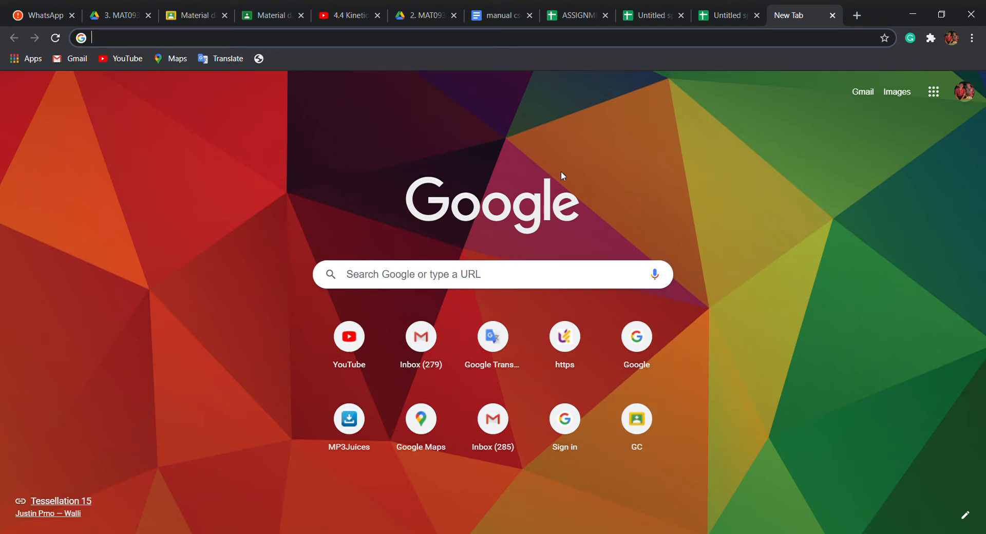
Open Google Sheets from the Google apps list and create a blank spreadsheet
click(939, 103)
scroll(925, 190, down, 1)
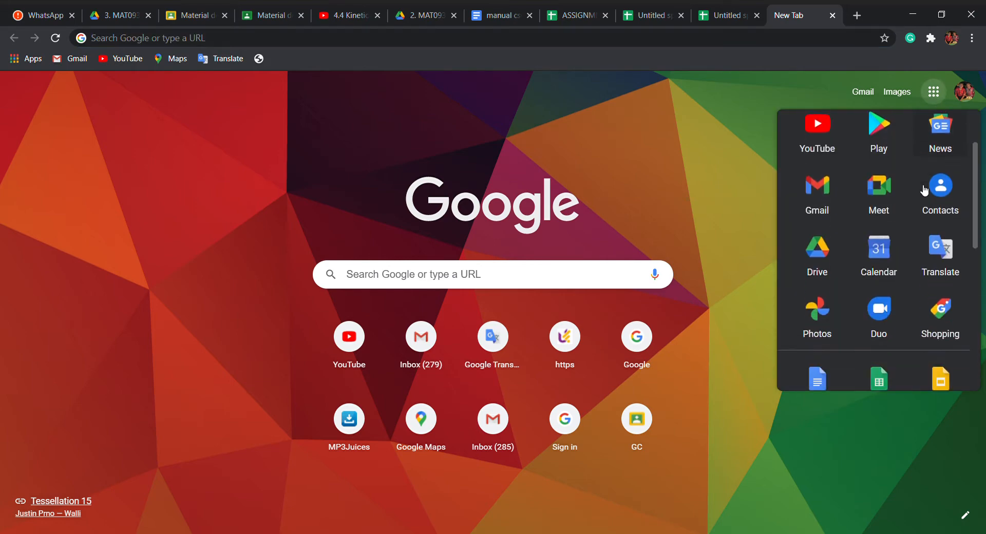
scroll(925, 190, down, 2)
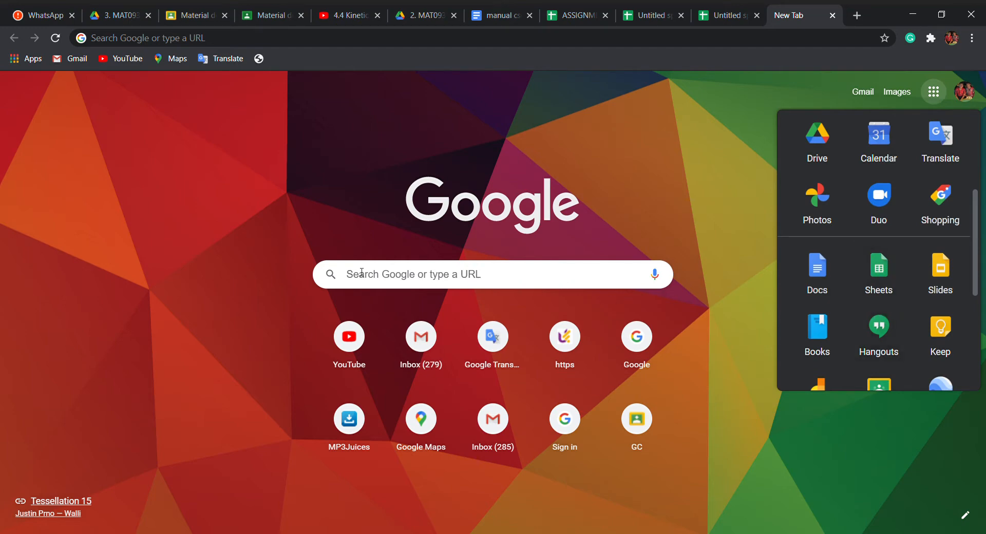
click(880, 268)
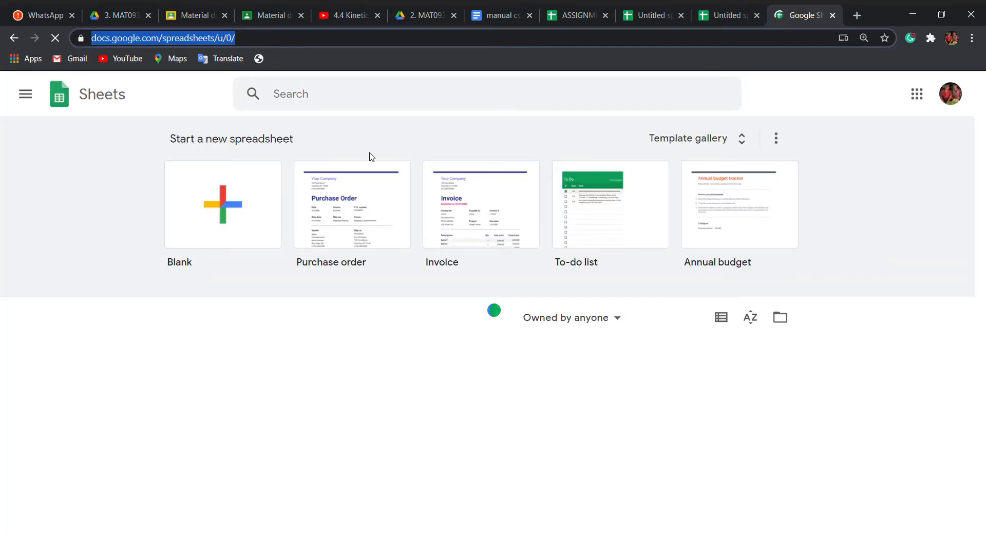
click(241, 224)
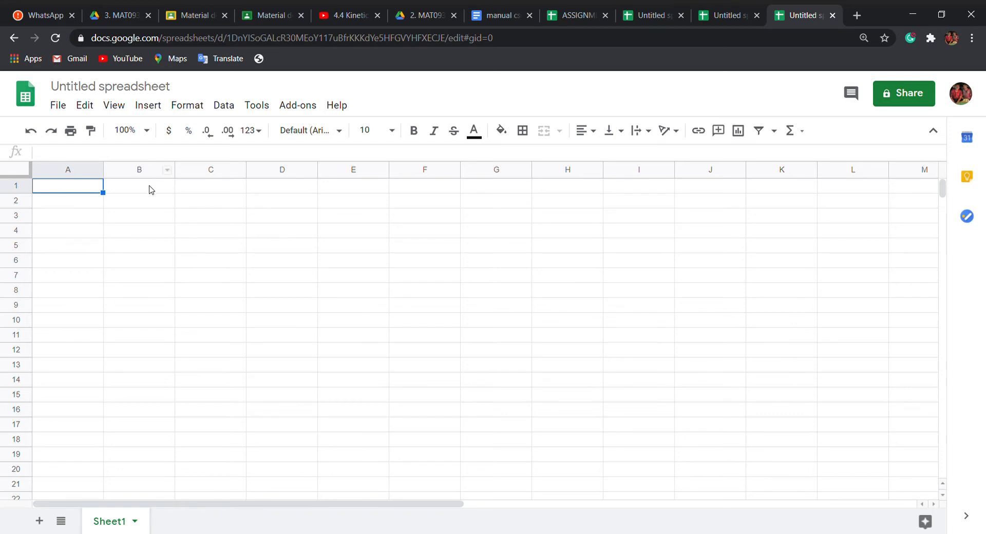
click(67, 215)
click(101, 232)
click(124, 235)
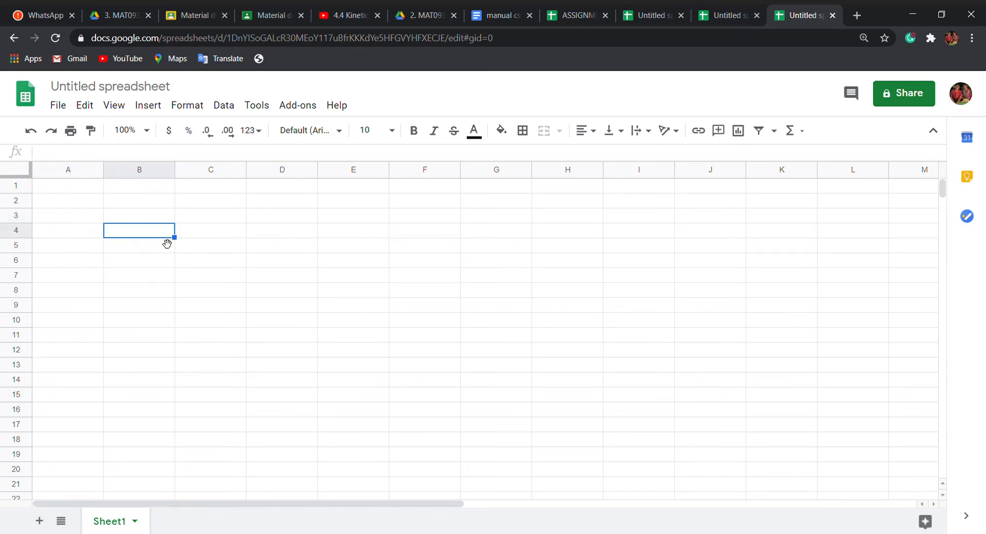
click(236, 231)
click(302, 222)
click(399, 243)
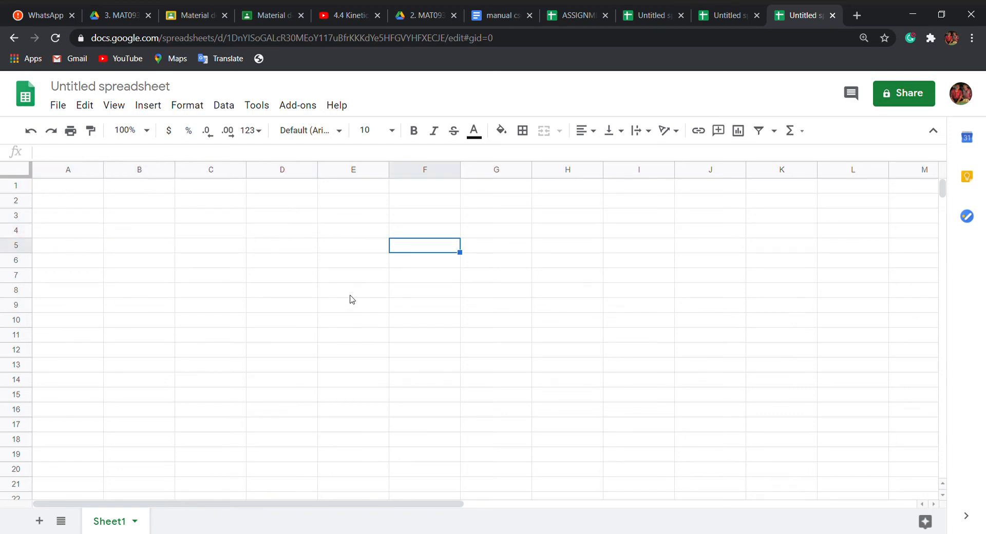
click(350, 296)
click(174, 261)
click(93, 245)
click(141, 221)
click(265, 218)
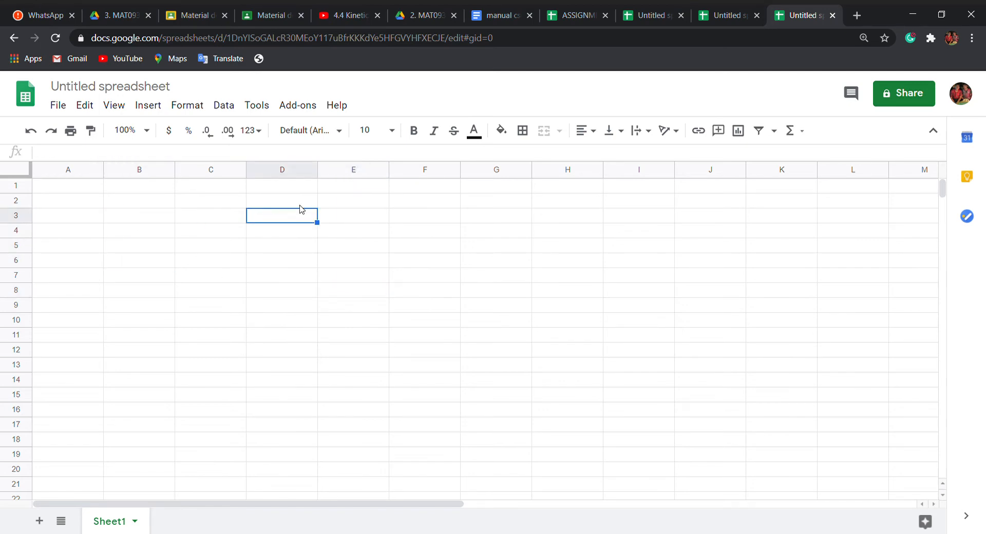
Copy the payroll table A4:M12 from the other untitled spreadsheet and paste it into the blank one starting at cell A4
click(707, 15)
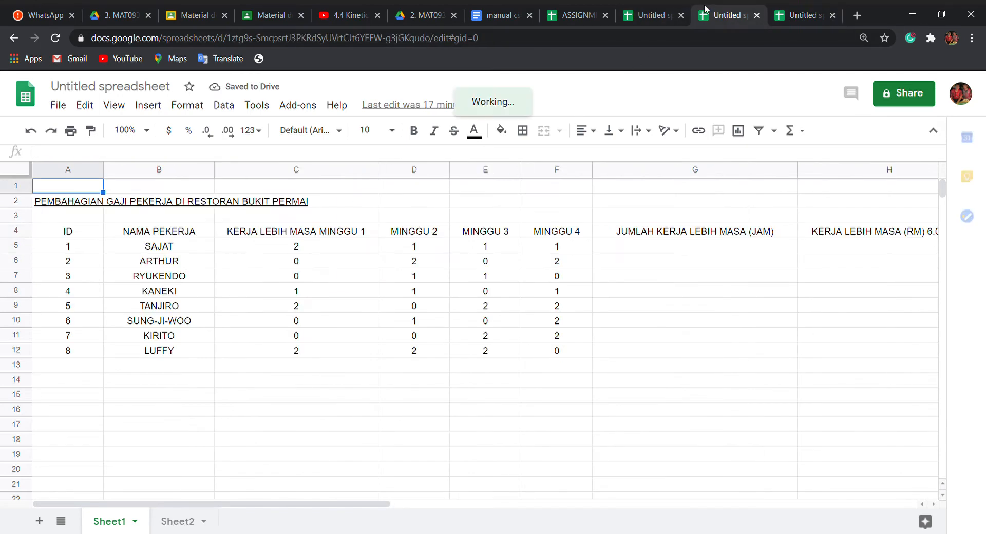
drag(90, 234, 570, 357)
right_click(561, 334)
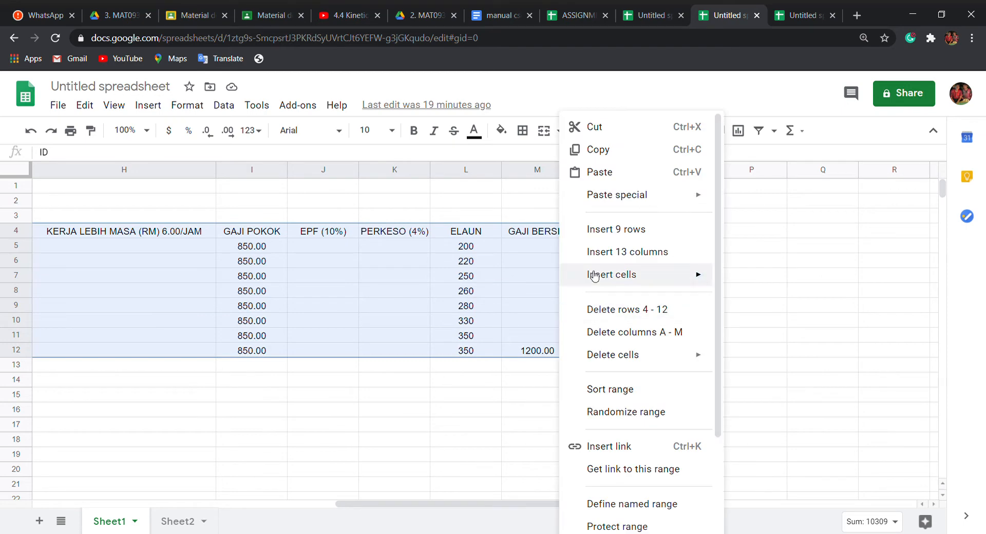
click(645, 148)
click(799, 15)
click(37, 233)
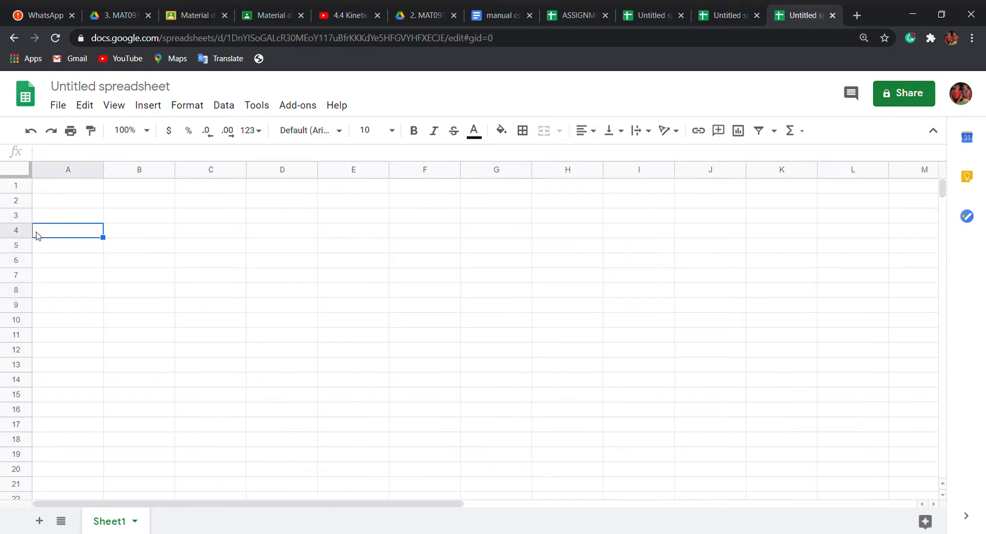
right_click(37, 234)
click(104, 181)
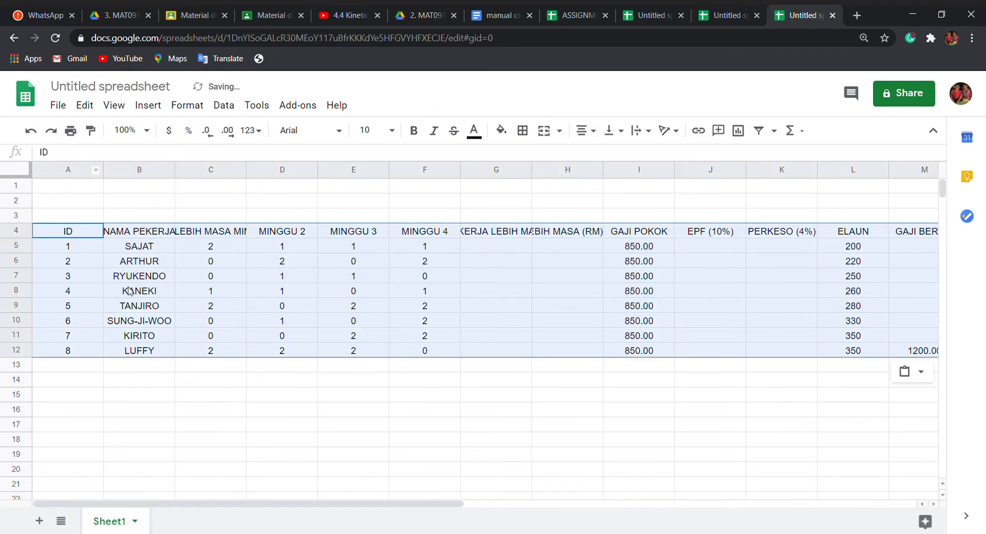
Widen columns B, C, G and H so that their full header texts fit
drag(176, 169, 181, 170)
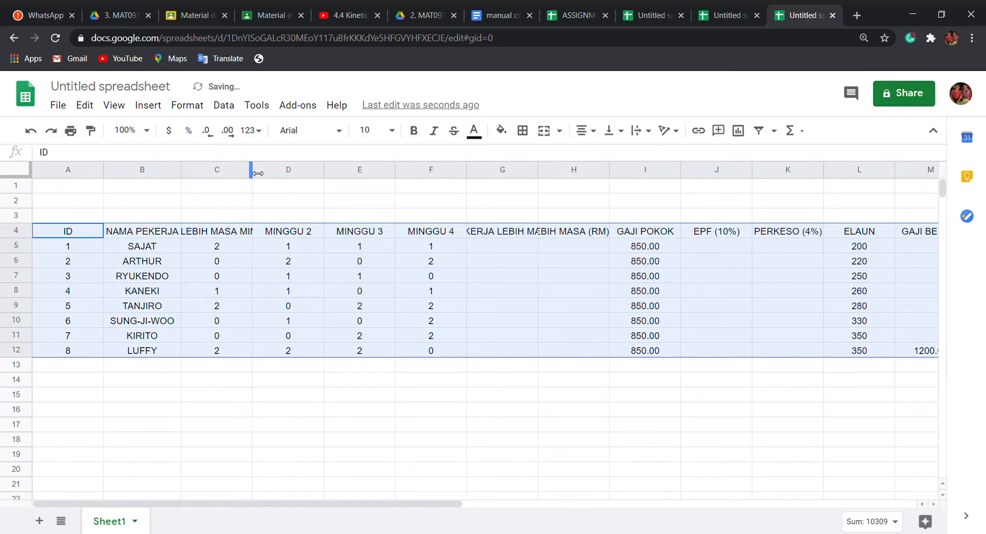
drag(252, 170, 344, 170)
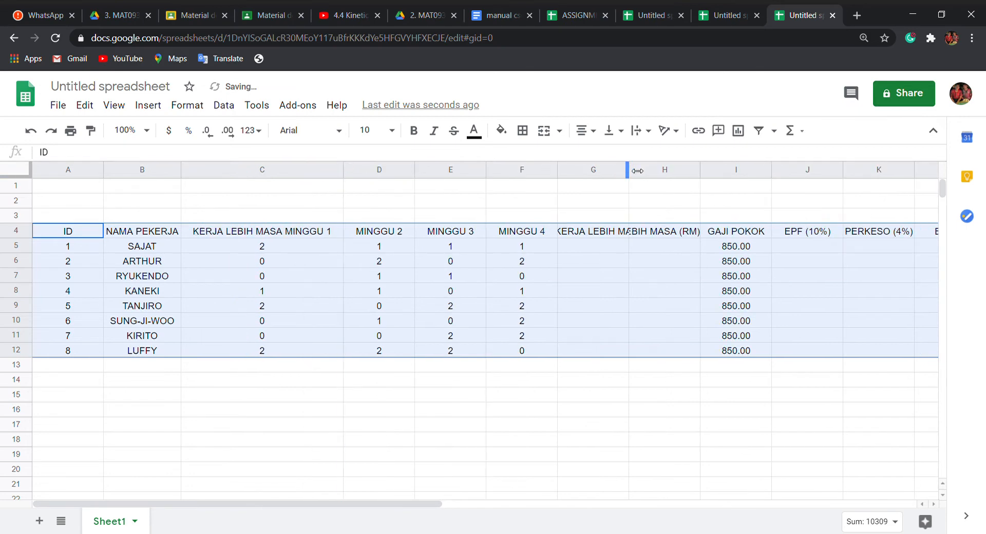
drag(629, 170, 687, 169)
drag(758, 169, 793, 169)
drag(792, 170, 869, 169)
drag(688, 171, 725, 170)
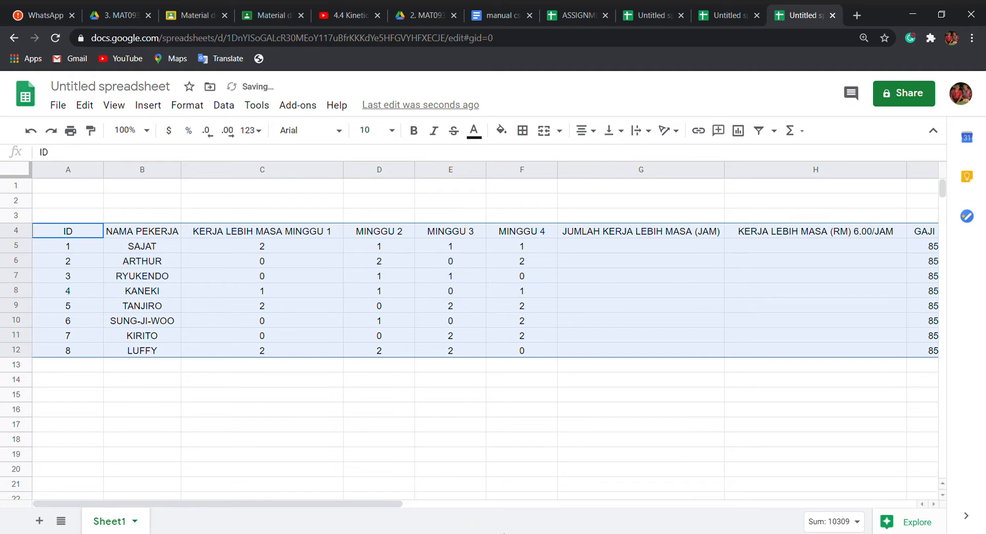
click(514, 460)
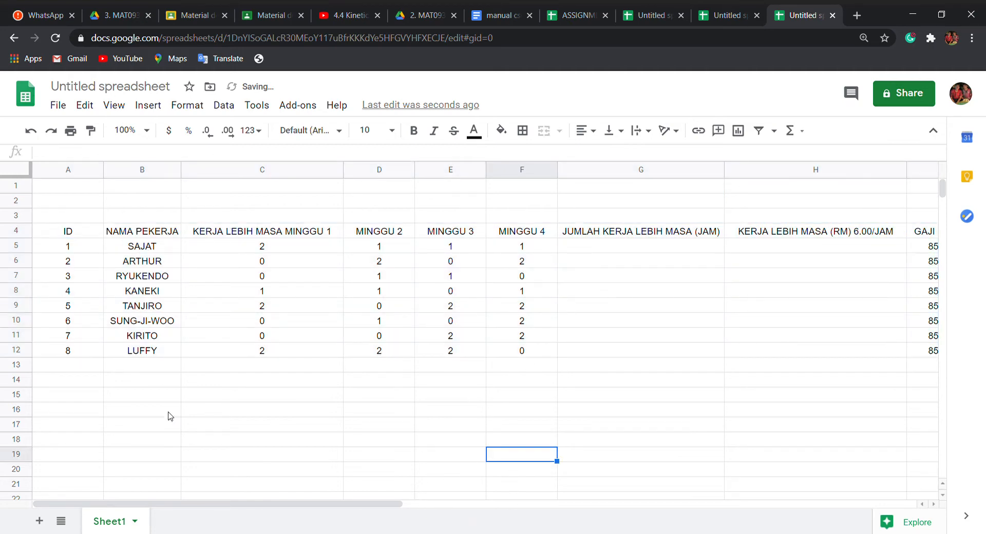
Clear the value in cell M12 of the GAJI BERSIH column
drag(216, 504, 469, 504)
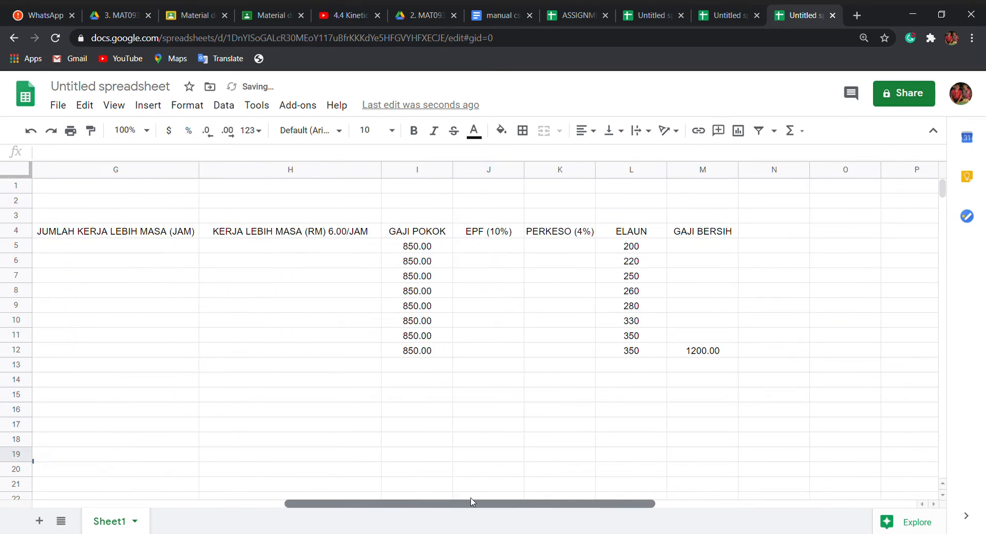
click(709, 353)
key(Delete)
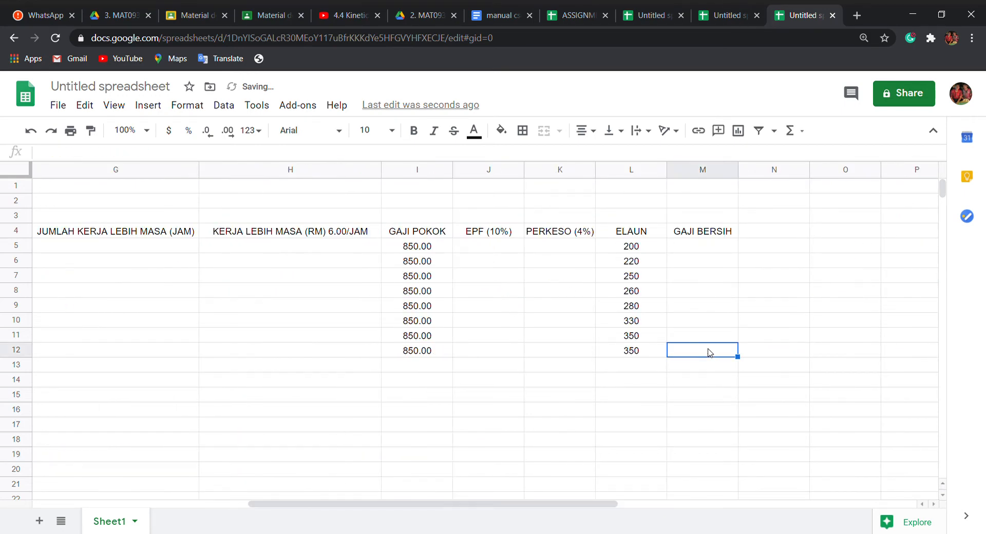
Apply all borders to the whole payroll table, A4:M12
drag(601, 506, 341, 522)
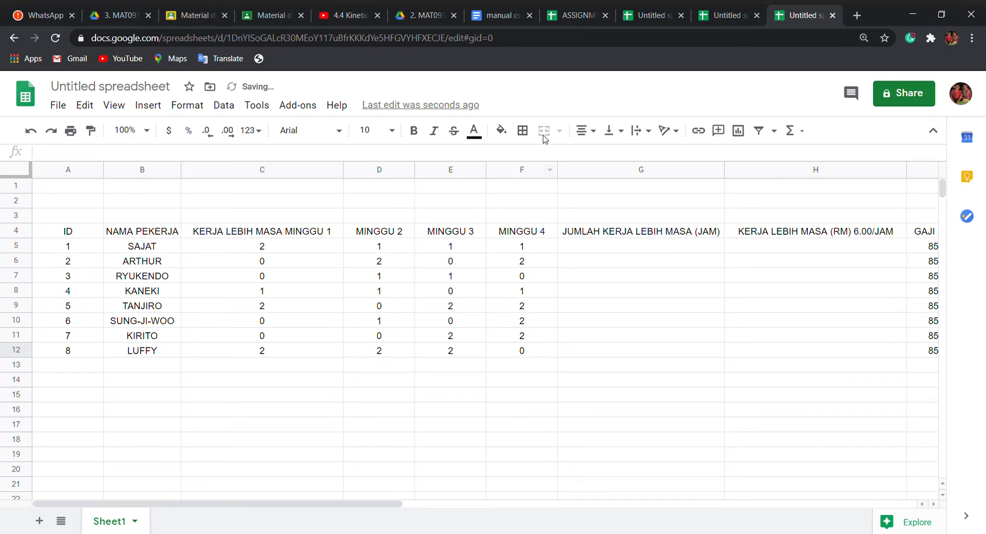
click(61, 236)
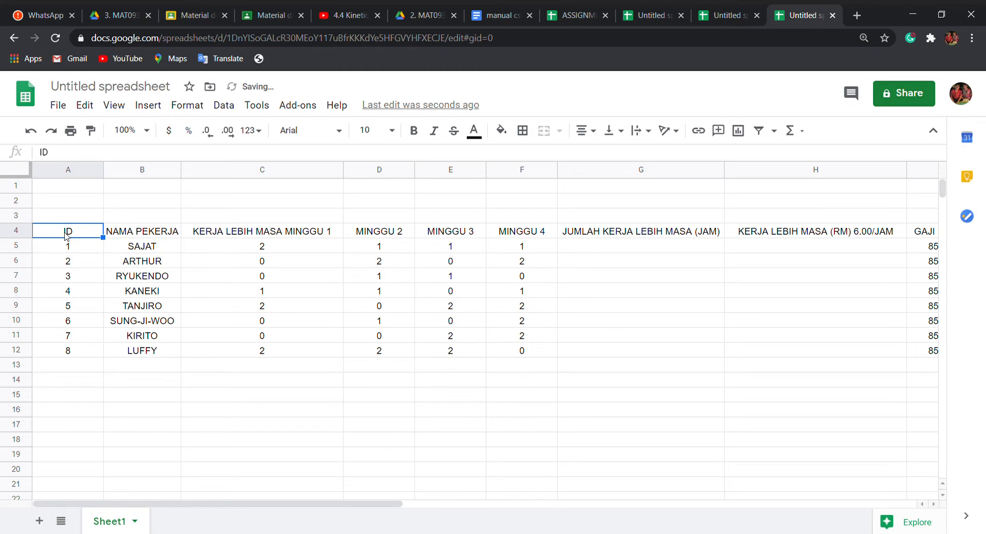
drag(66, 235, 775, 353)
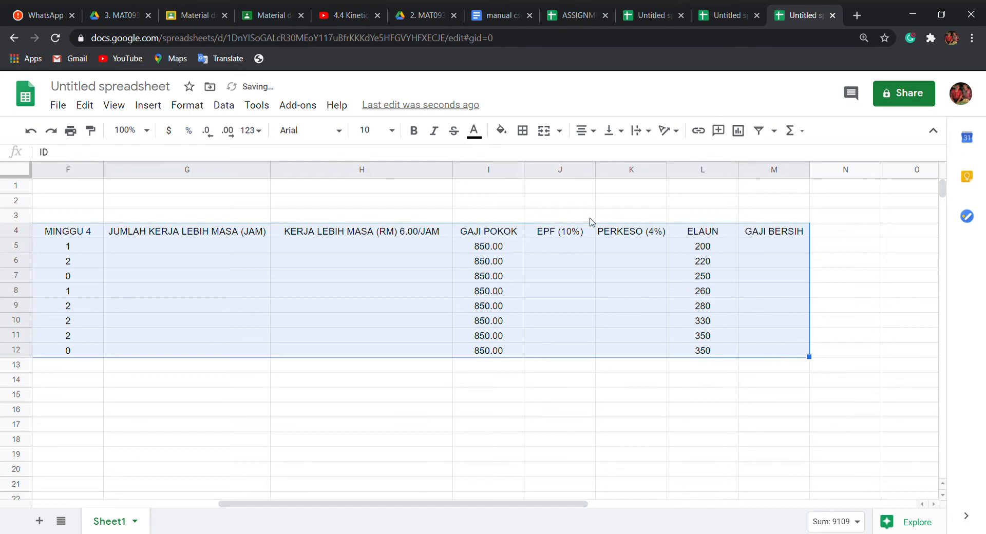
click(523, 131)
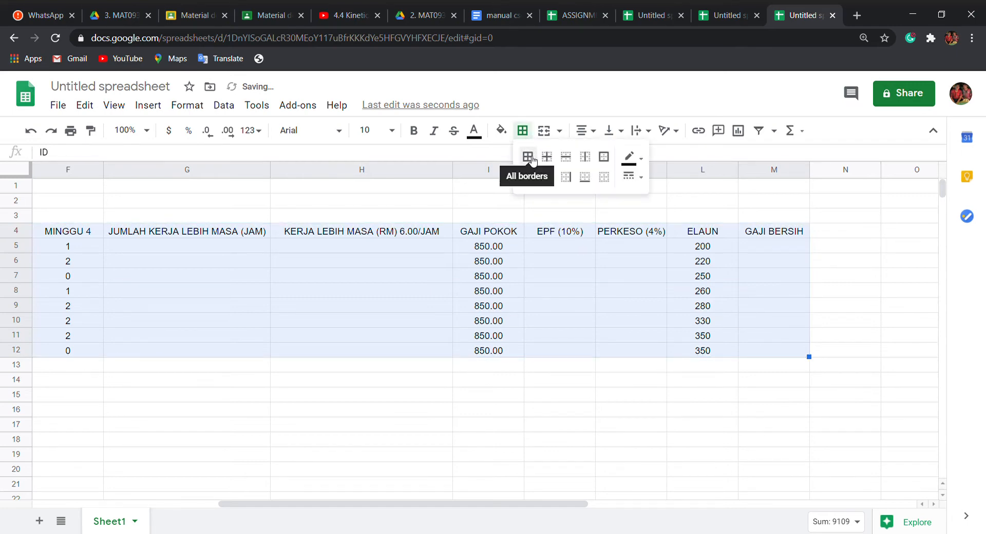
click(528, 158)
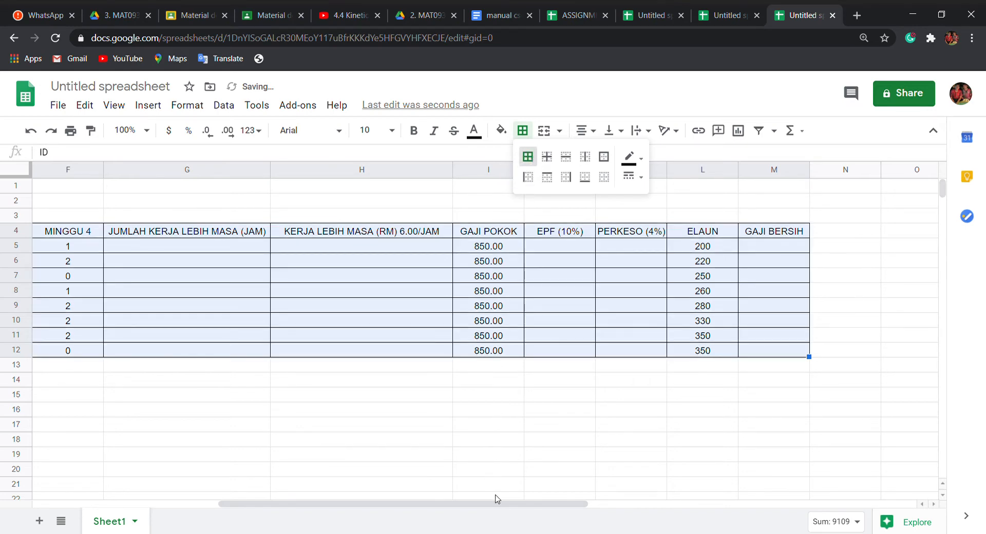
click(501, 459)
drag(506, 502, 331, 517)
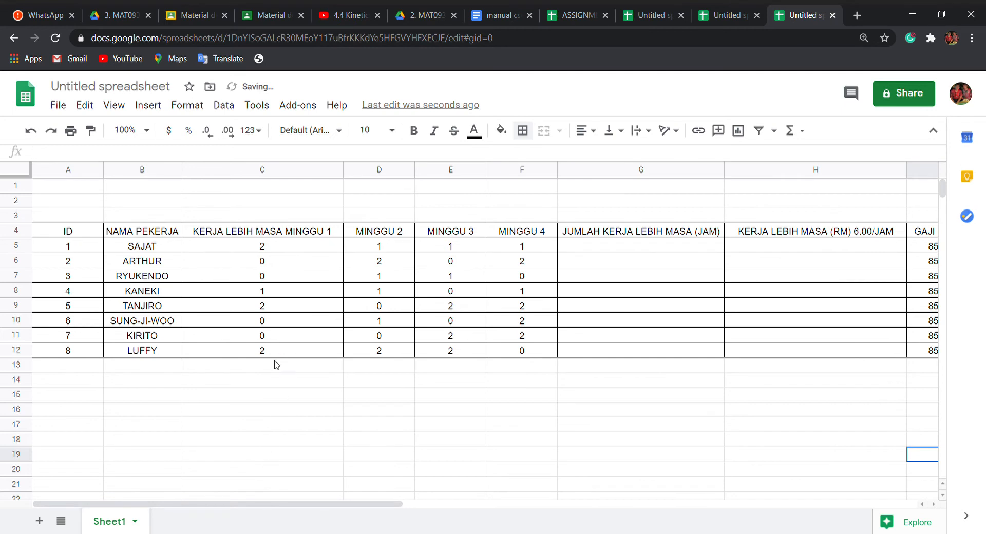
click(252, 398)
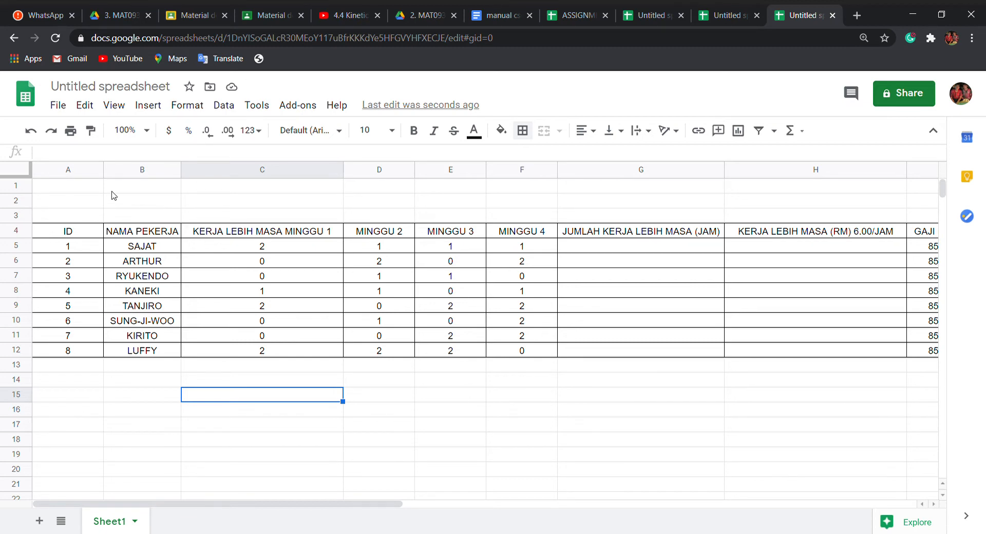
Fill the table's header row A4:M4 with dark purple
click(82, 235)
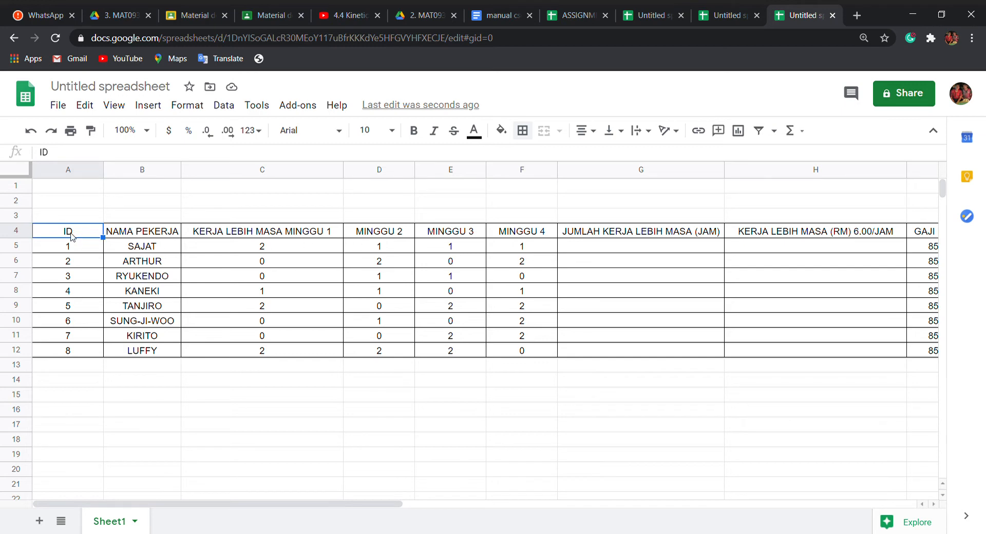
mouse_move(72, 236)
mouse_down()
mouse_move(632, 214)
mouse_move(940, 217)
mouse_move(834, 242)
mouse_move(805, 234)
mouse_up()
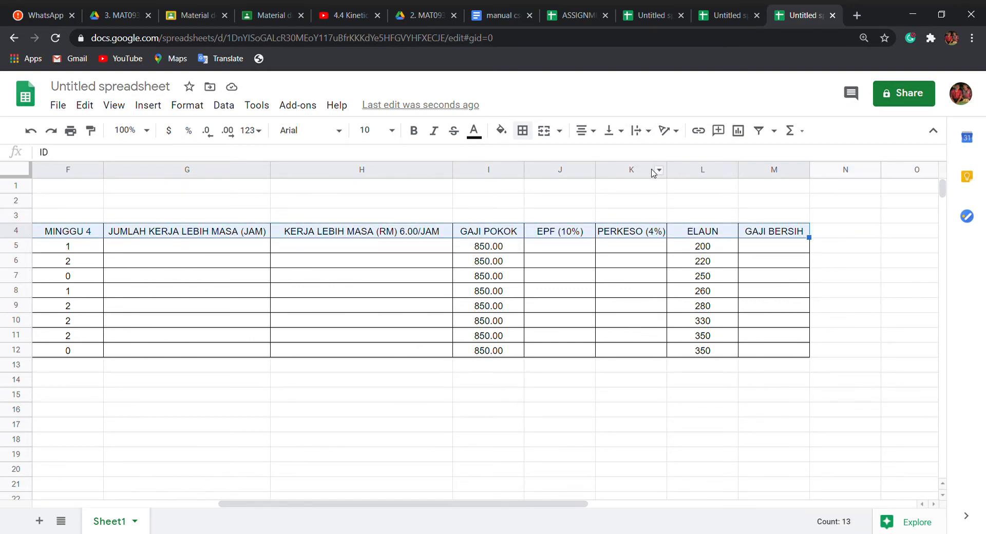
click(502, 132)
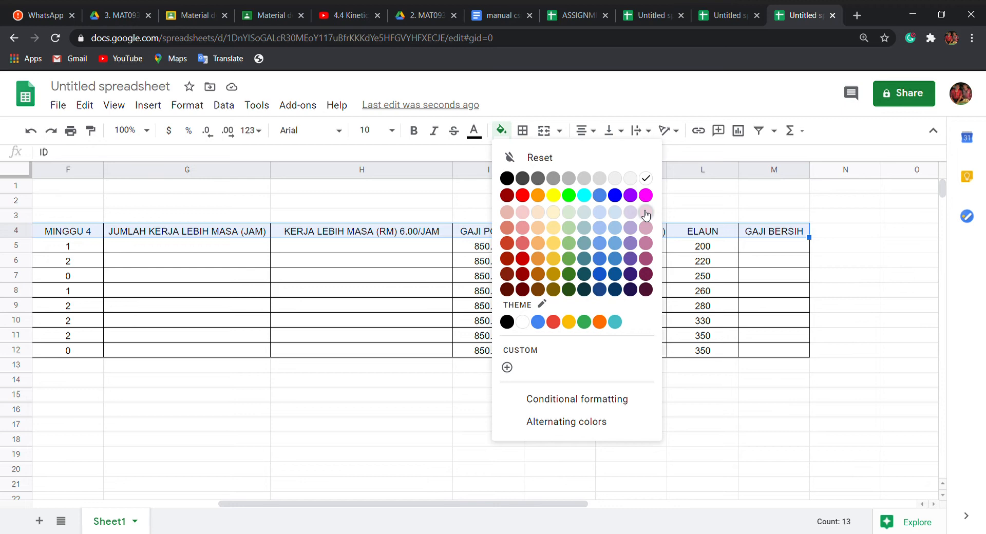
click(634, 275)
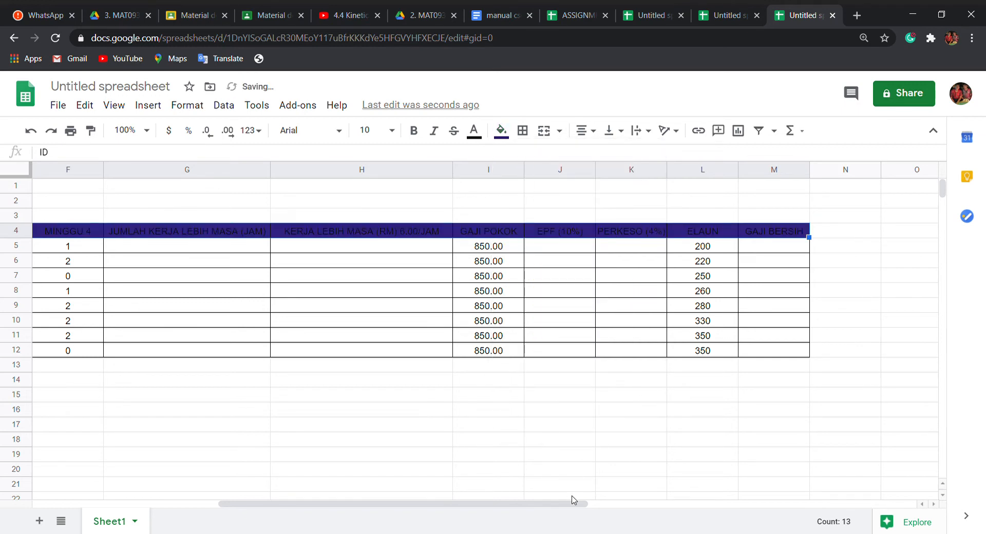
drag(577, 506, 343, 503)
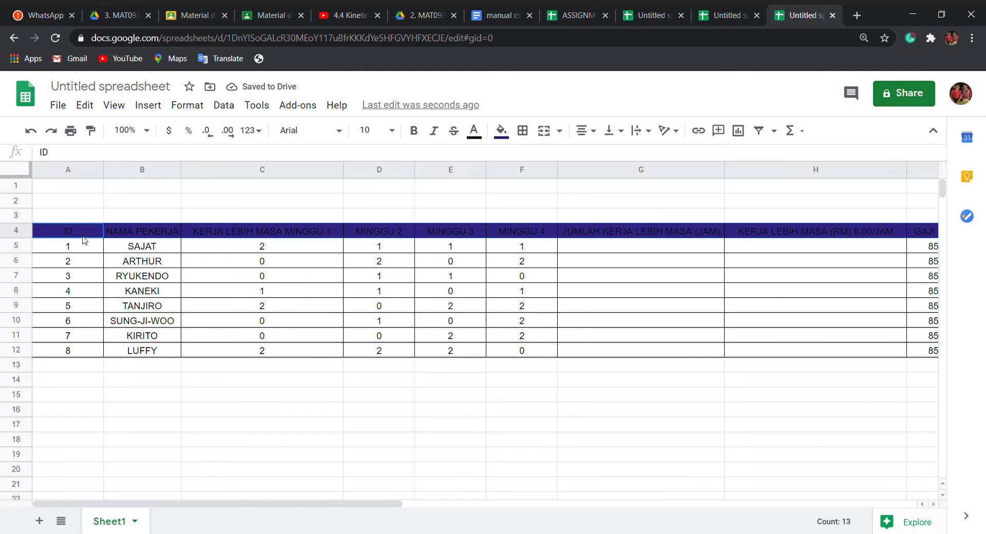
drag(262, 502, 167, 524)
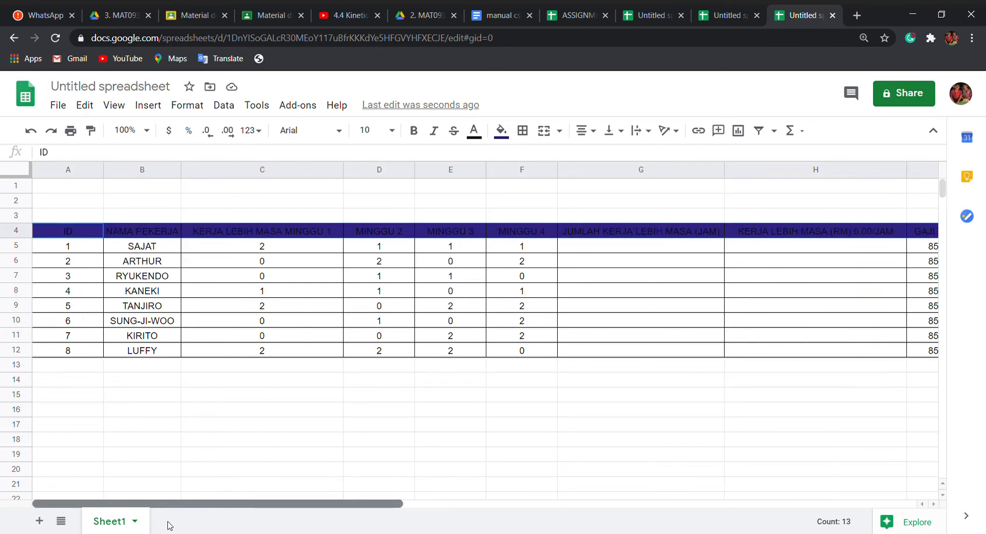
Set the fill color of the table's header row A4:M4 to cyan
click(99, 237)
drag(98, 237, 797, 232)
click(504, 133)
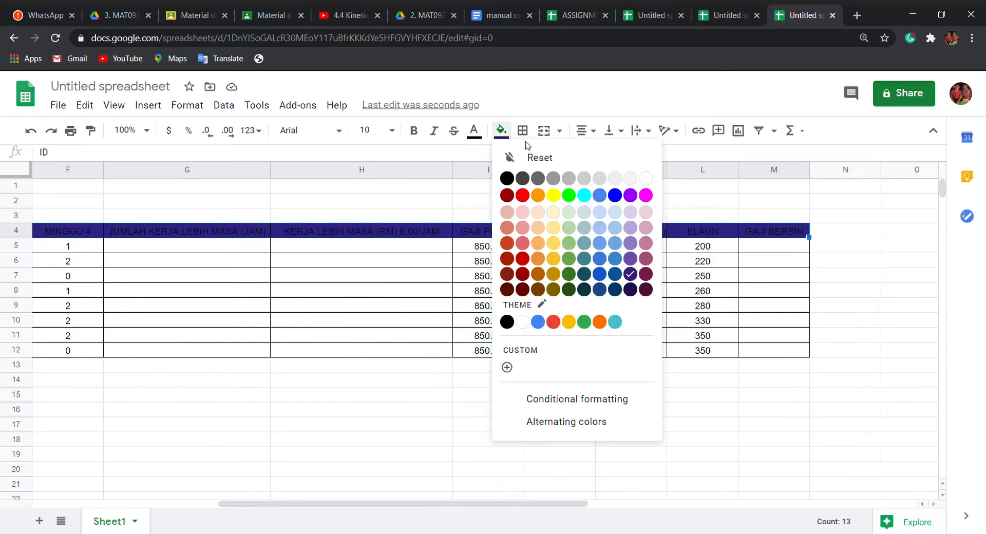
click(586, 196)
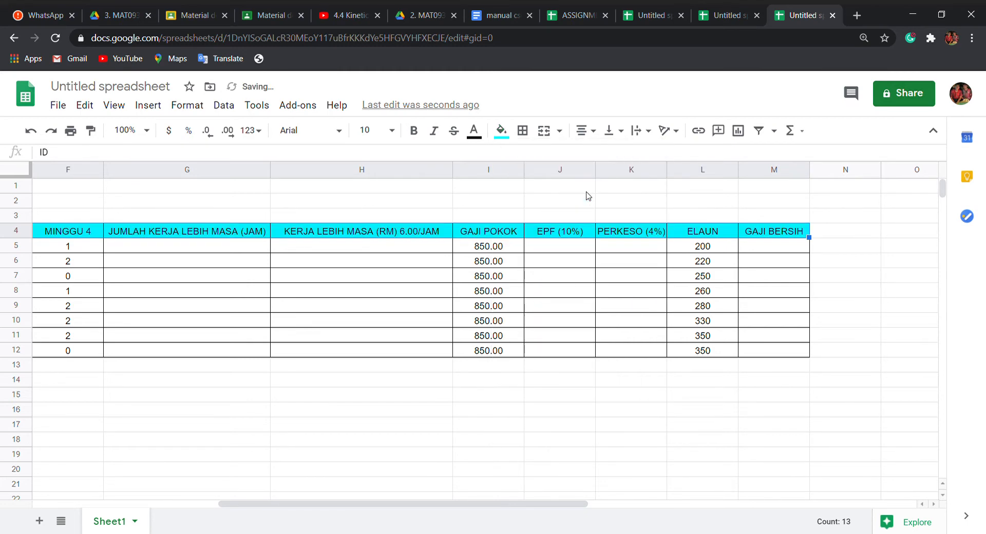
drag(537, 504, 349, 508)
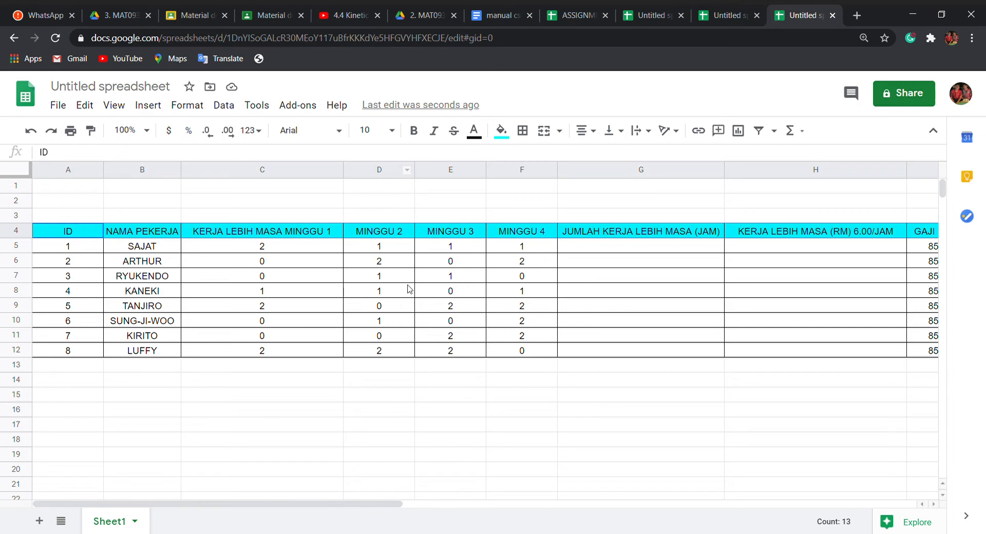
Enter the formula =SUM(C5+D5+E5+F5) in cell G5 to total the first worker's overtime hours
click(616, 250)
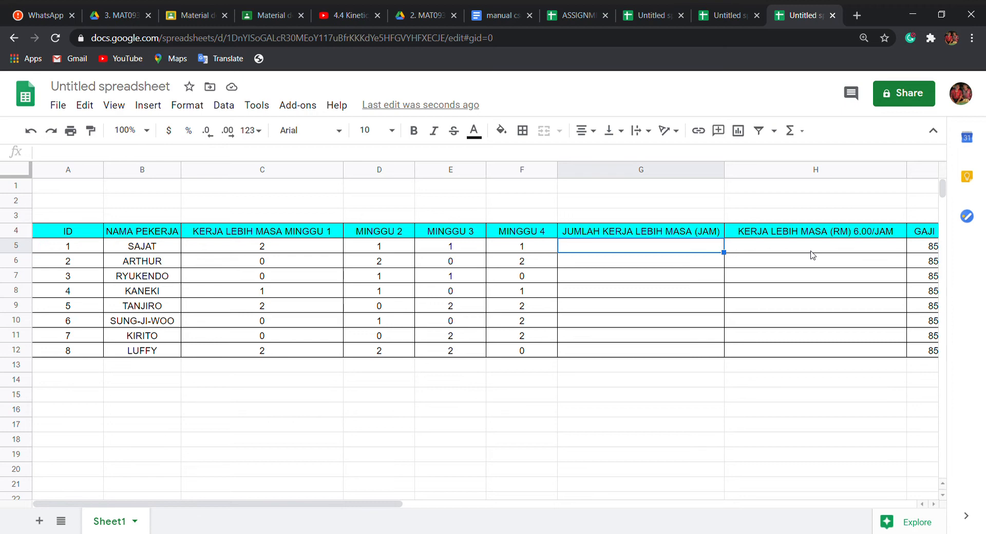
text(=)
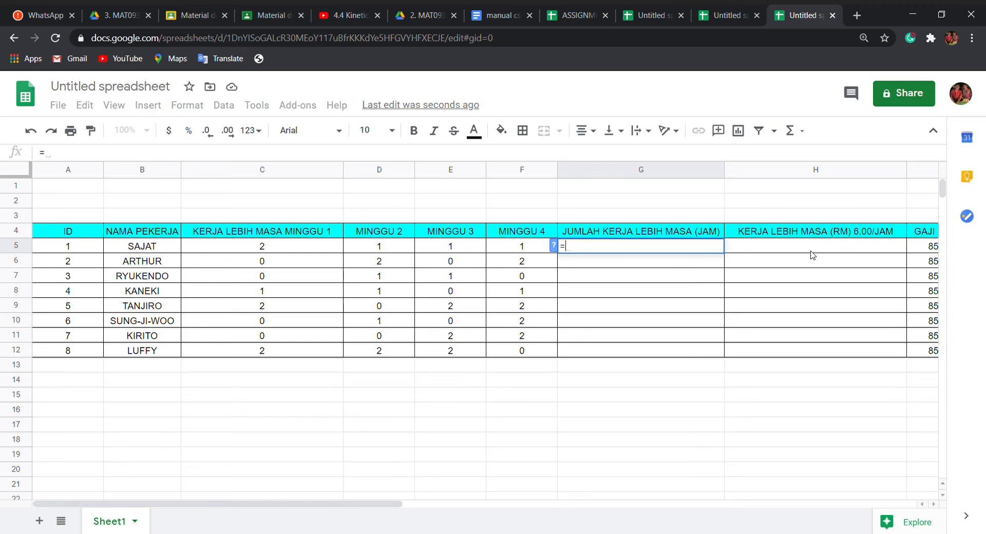
text(SUM)
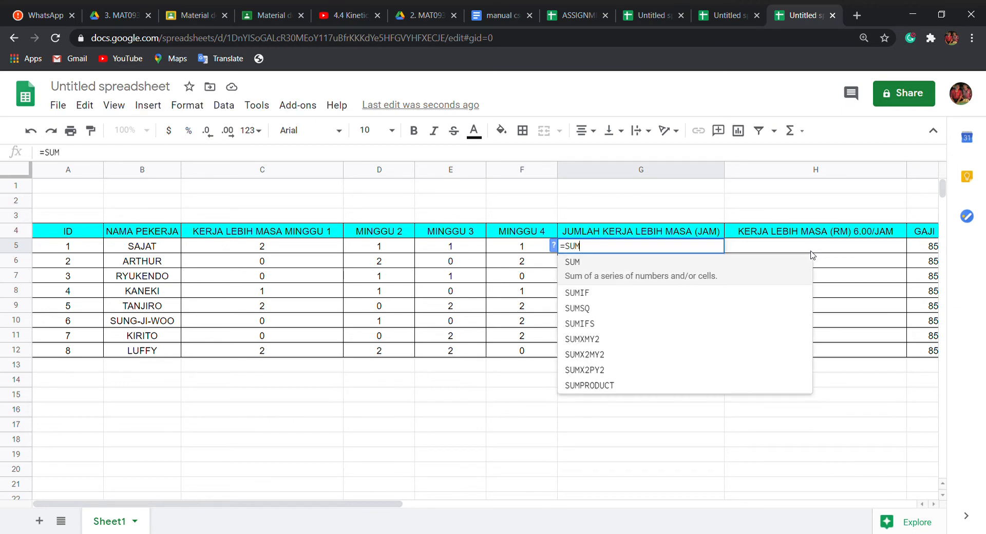
text(()
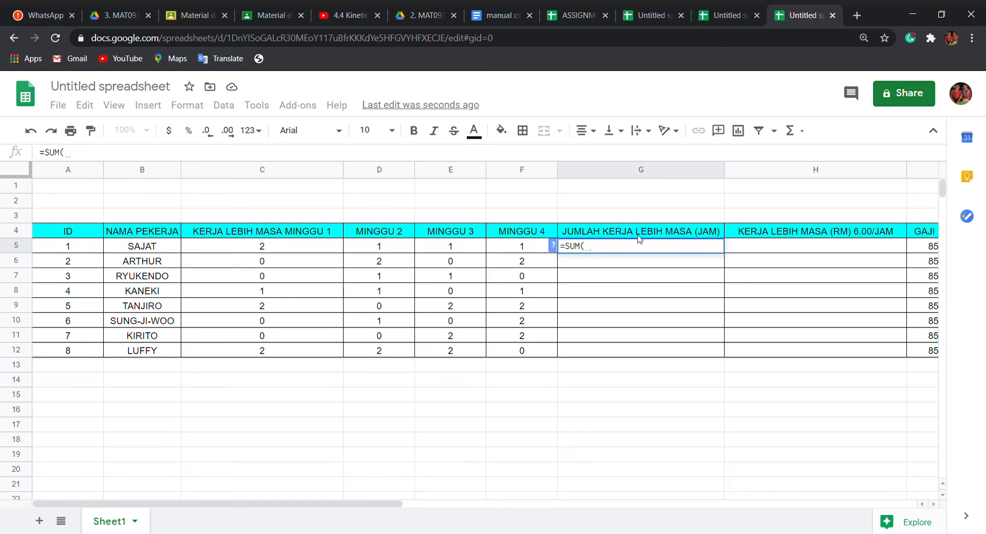
text(C)
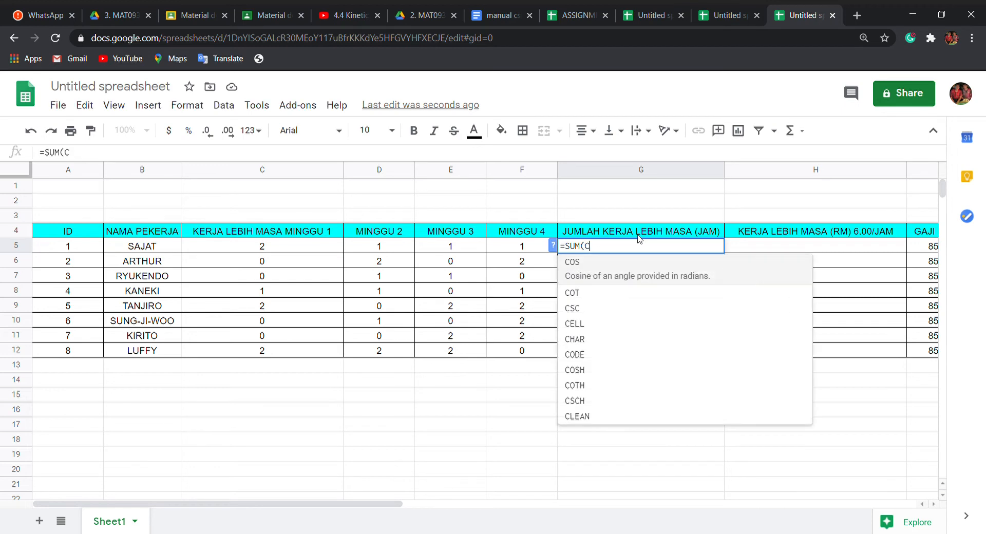
text(5+)
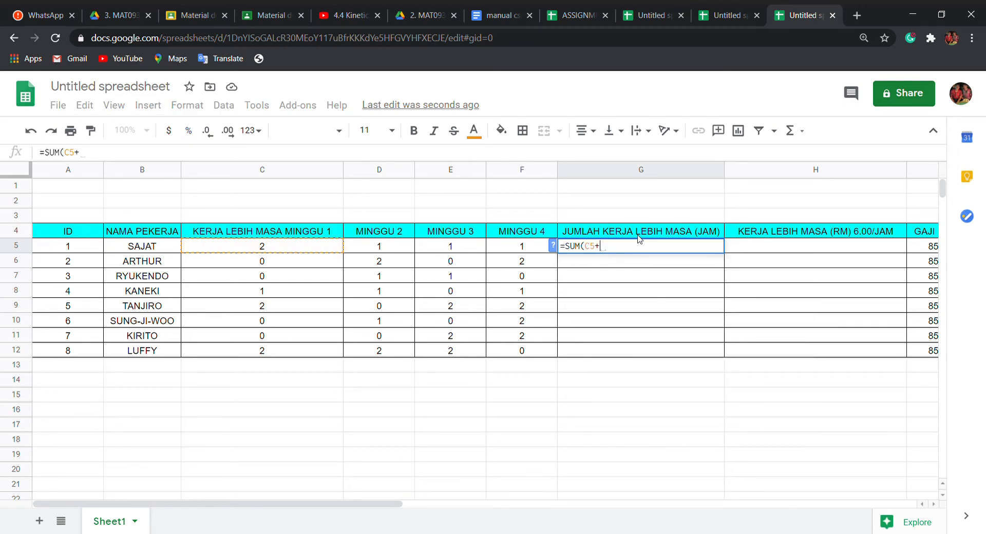
text(D5+)
text(E5)
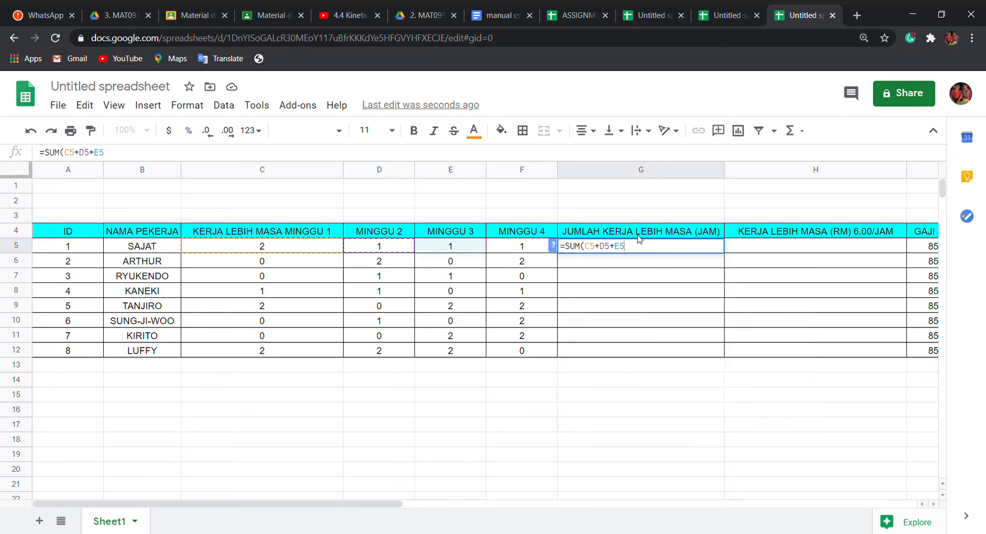
text(+E)
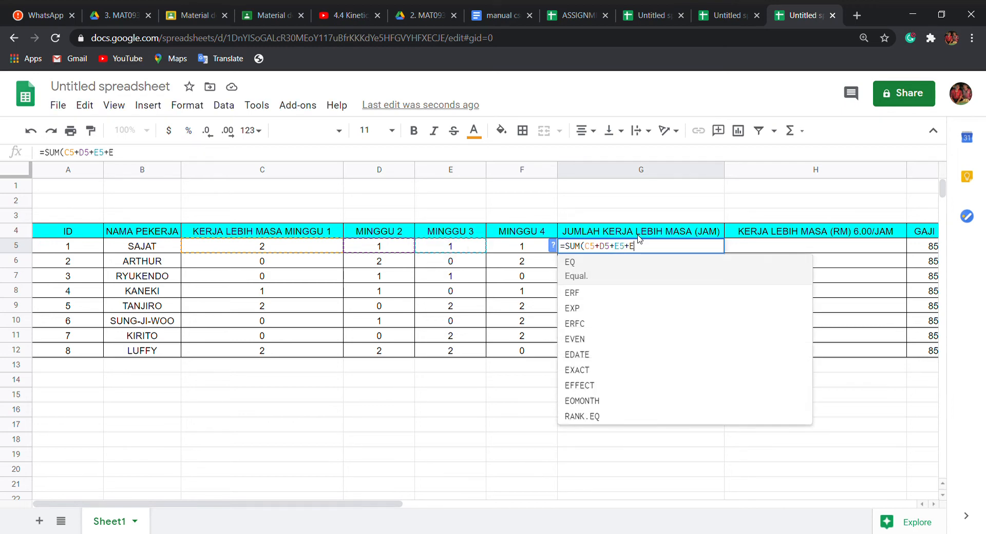
key(BackSpace)
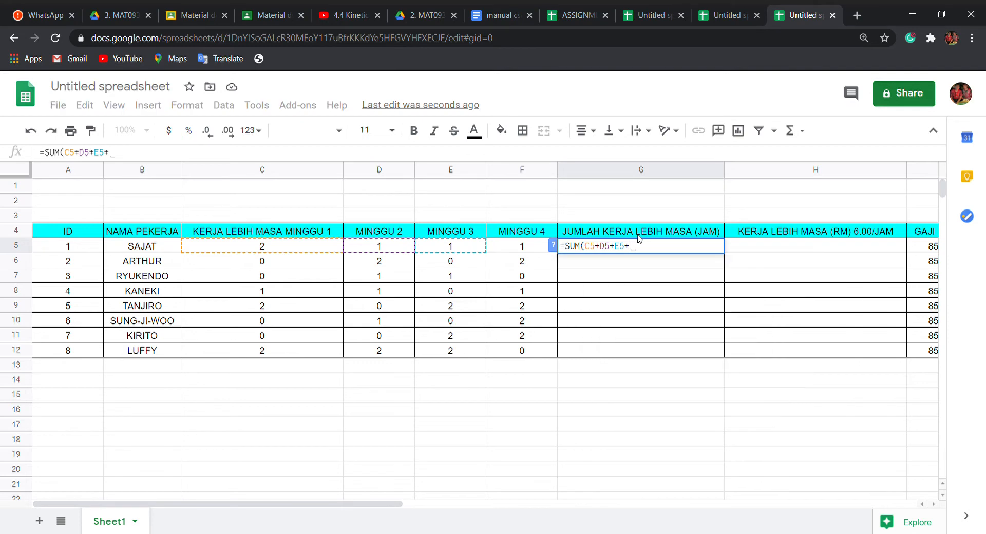
text(F5)
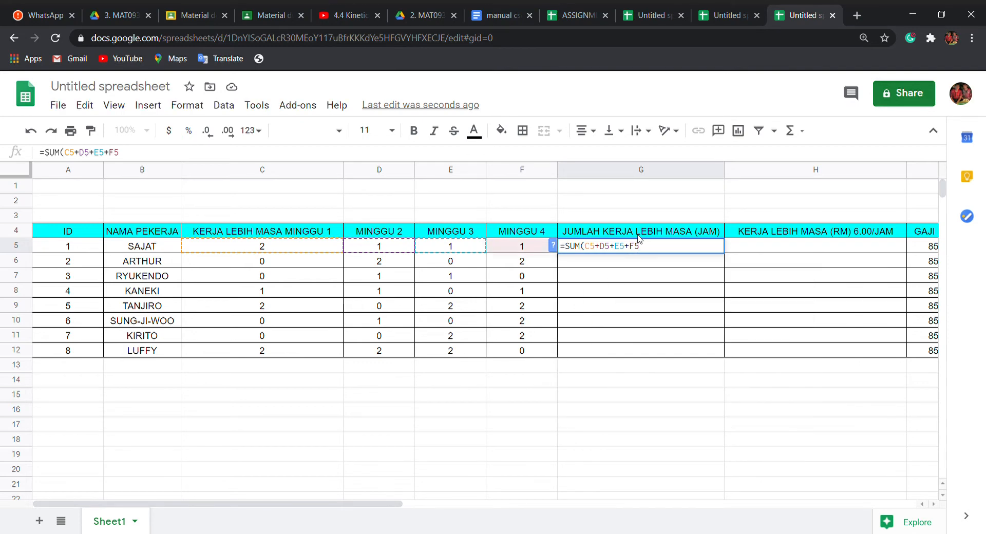
text())
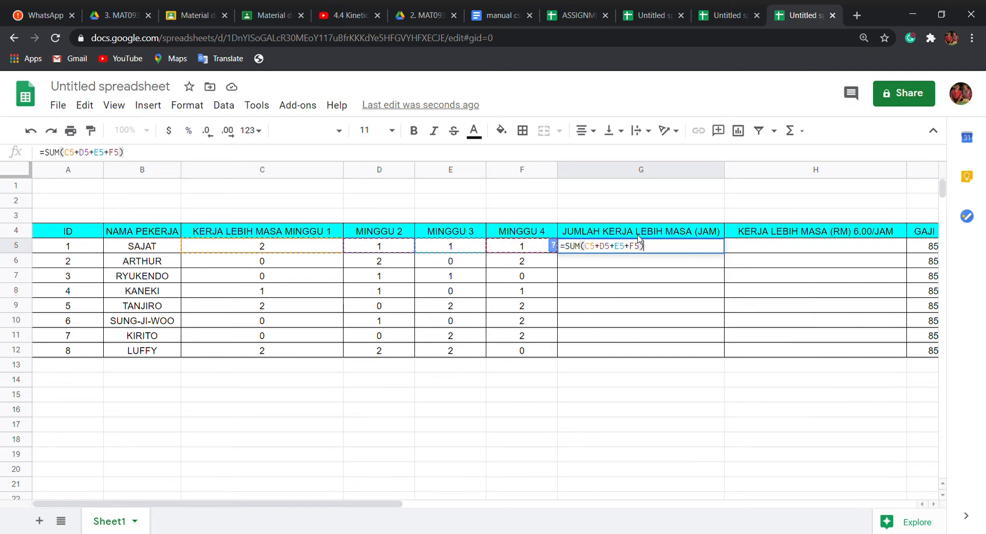
key(Return)
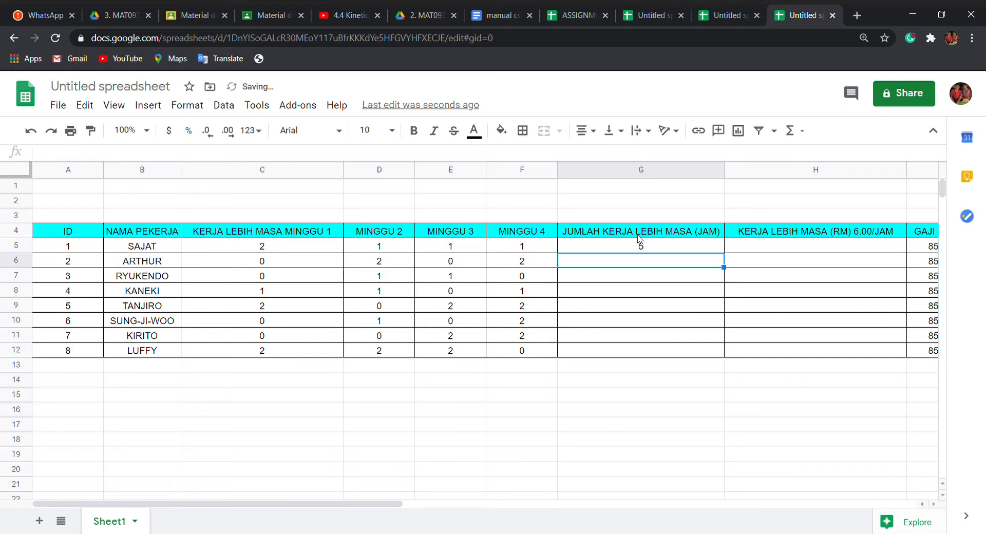
click(647, 250)
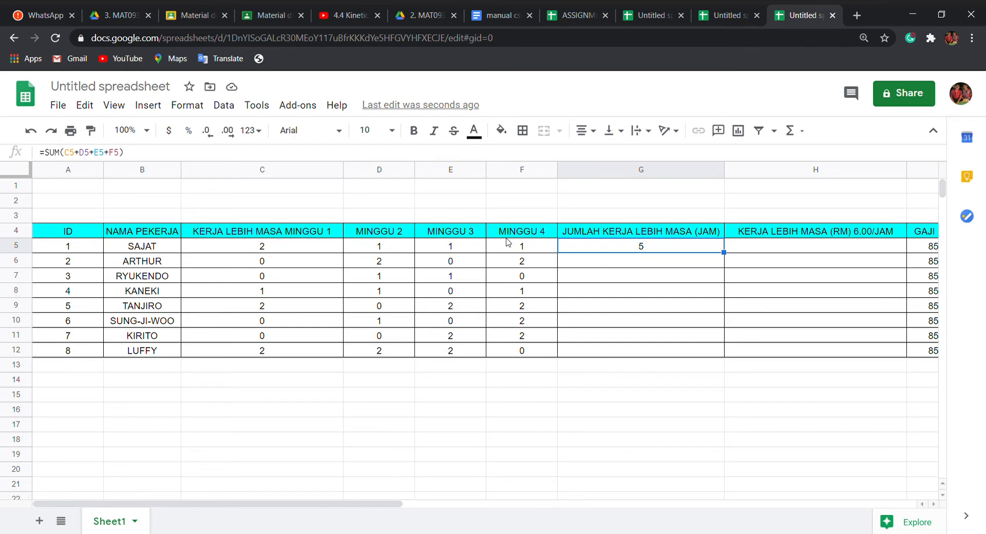
click(646, 267)
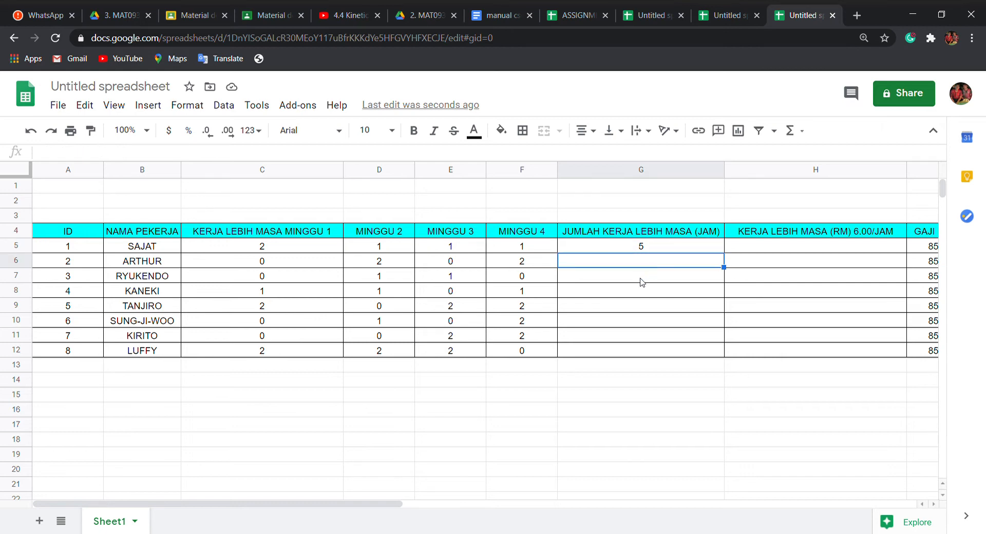
click(642, 280)
click(641, 293)
click(643, 308)
click(644, 322)
click(645, 336)
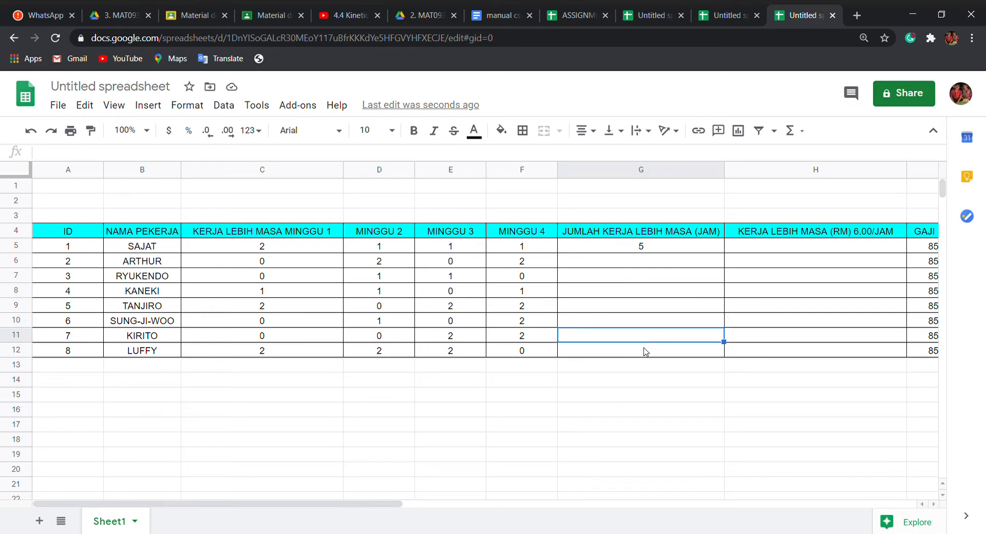
click(647, 352)
click(649, 340)
click(654, 321)
click(659, 305)
click(660, 290)
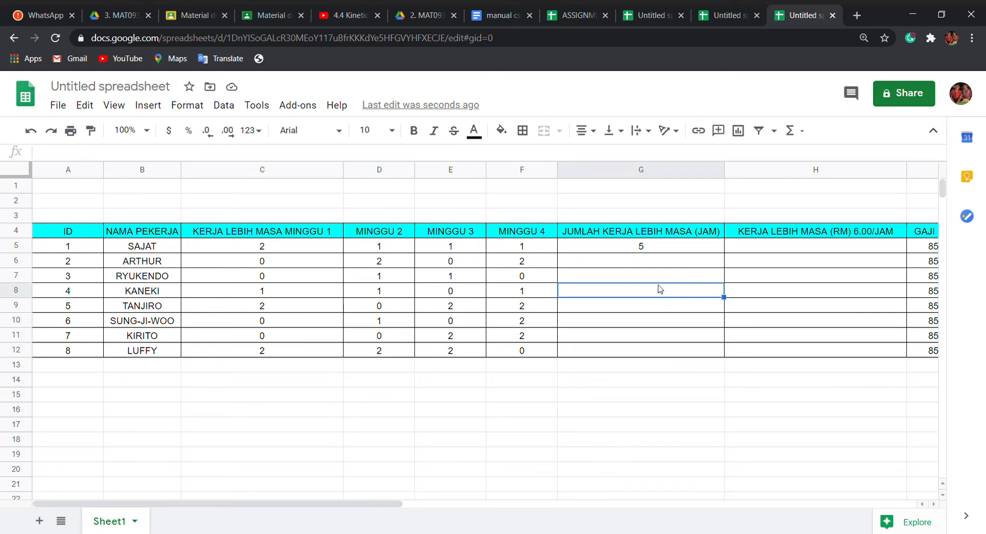
click(666, 274)
click(664, 264)
Fill the overtime hours formula from G5 down through G12 for the remaining workers
click(668, 250)
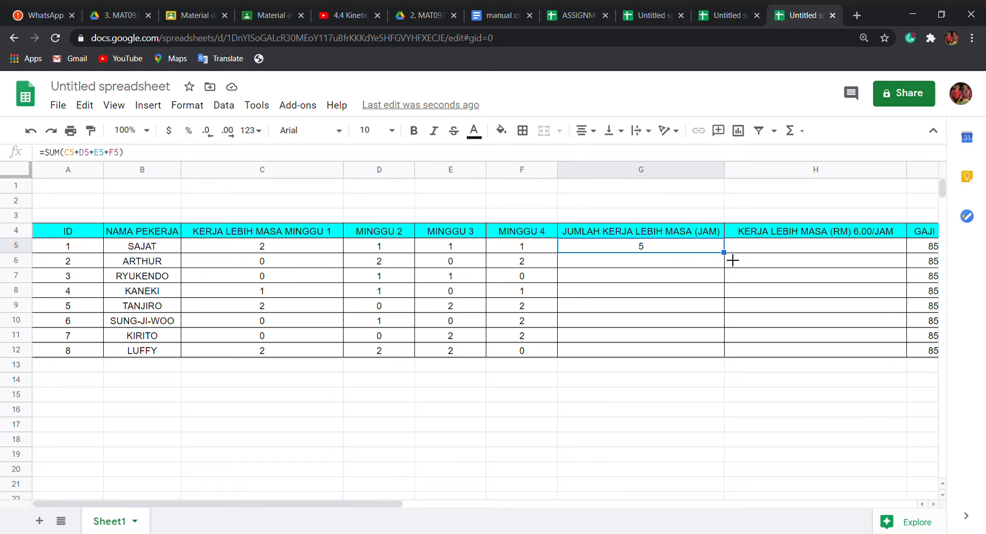
drag(733, 260, 731, 357)
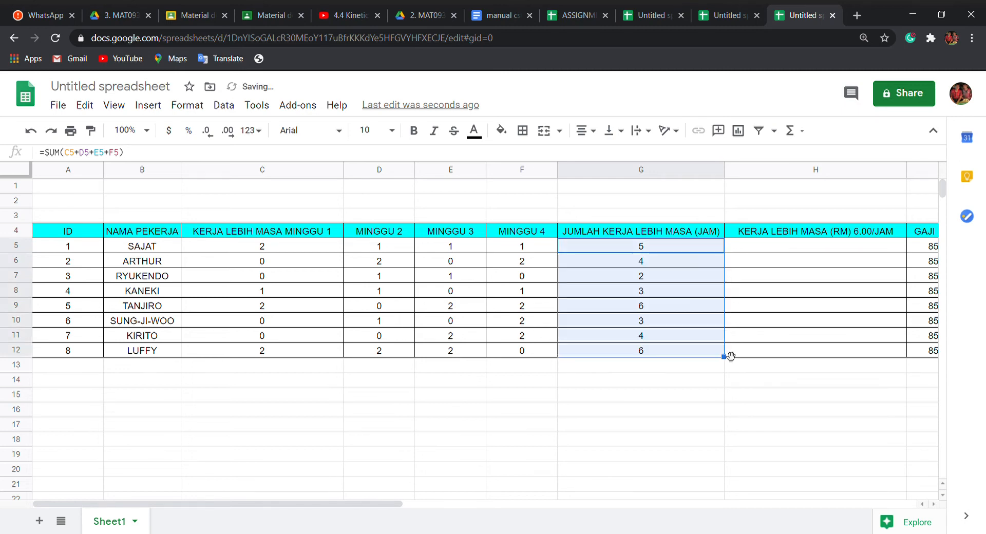
click(666, 384)
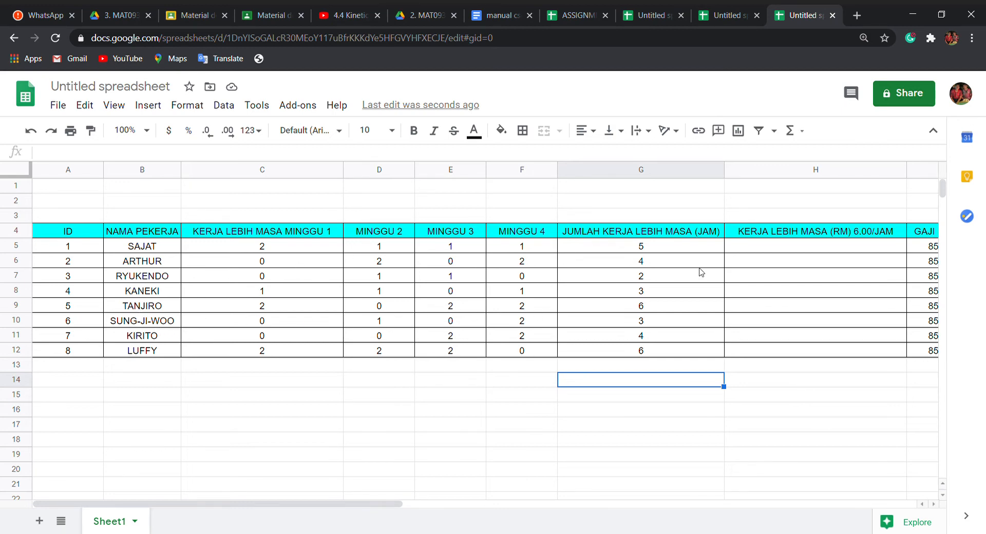
Enter the formula =6*G5 in cell H5 to calculate the first worker's overtime pay
drag(282, 504, 360, 506)
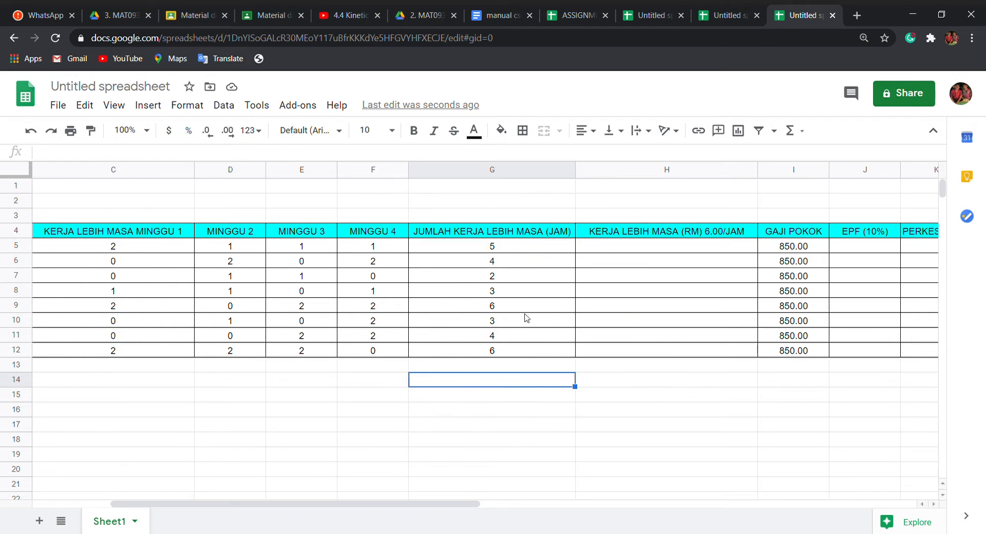
click(654, 245)
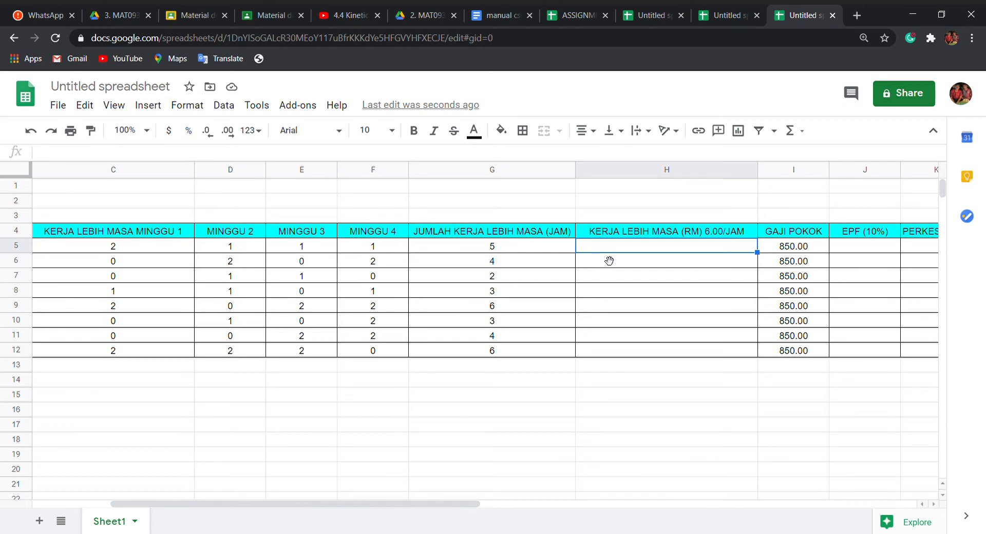
text(=)
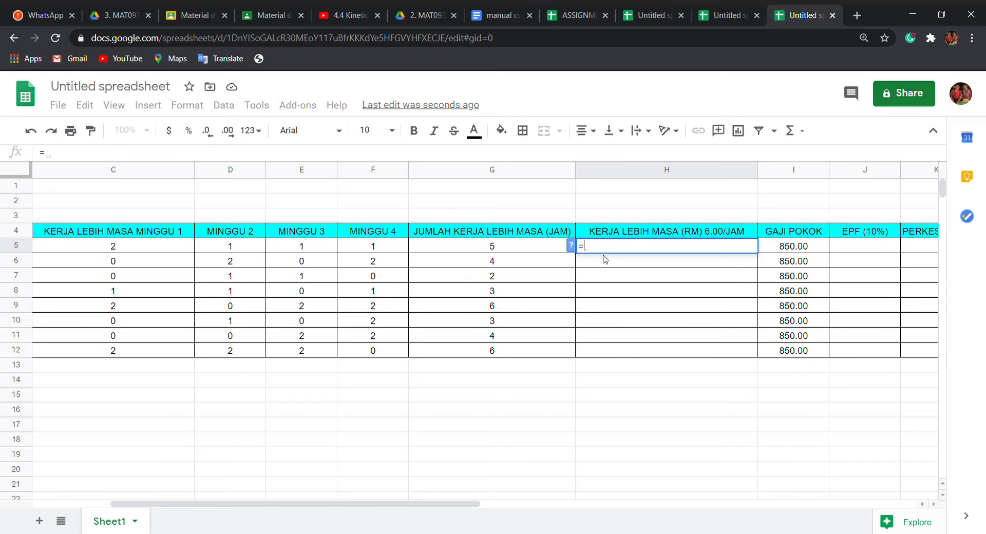
text(6*)
text(G5)
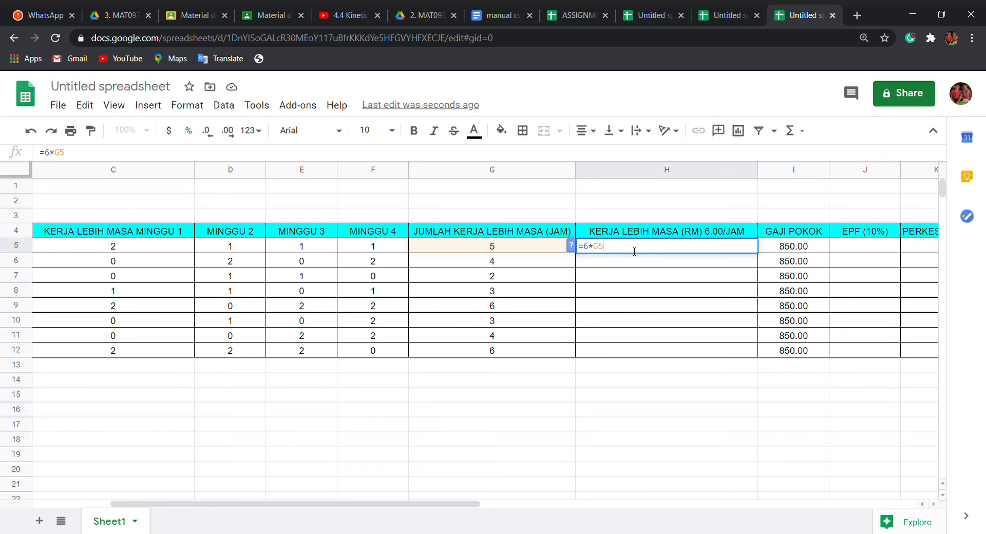
key(BackSpace)
key(Return)
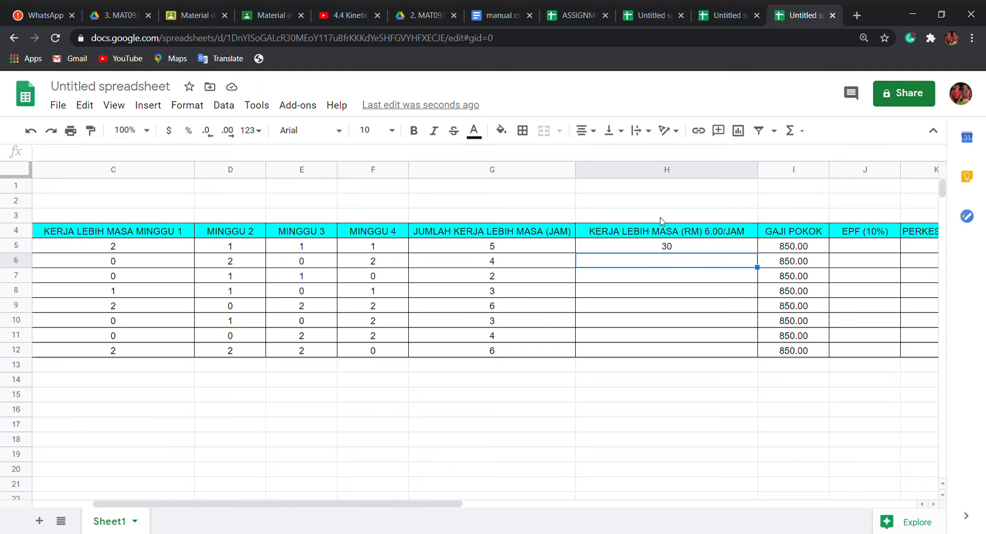
Fill the overtime pay formula from H5 down through H12 for the remaining workers
click(689, 237)
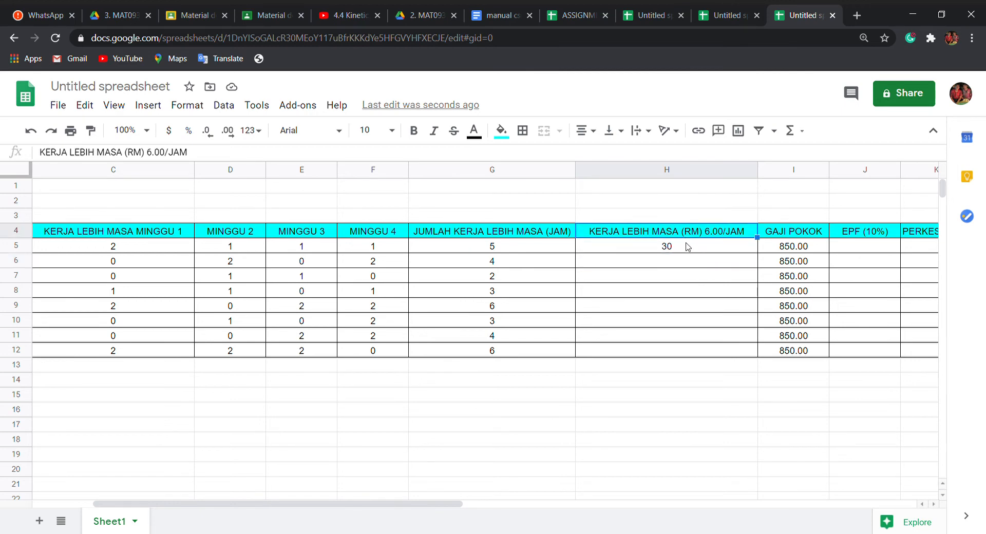
click(718, 250)
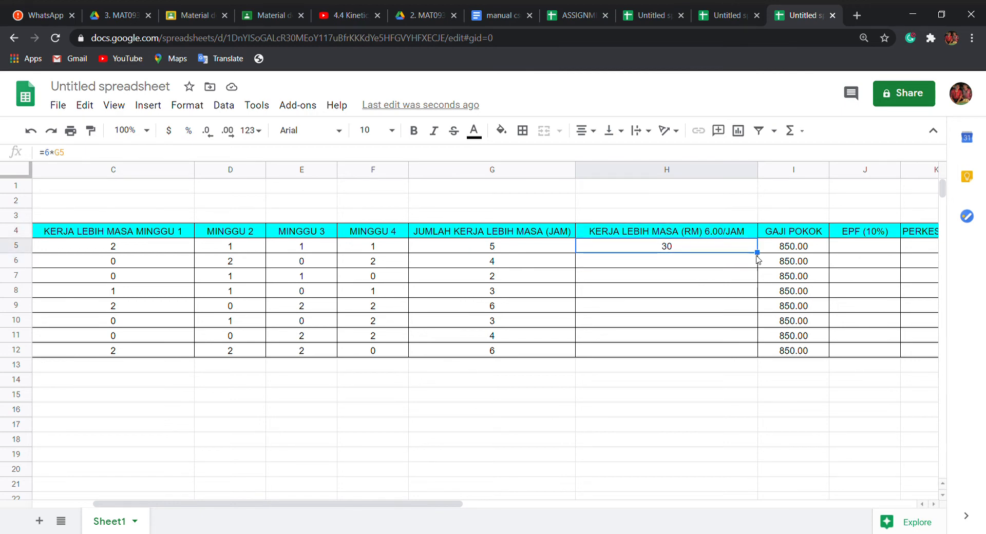
drag(765, 261, 759, 359)
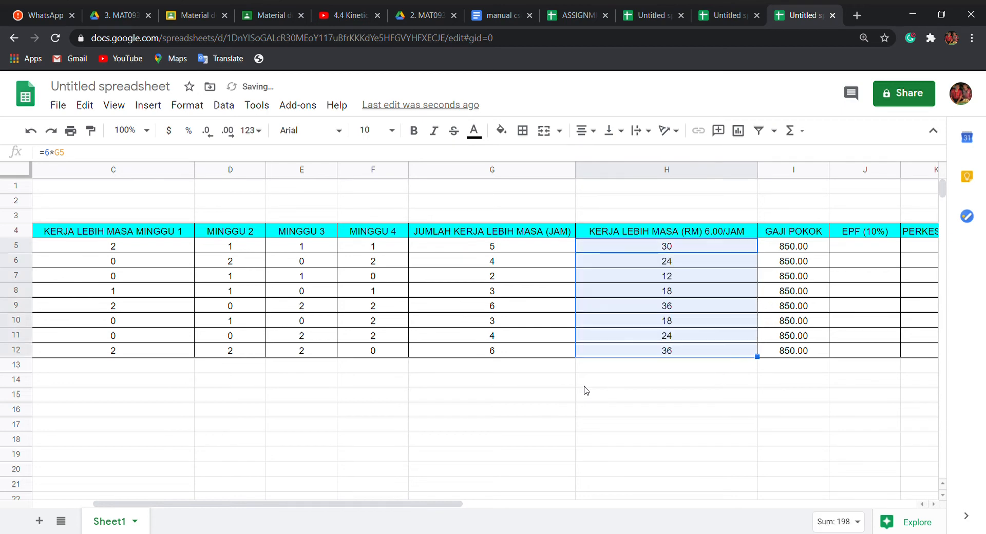
click(625, 379)
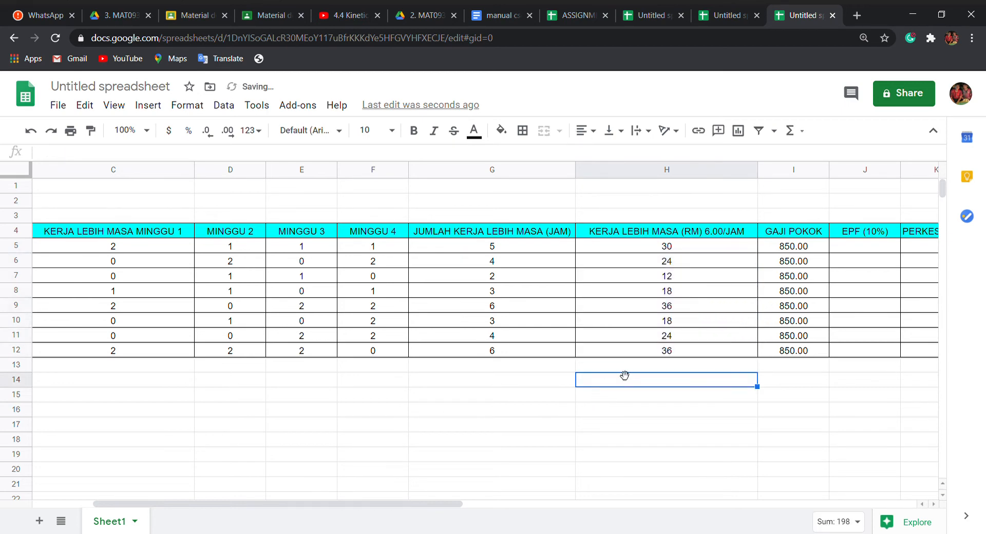
Check the copied overtime pay formulas in the cells between H5 and H9
click(645, 247)
click(657, 262)
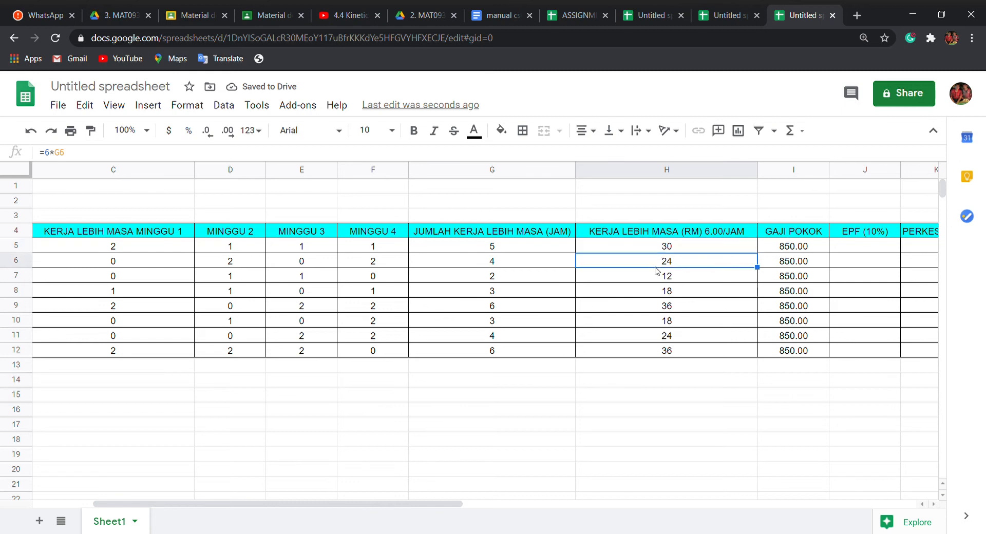
click(658, 278)
click(663, 293)
click(663, 309)
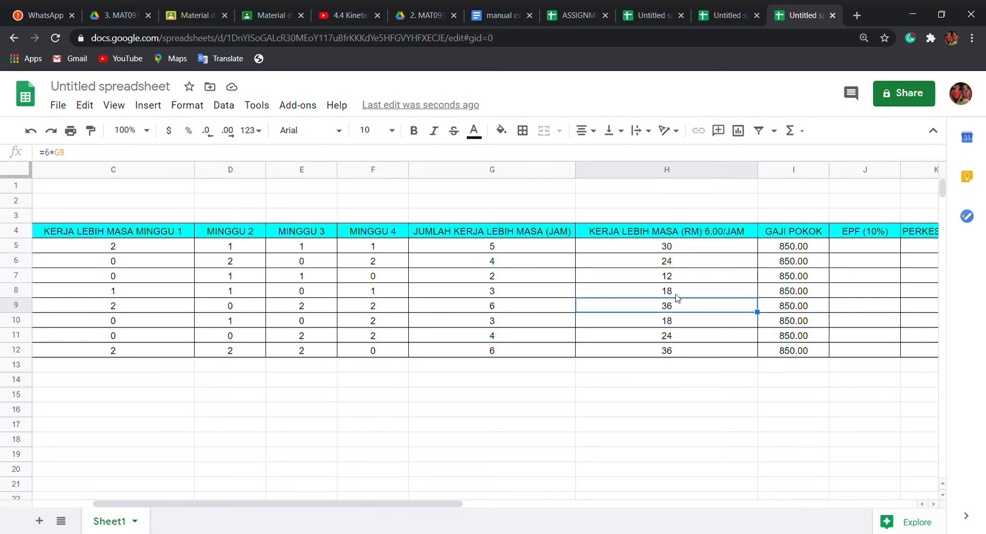
click(690, 277)
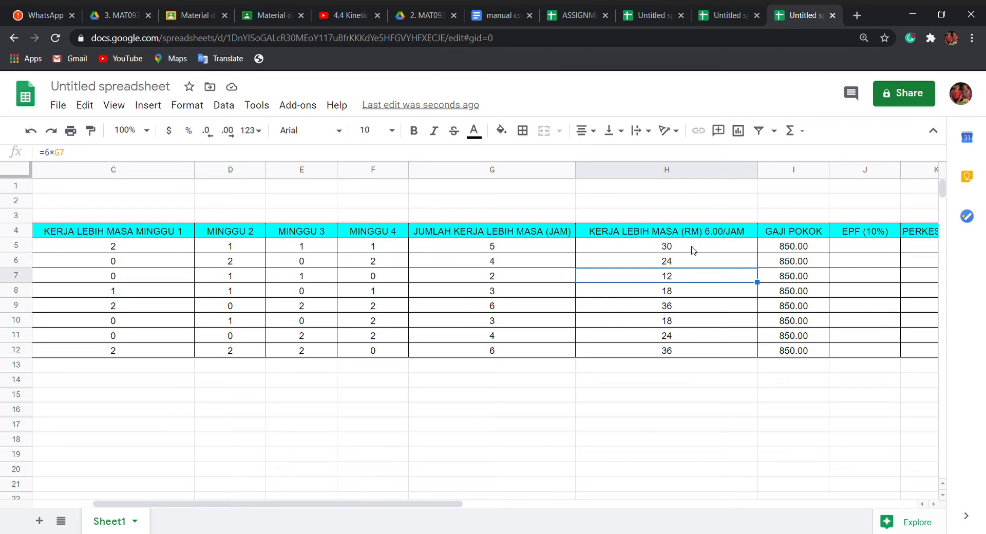
click(693, 250)
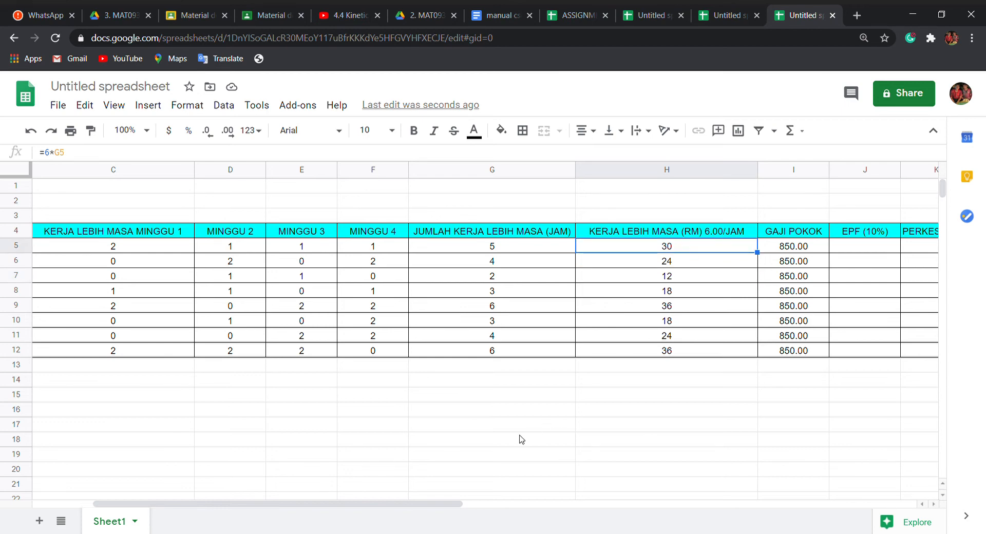
Enter the EPF formula =0.1*I5 in cell J5 and fill it down through J12 for the remaining workers
drag(454, 504, 552, 517)
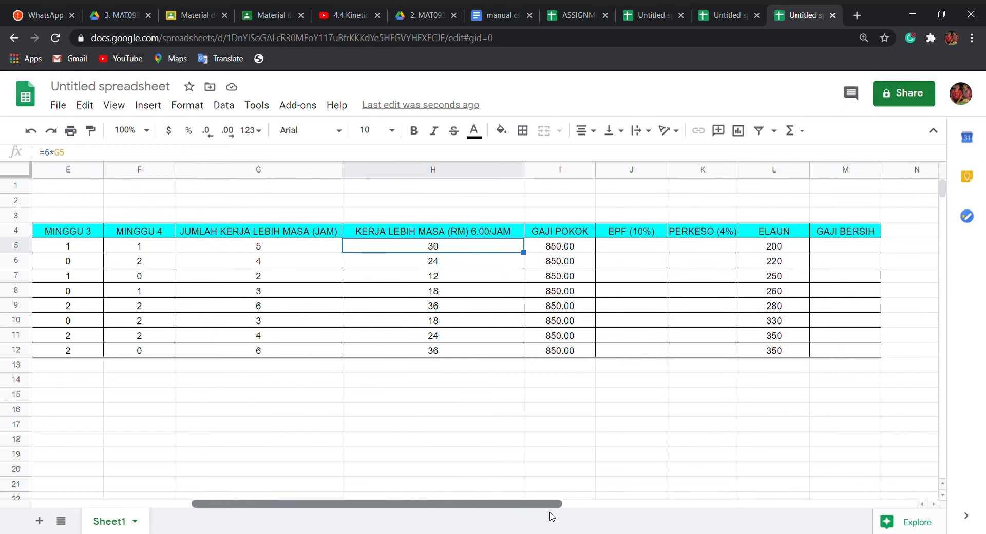
click(661, 252)
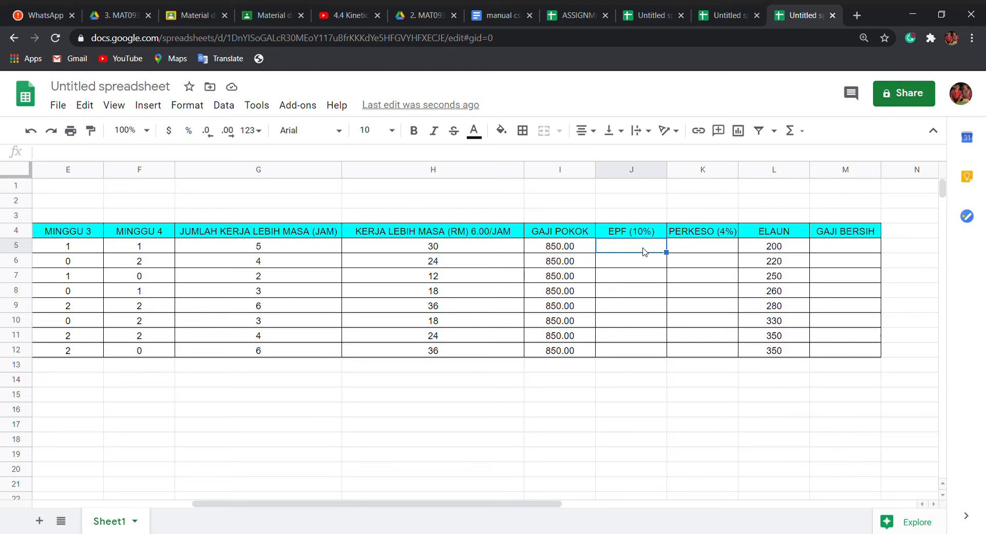
text(+)
key(BackSpace)
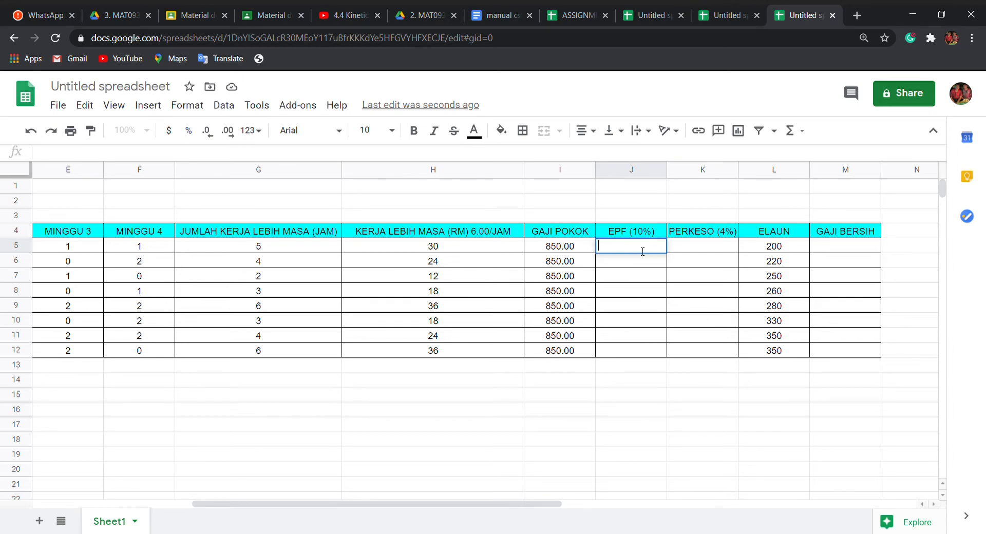
text(=)
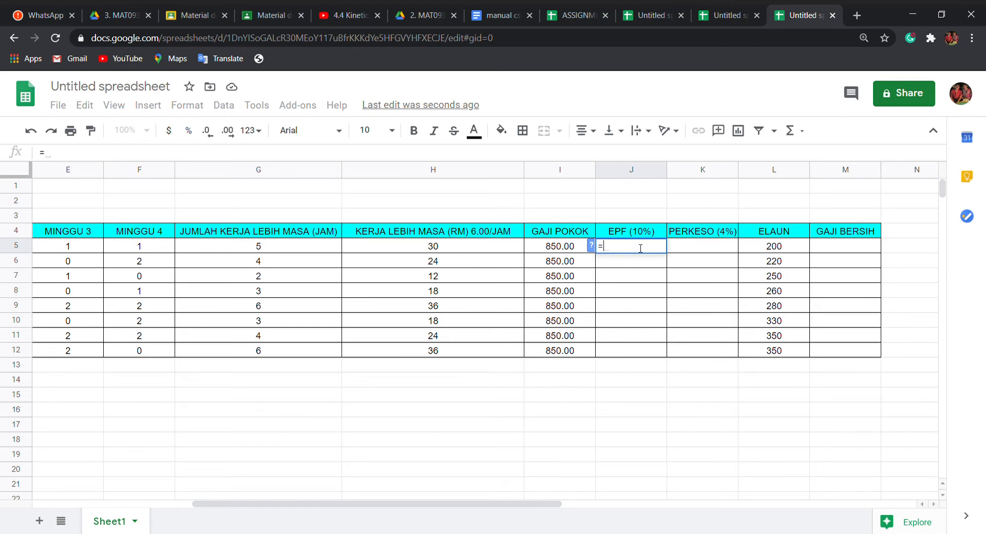
text(0.1)
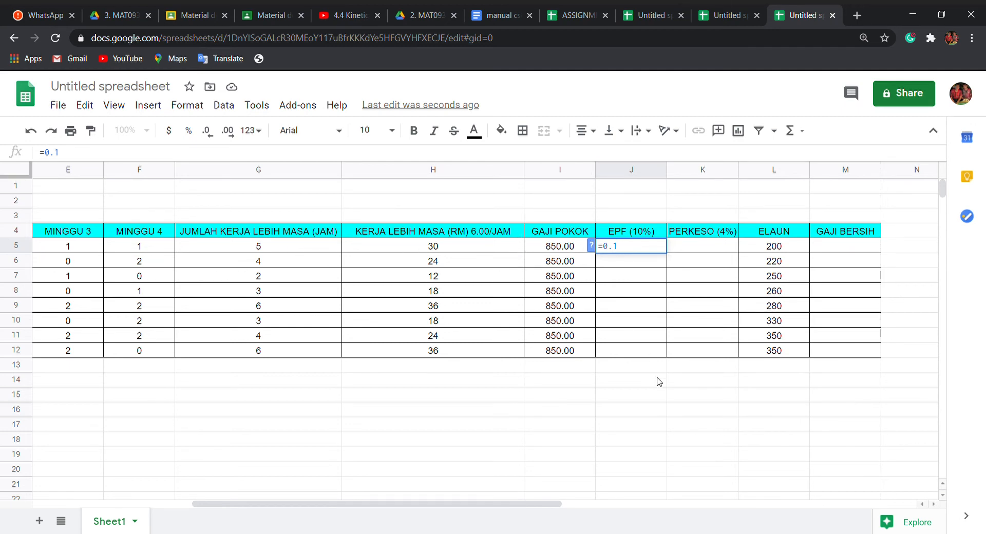
text(*I5)
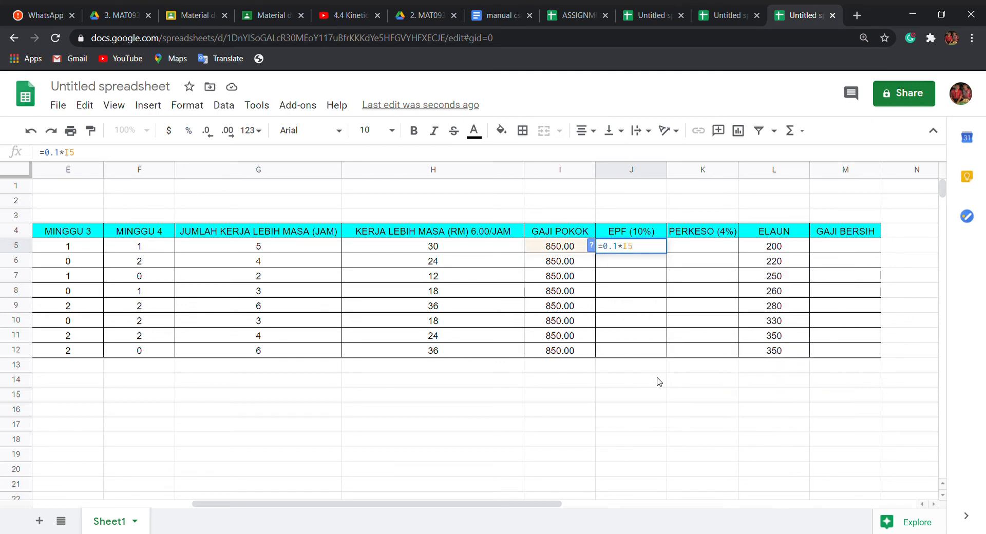
key(Return)
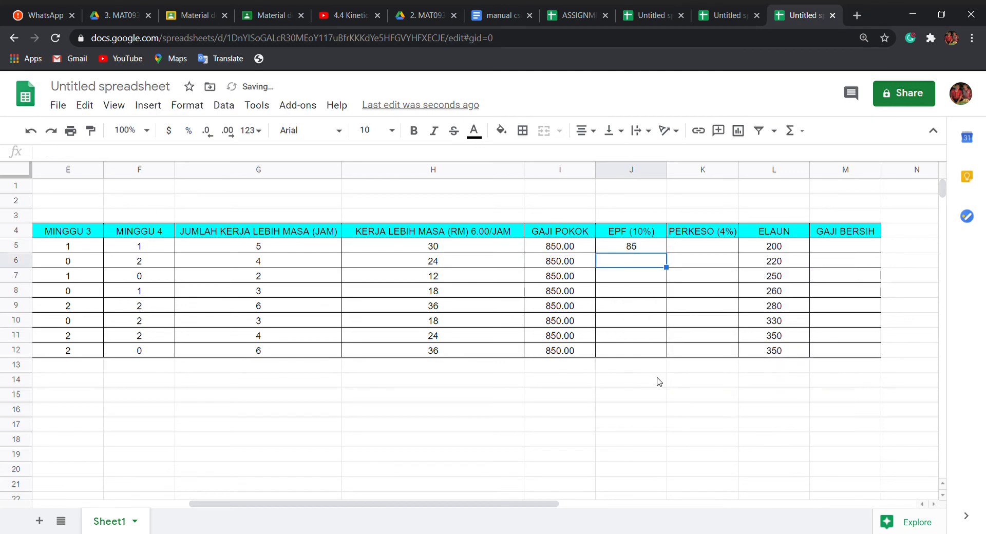
click(654, 247)
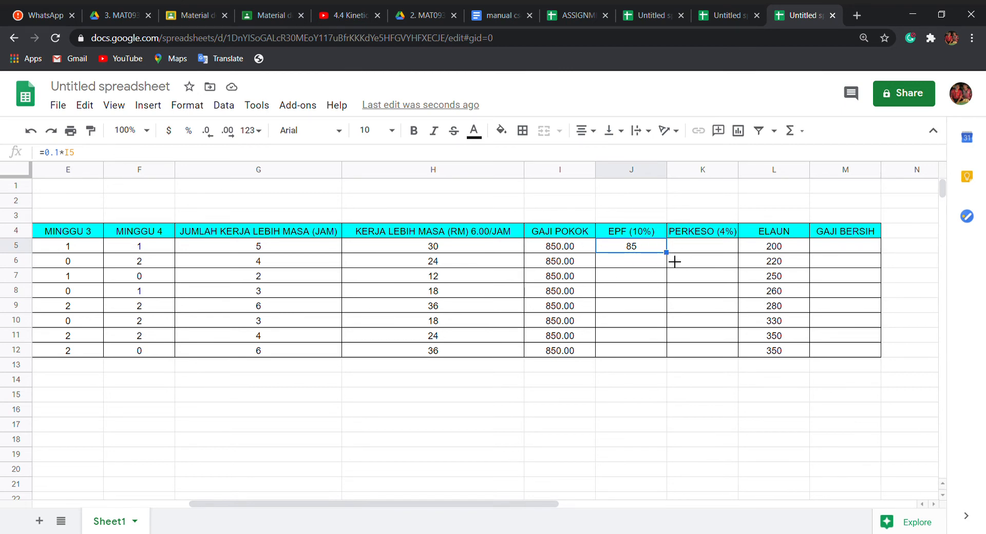
drag(667, 253, 672, 354)
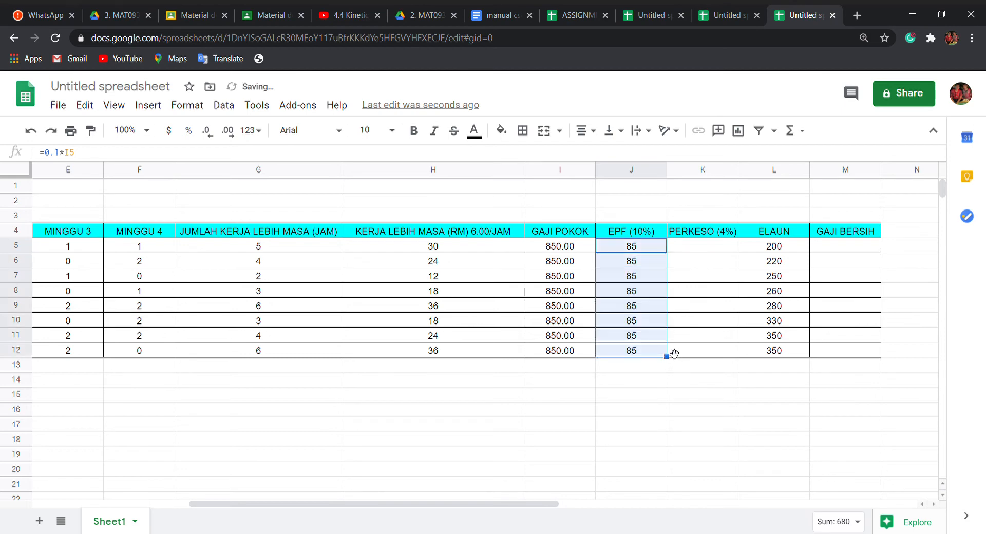
Enter the PERKESO formula =0.04*I5 in cell K5 and fill it down through K12 for the remaining workers
click(685, 246)
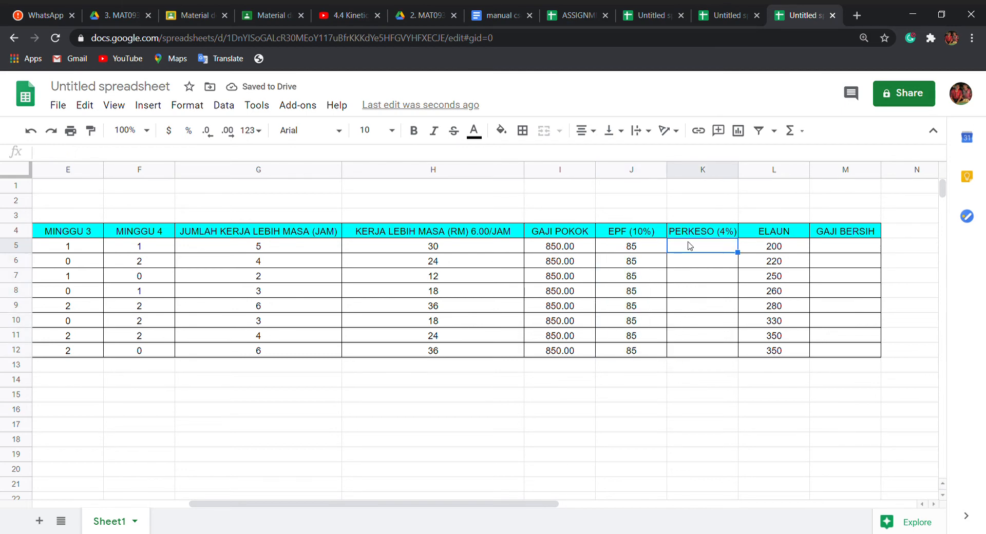
text(=)
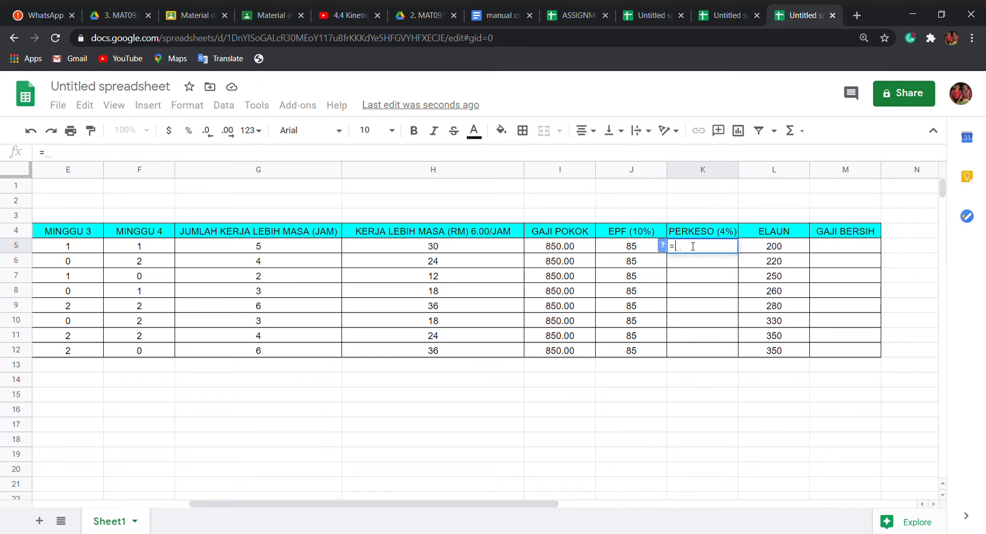
text(0.)
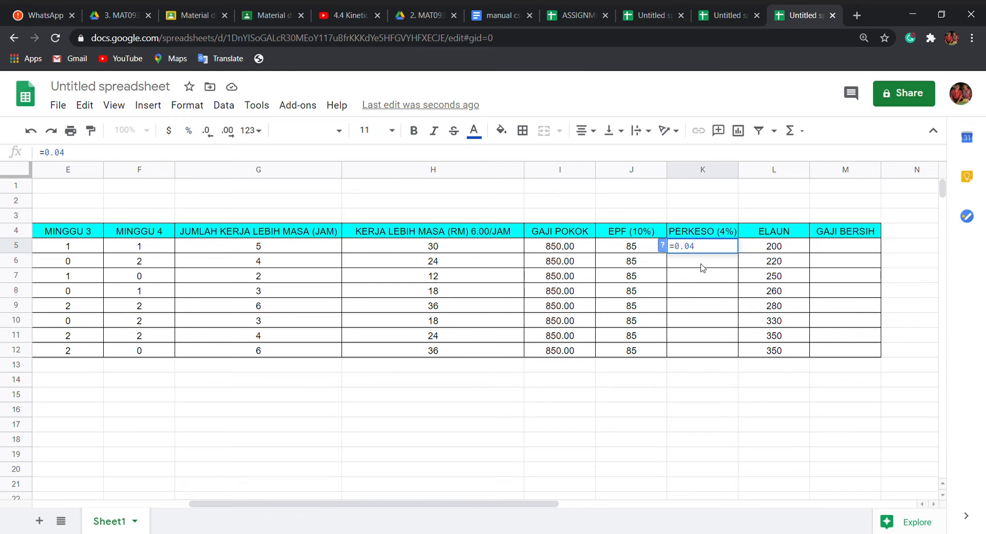
text(04*)
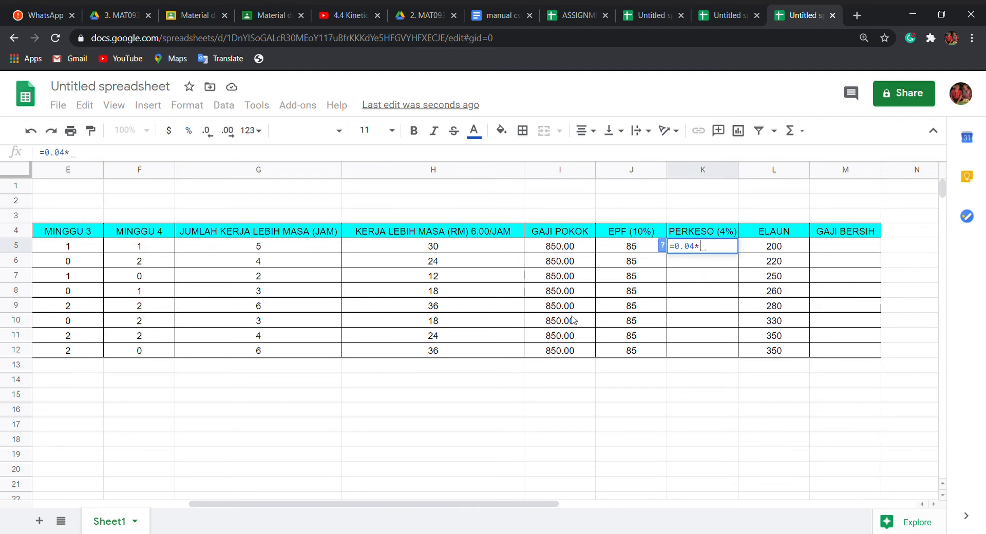
text(I5)
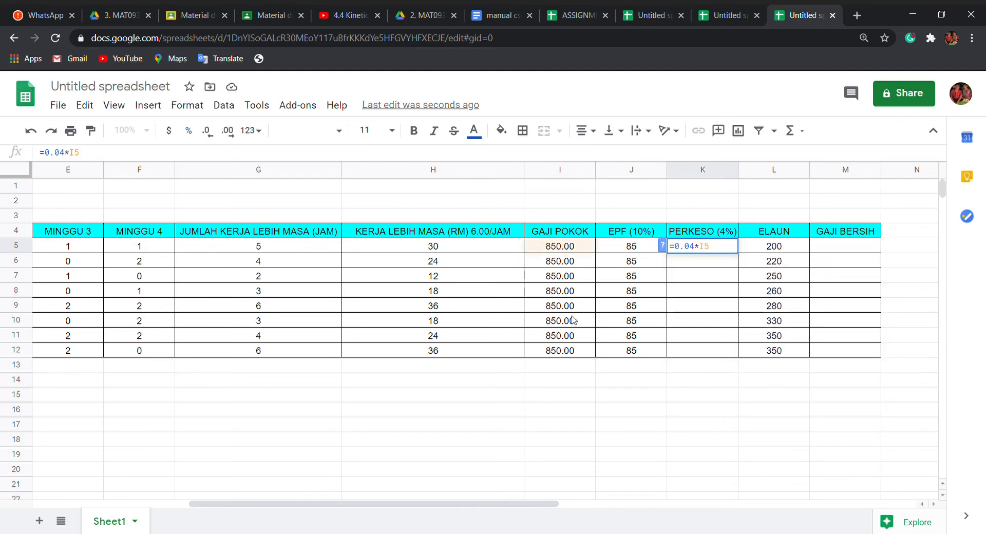
key(Return)
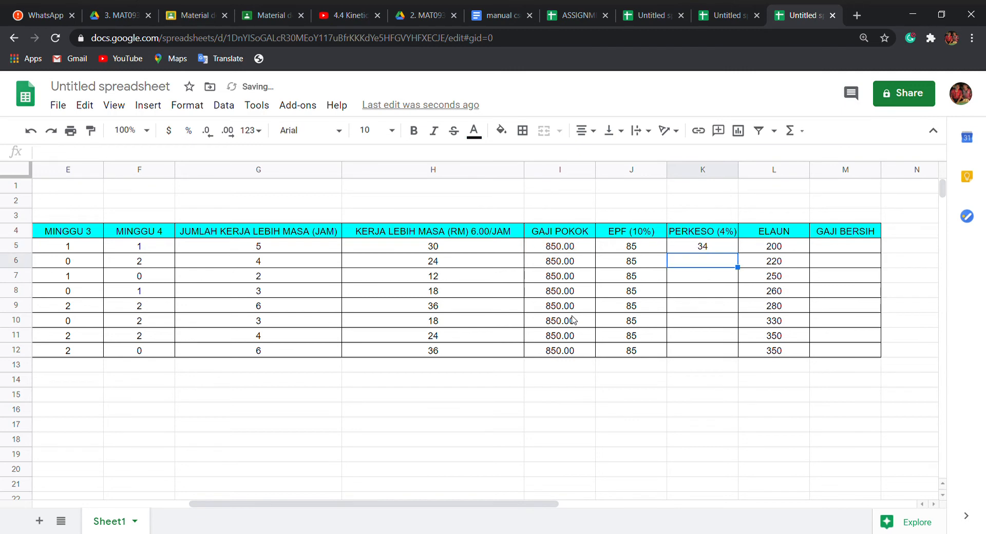
click(725, 251)
drag(739, 256, 786, 387)
Enter the net pay formula =I5+H5+L5-K5-J5 in cell M5 and fill it down through M12 for the remaining workers
drag(458, 506, 513, 507)
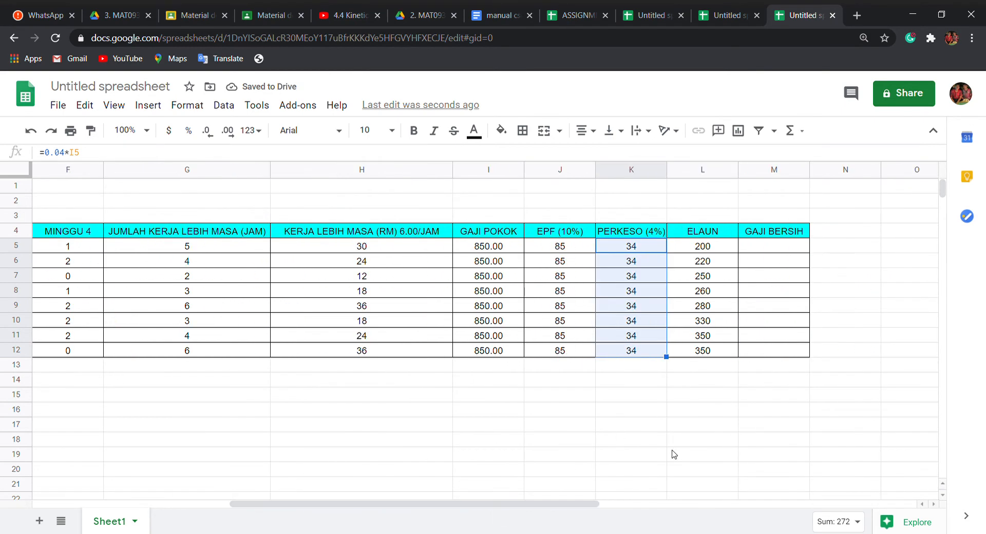
click(576, 447)
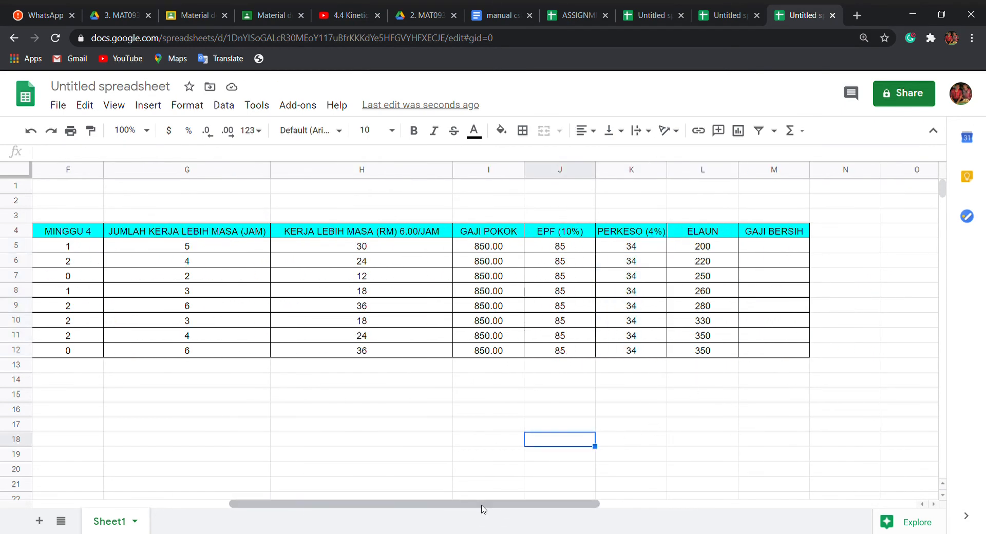
drag(482, 506, 416, 523)
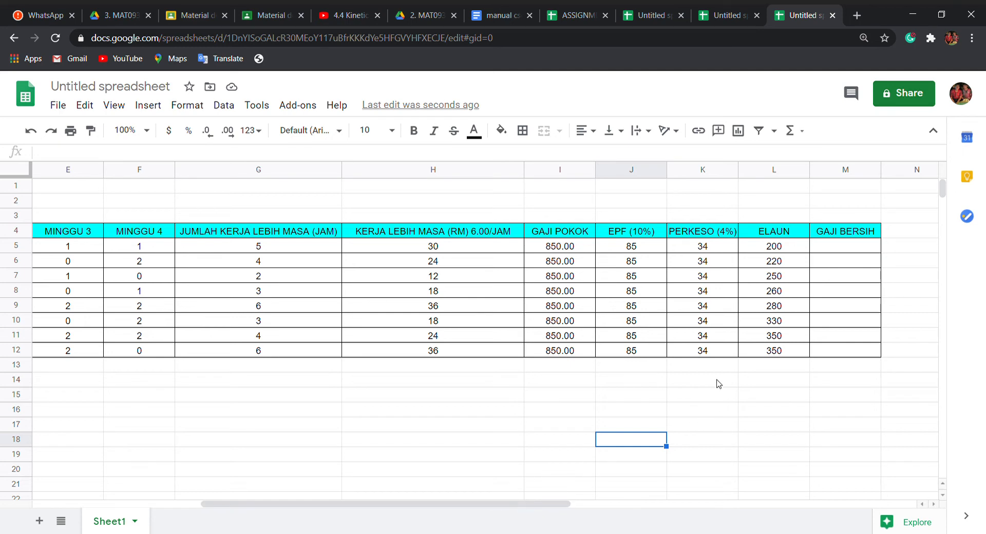
click(841, 252)
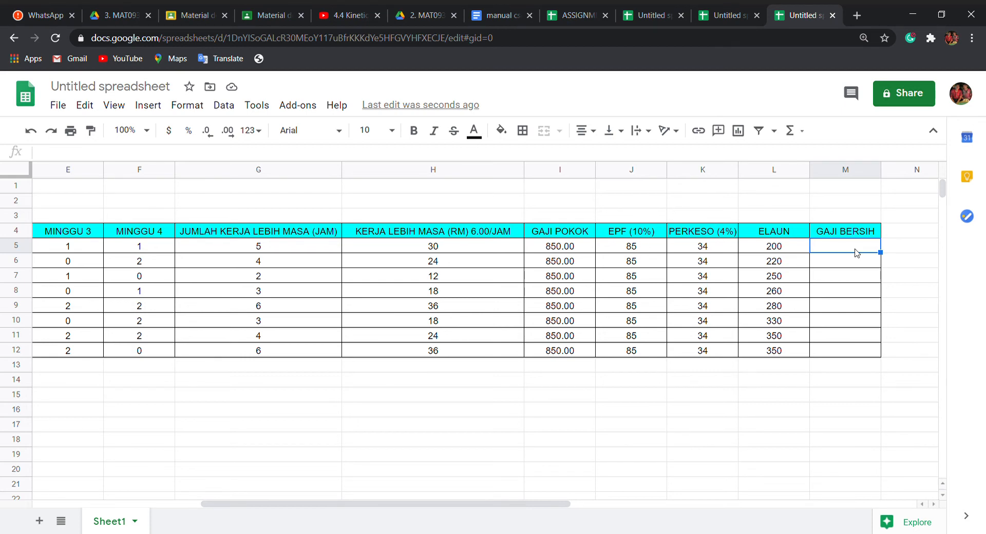
text(=)
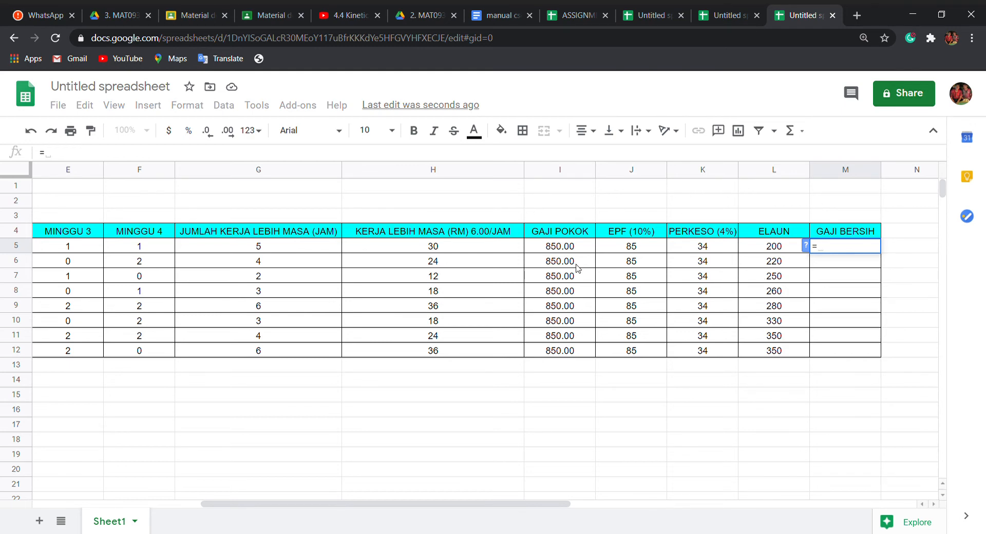
text(I5)
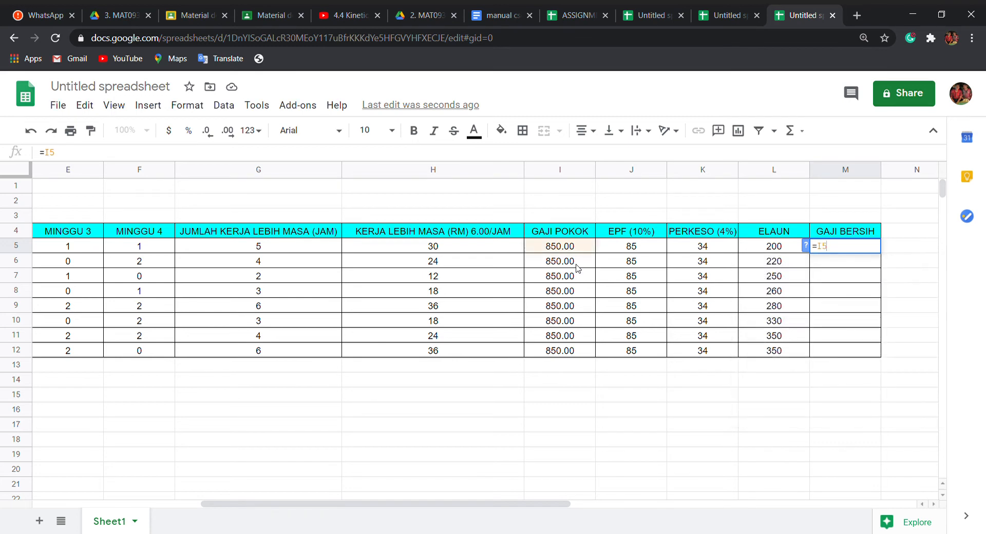
text(+)
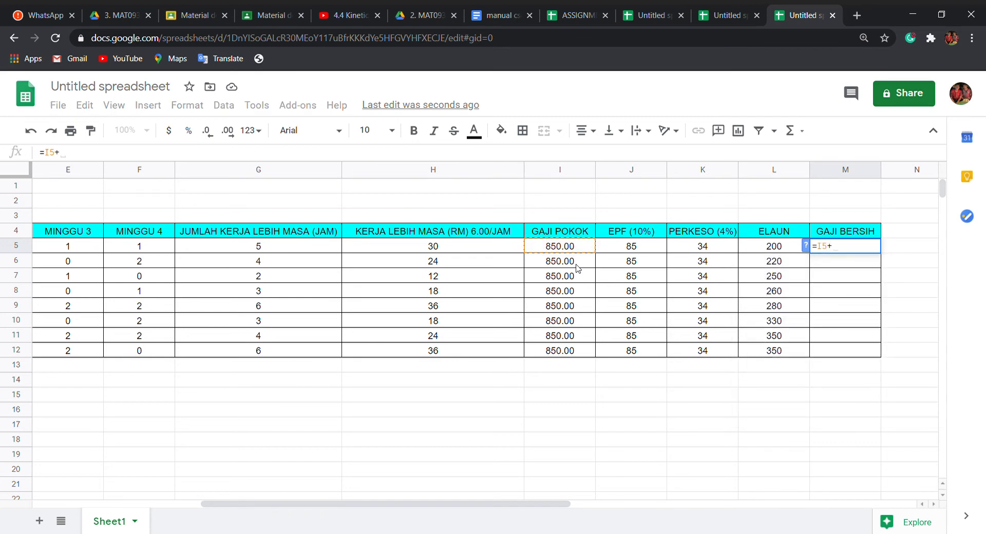
text(H5)
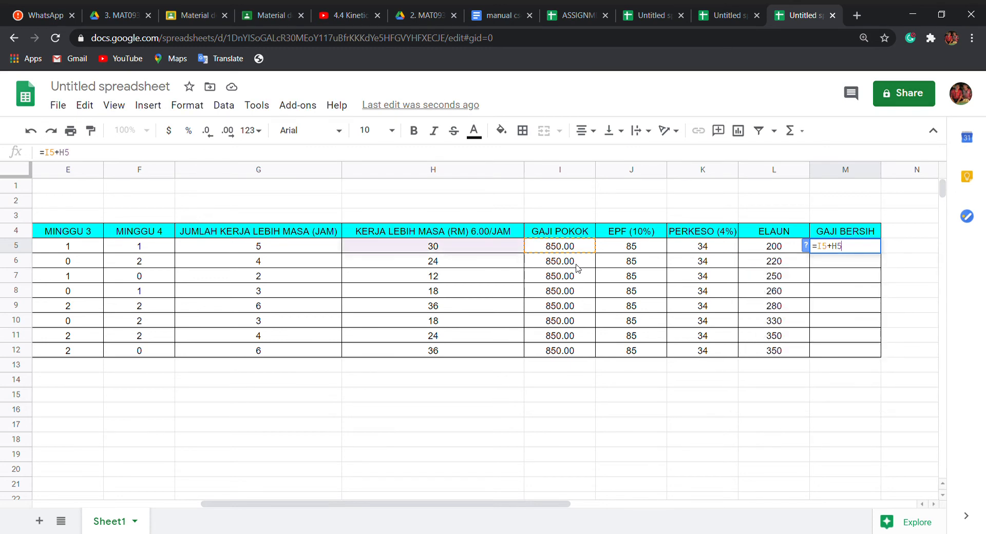
text(+)
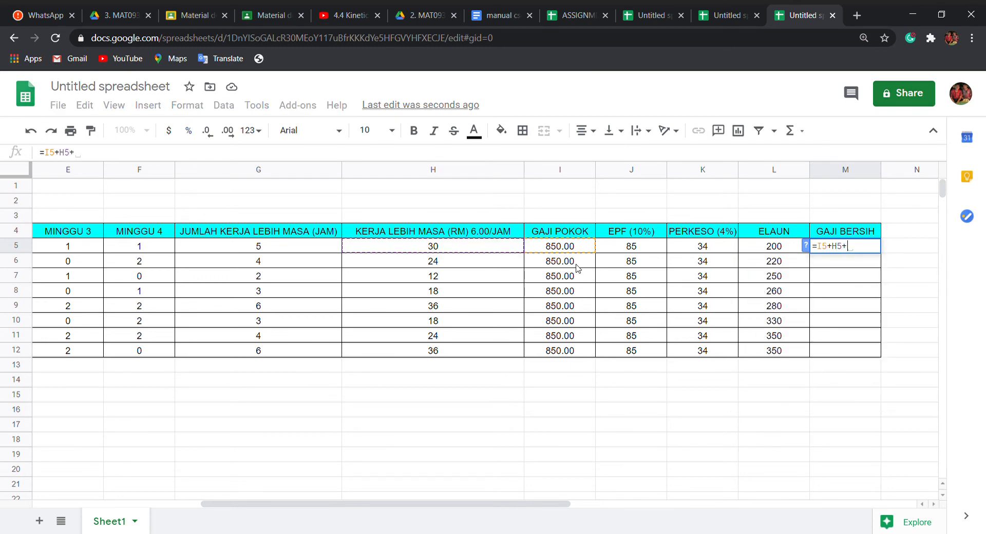
text(L)
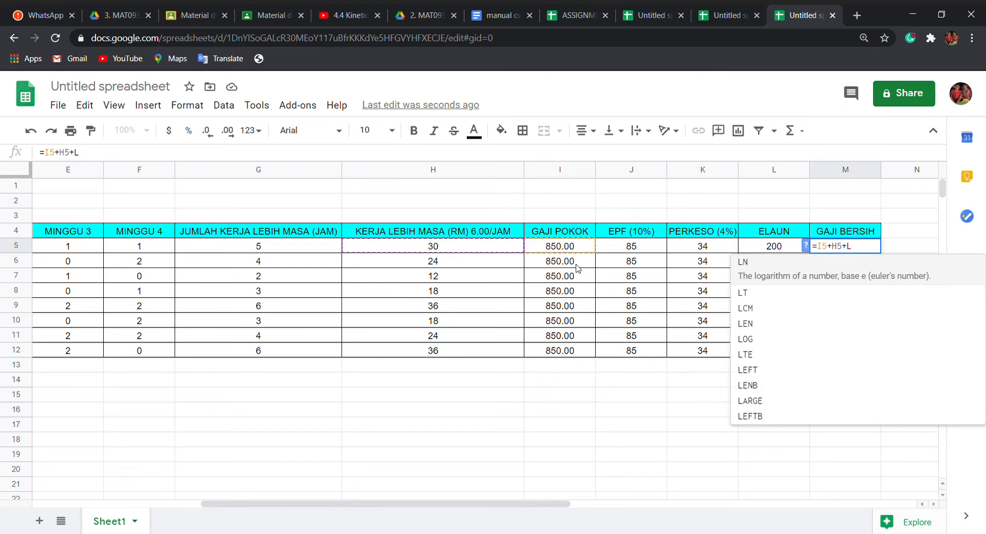
text(5-)
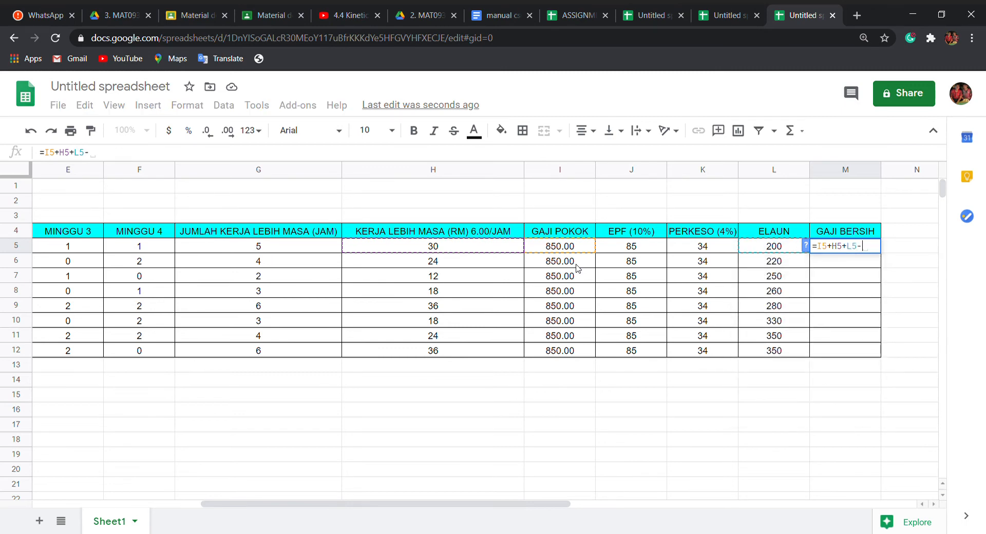
text(K5-J)
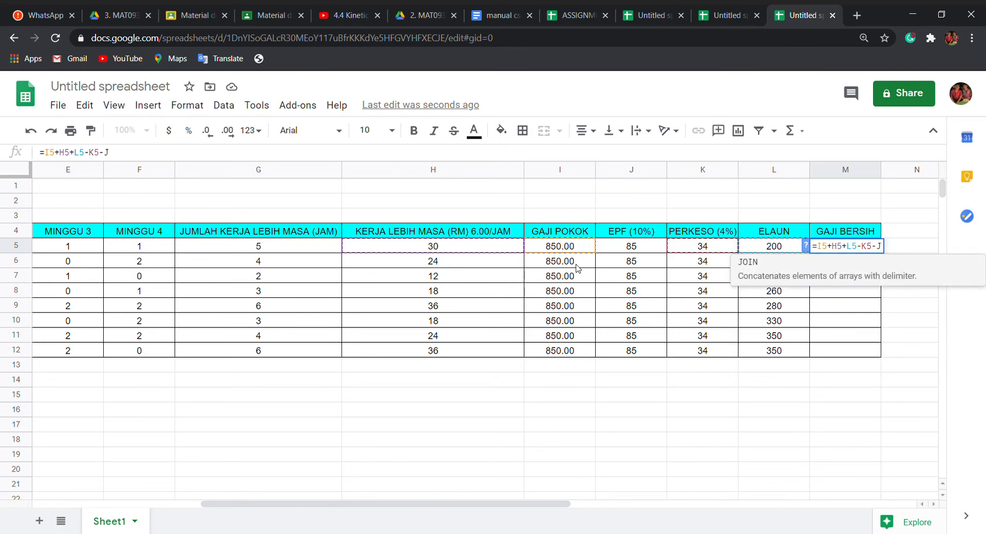
text(5)
key(Return)
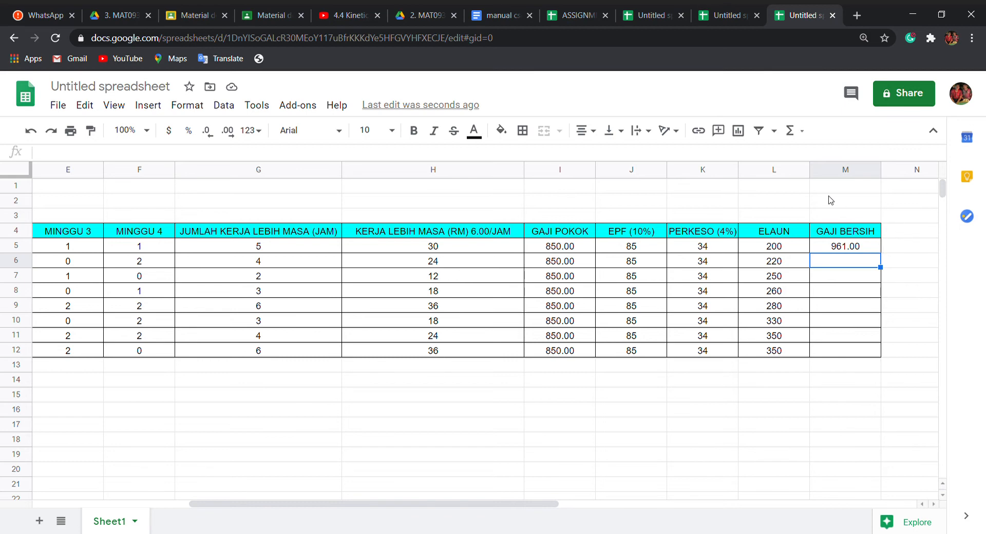
click(835, 243)
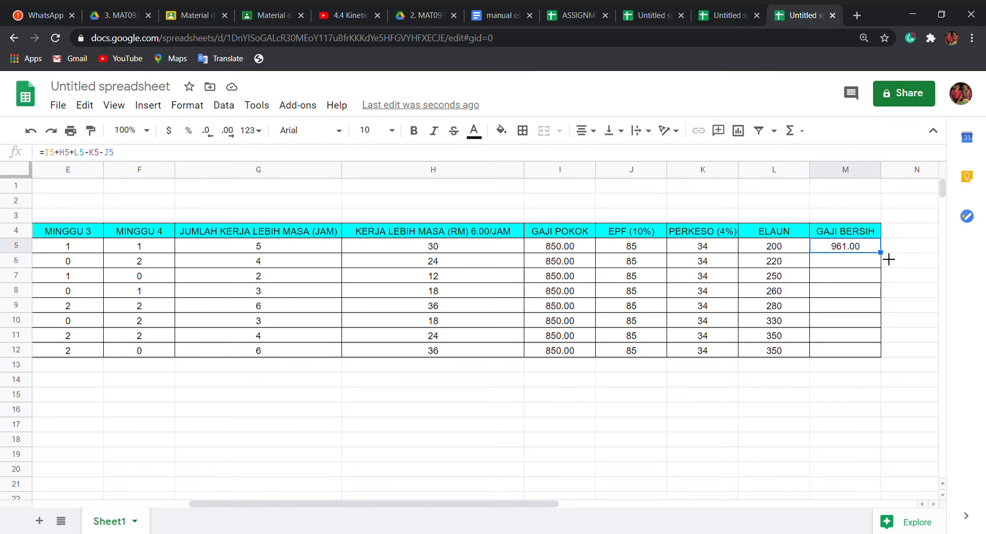
drag(889, 260, 890, 366)
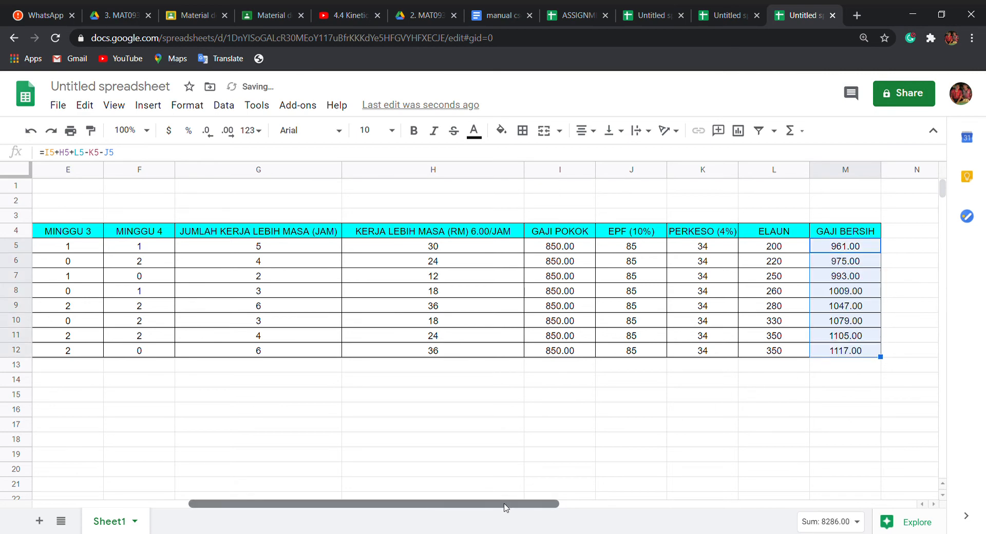
Enter the table title PEMBAHAGIAN GAJI PEKERJA DI RESTORAN BUKIT PERMAI in cell A2
drag(504, 504, 308, 511)
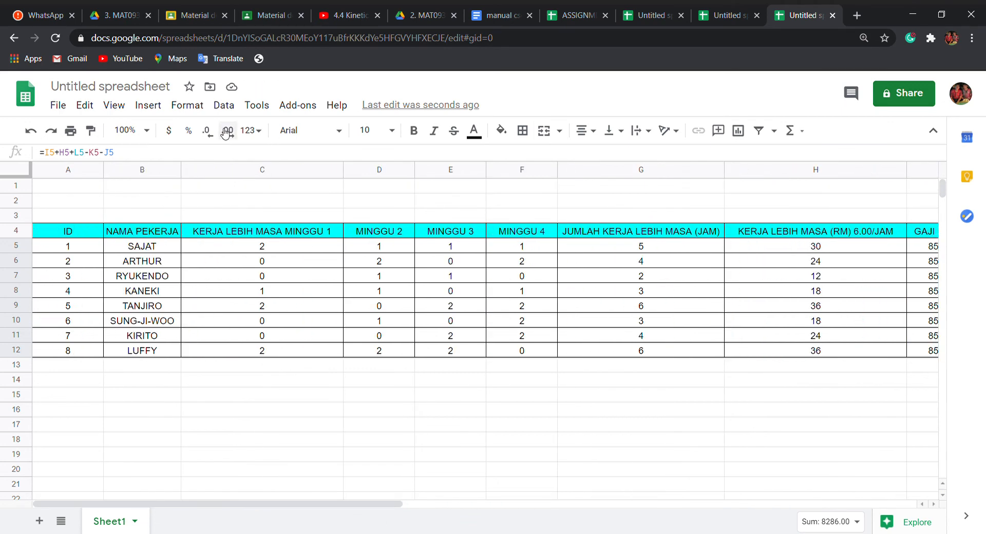
click(95, 202)
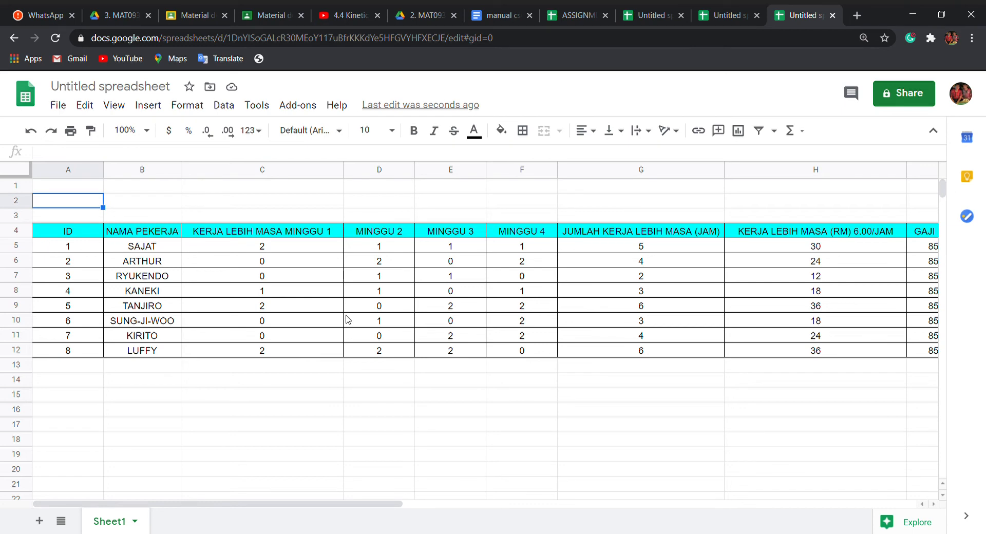
text(PEMBAHA)
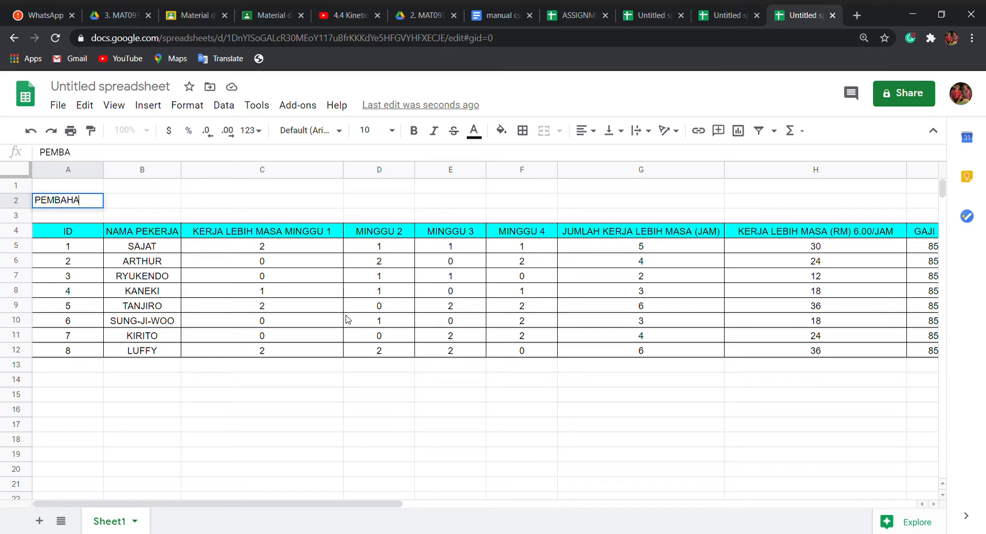
text(GIAN GAJI )
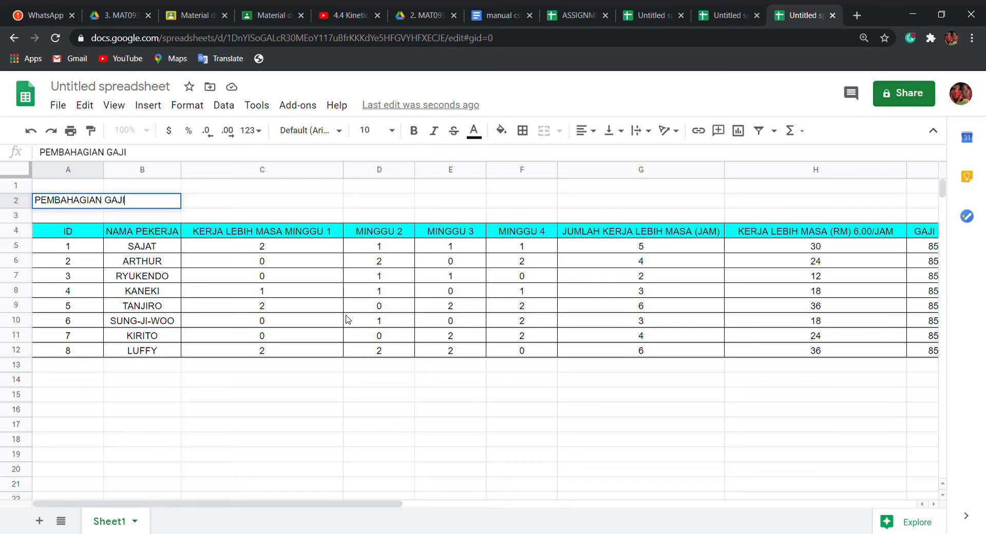
text(PEKERAJA DI BU)
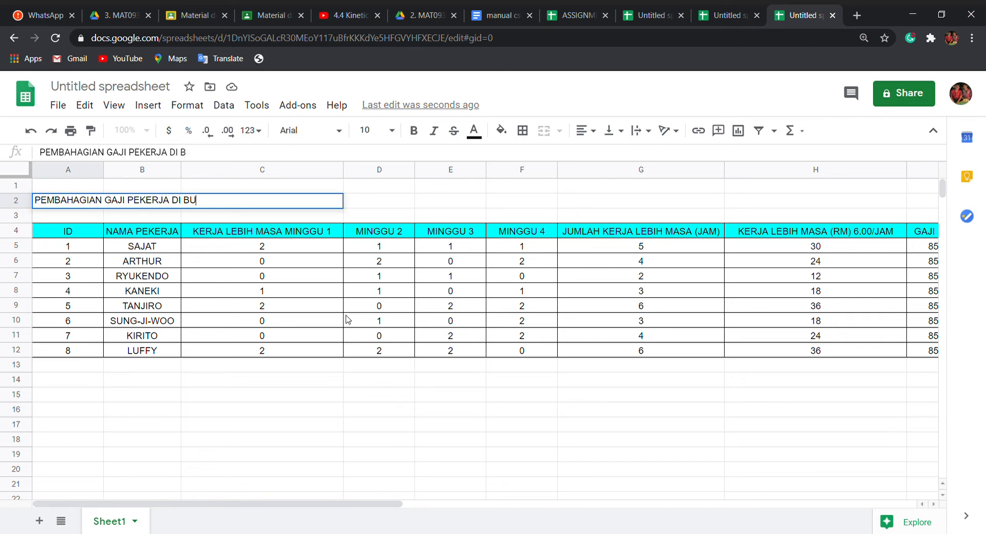
text(KIT PERMAI)
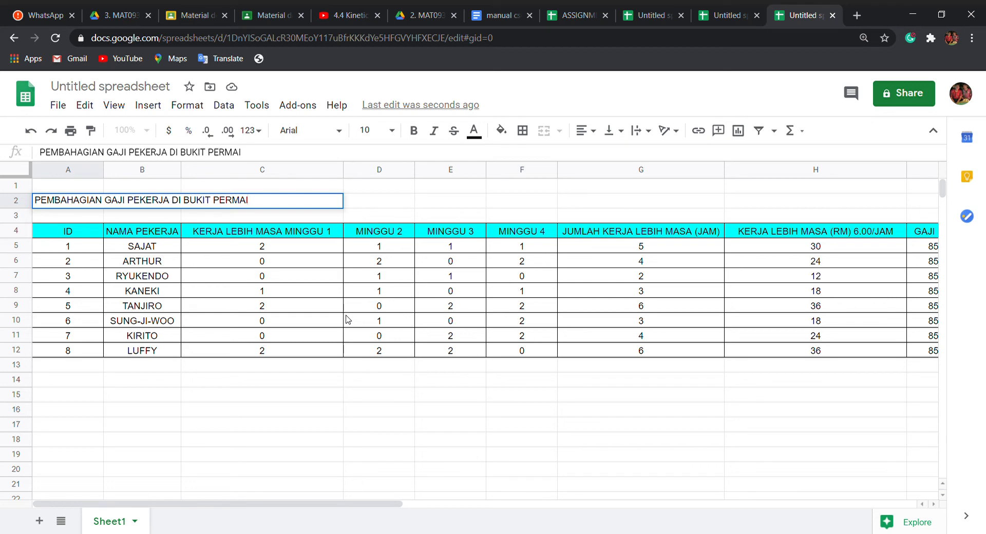
key(BackSpace)
key(BackSpace)
key(BackSpace)
key(BackSpace)
key(BackSpace)
key(BackSpace)
key(BackSpace)
key(BackSpace)
key(BackSpace)
key(BackSpace)
key(BackSpace)
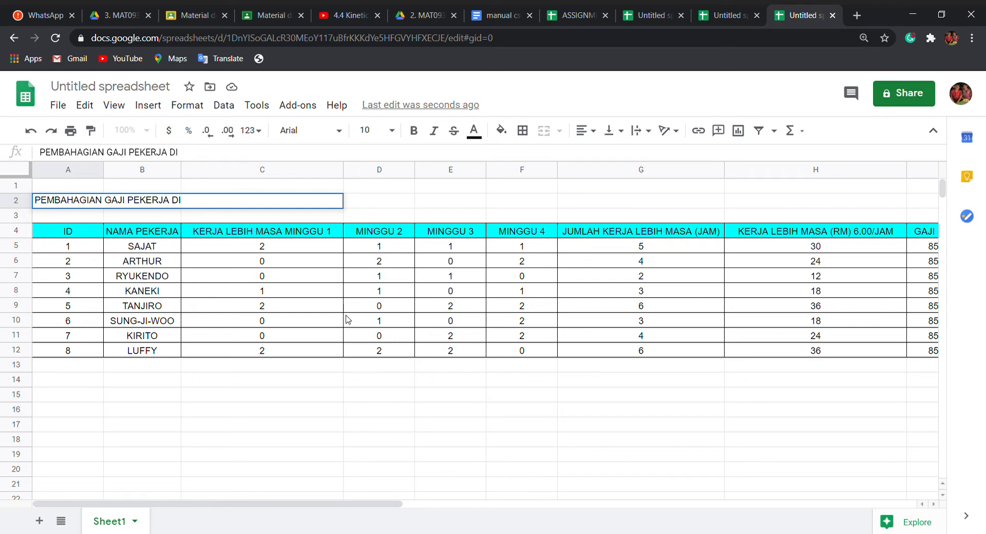
text(RESTORAN BU)
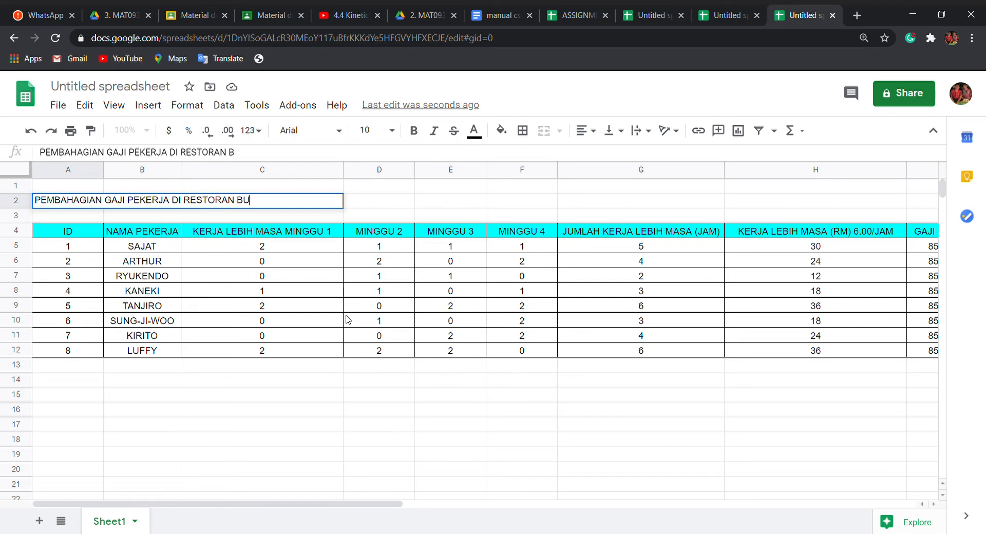
text(KIT PERMAI)
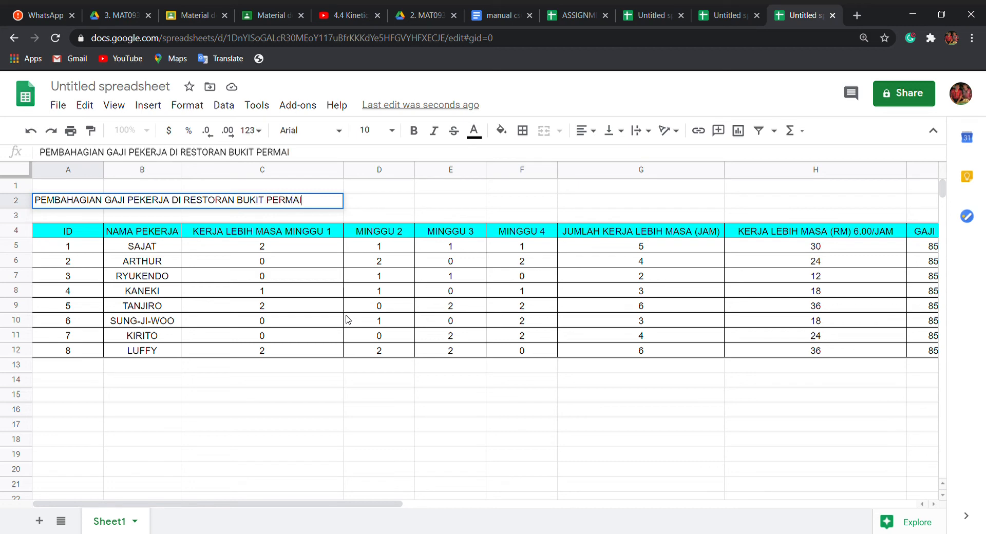
click(408, 203)
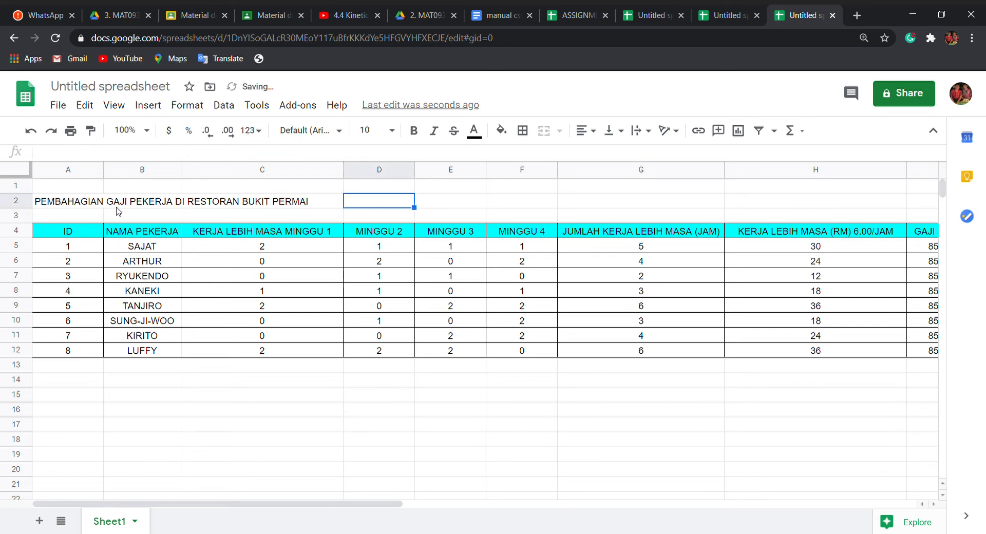
Merge cells A2 to C2 horizontally so the title occupies a single cell
click(84, 205)
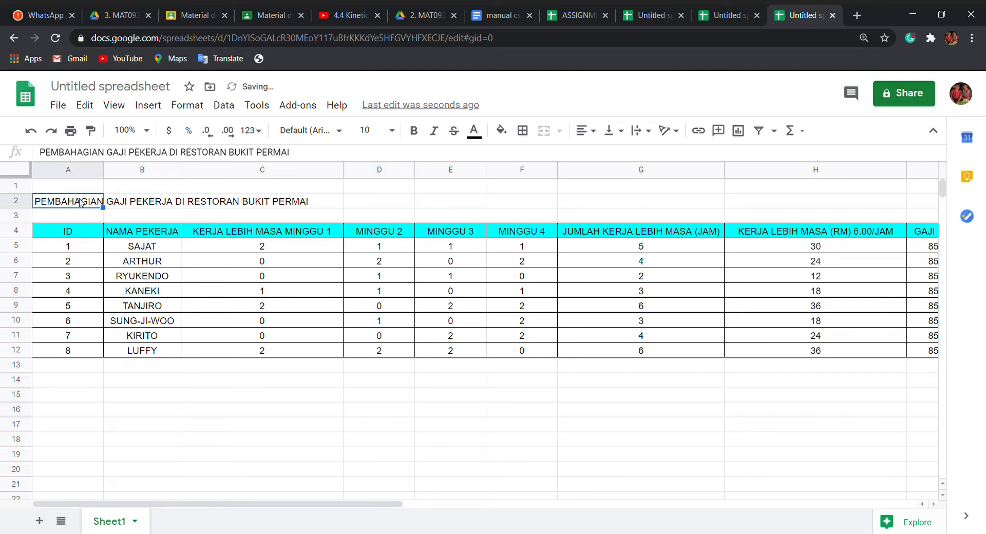
click(128, 205)
click(209, 204)
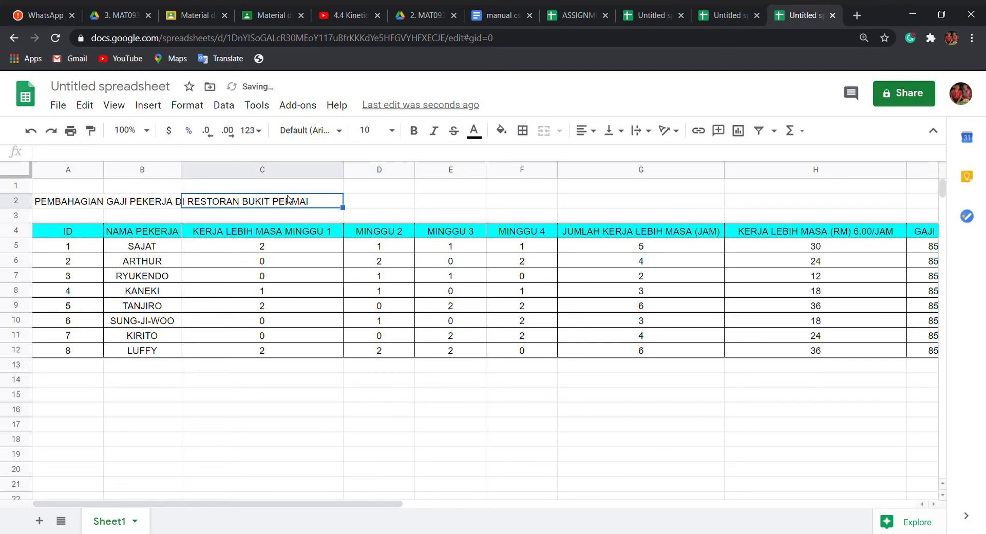
click(165, 198)
click(91, 192)
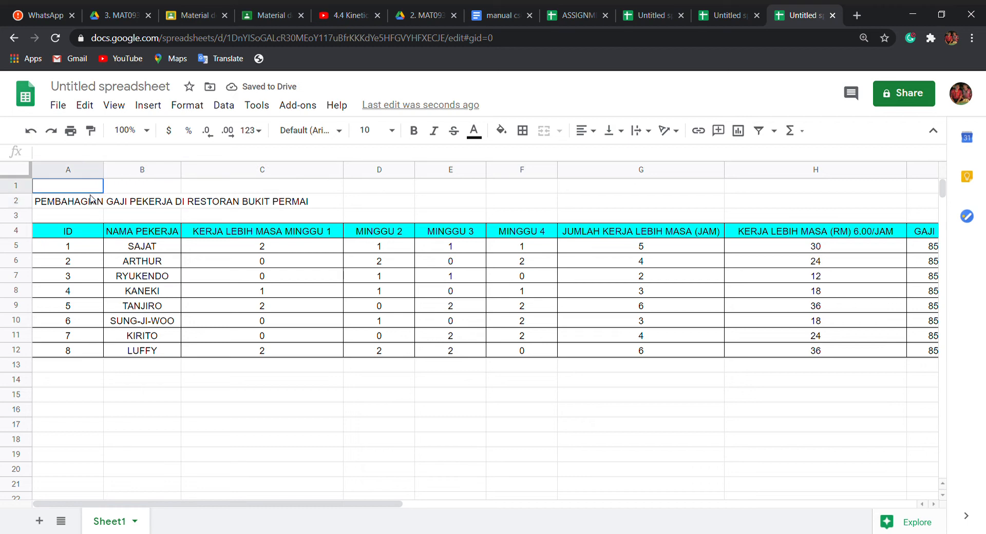
click(91, 203)
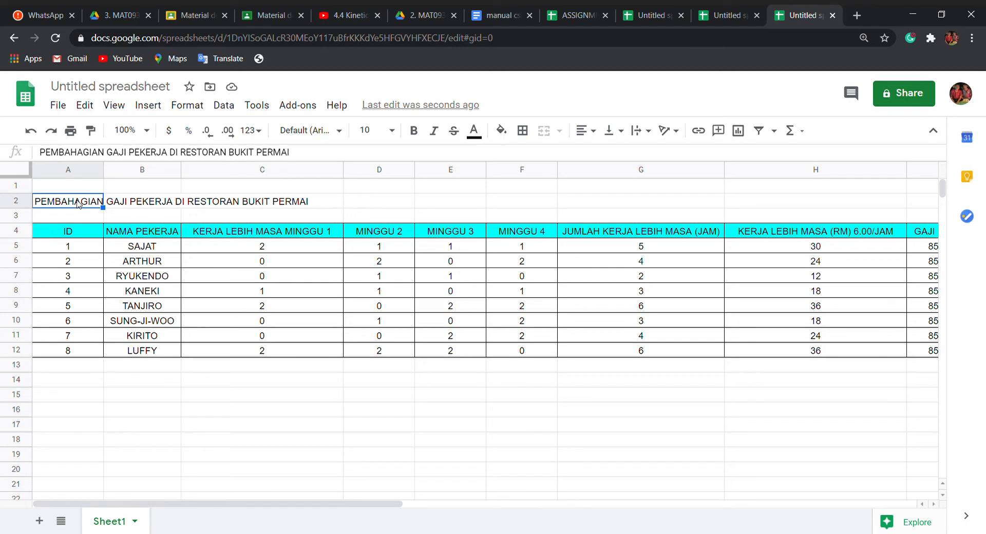
drag(79, 203, 233, 203)
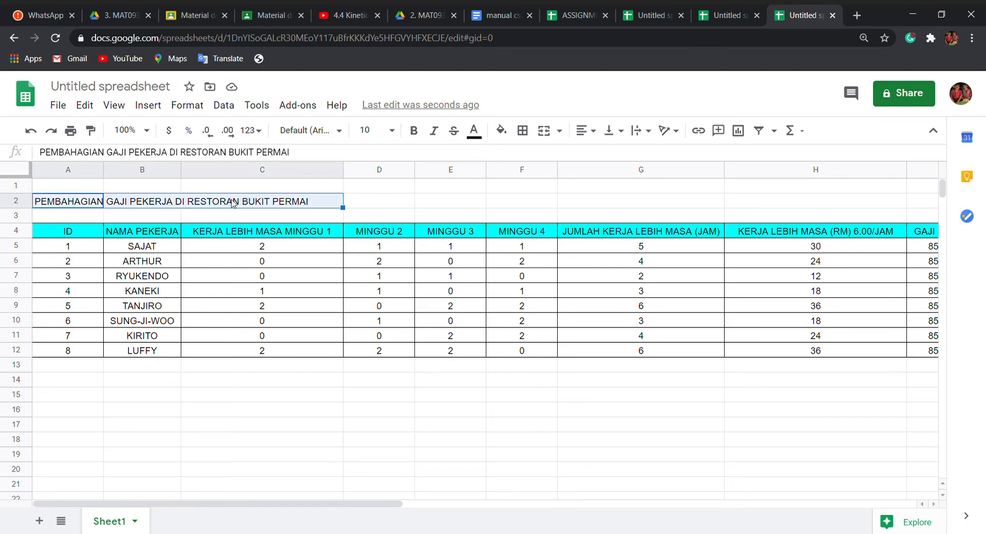
click(188, 105)
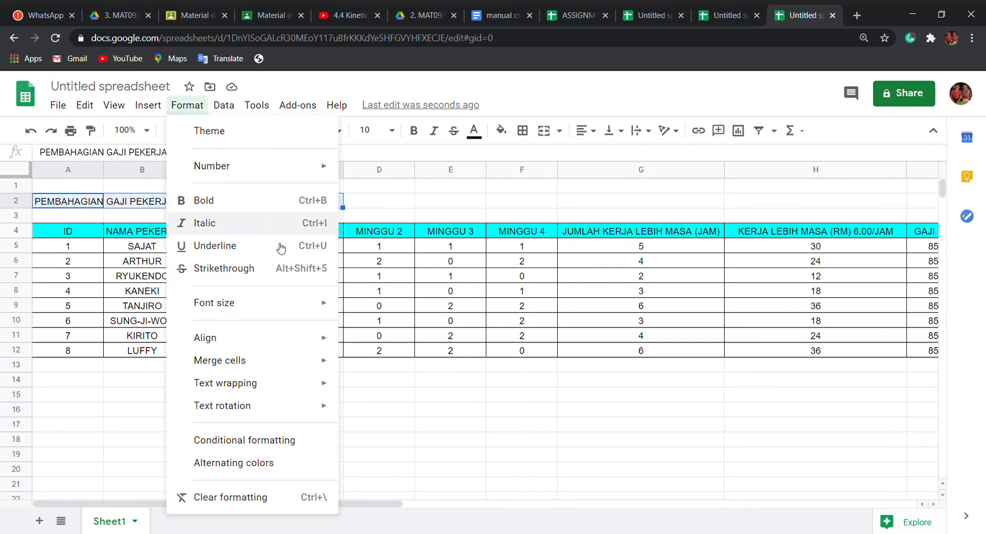
mouse_move(273, 363)
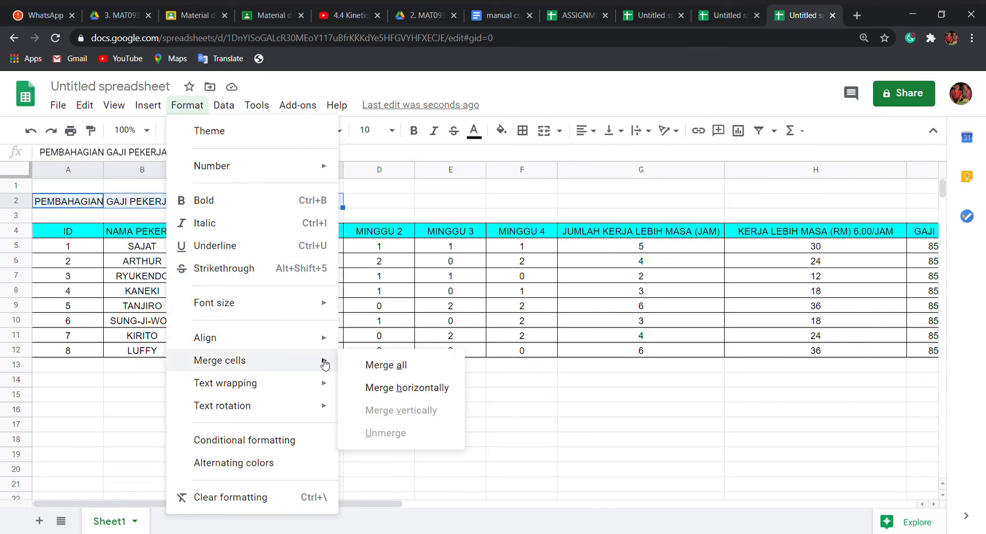
click(394, 388)
click(389, 188)
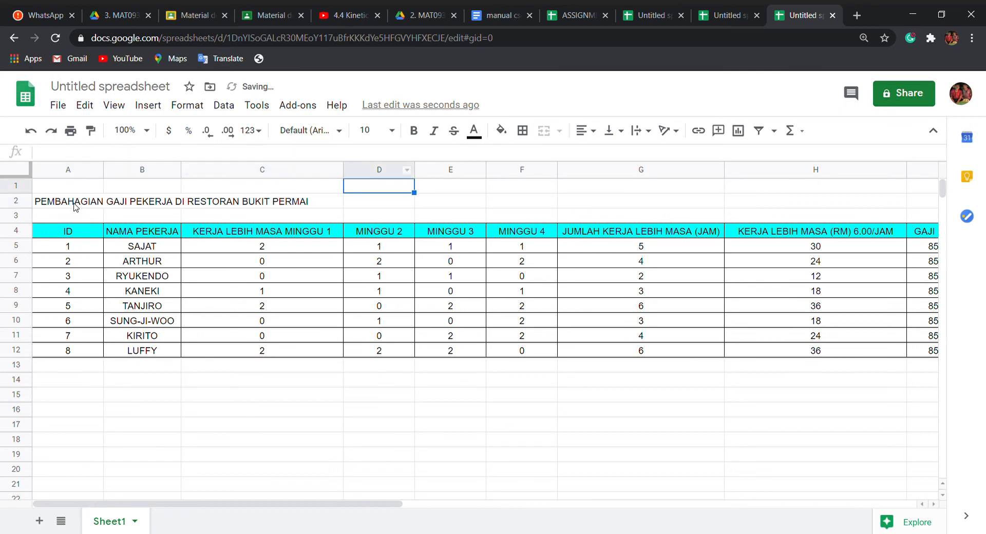
Make the title in the merged cell A2 bold and underlined
click(44, 206)
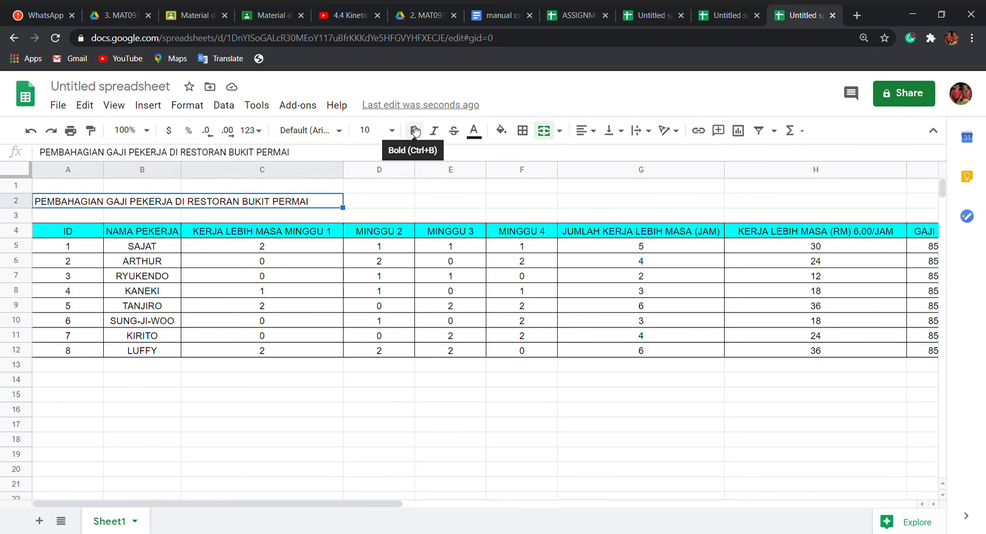
click(413, 131)
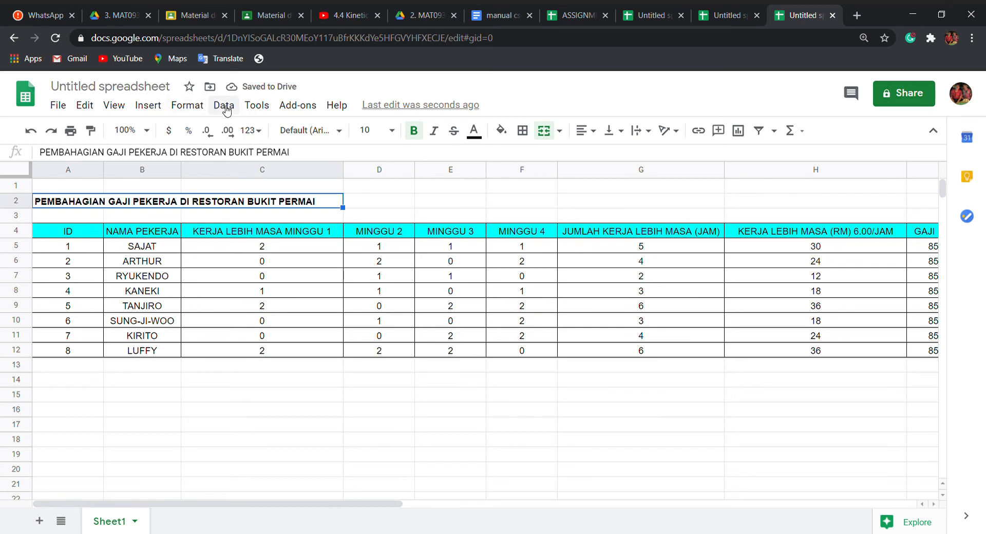
click(189, 105)
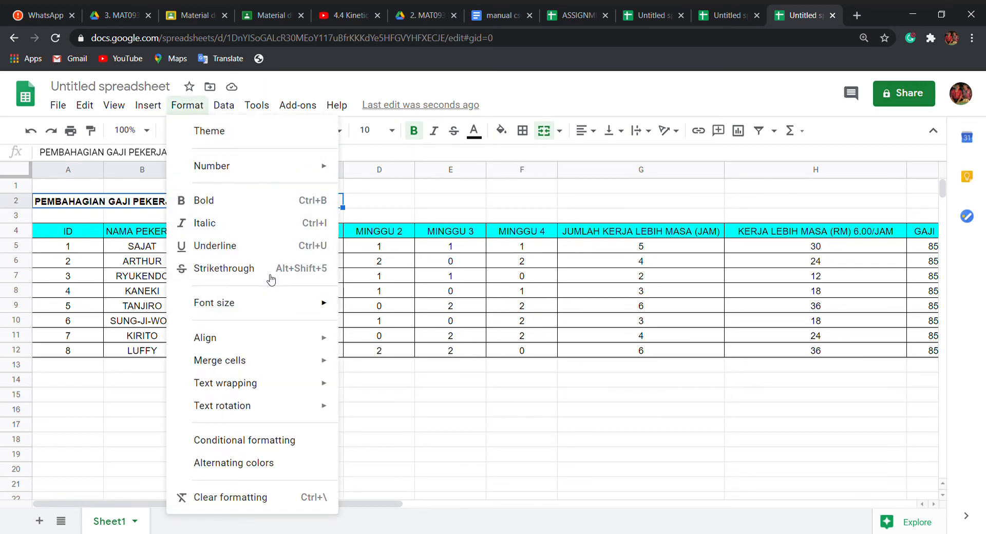
click(275, 246)
click(412, 198)
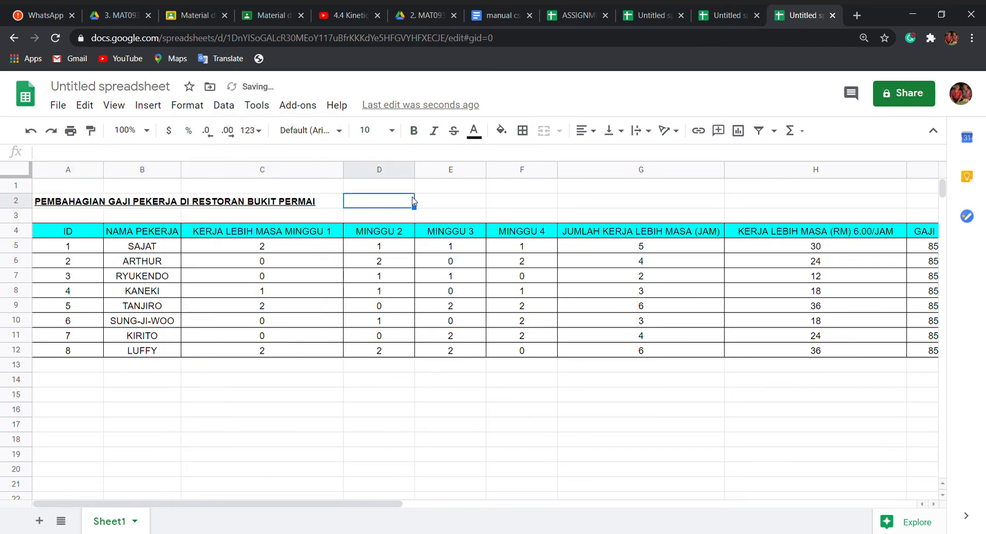
Sort the worker data range B5:M12 by column M in A → Z order, without a header row
drag(339, 505, 591, 506)
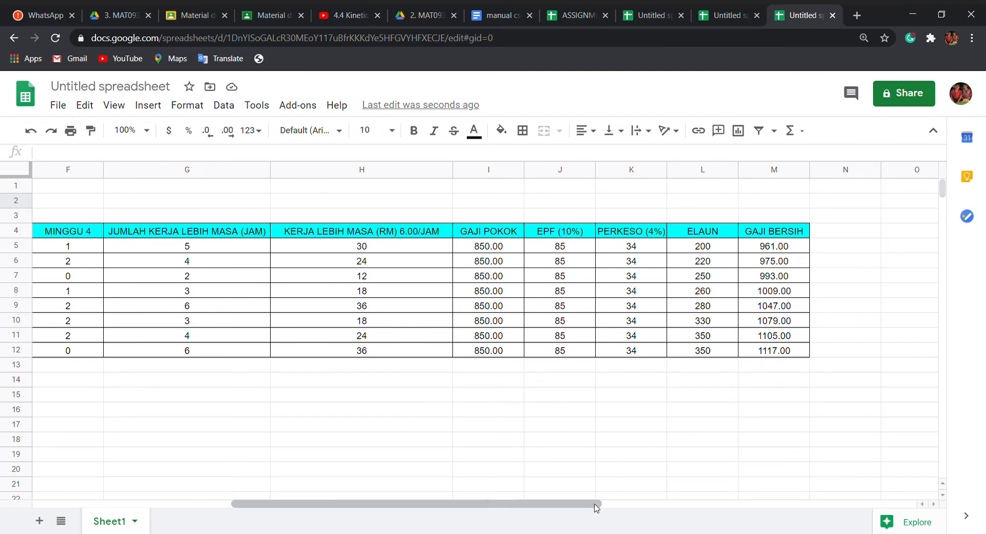
drag(597, 503, 359, 513)
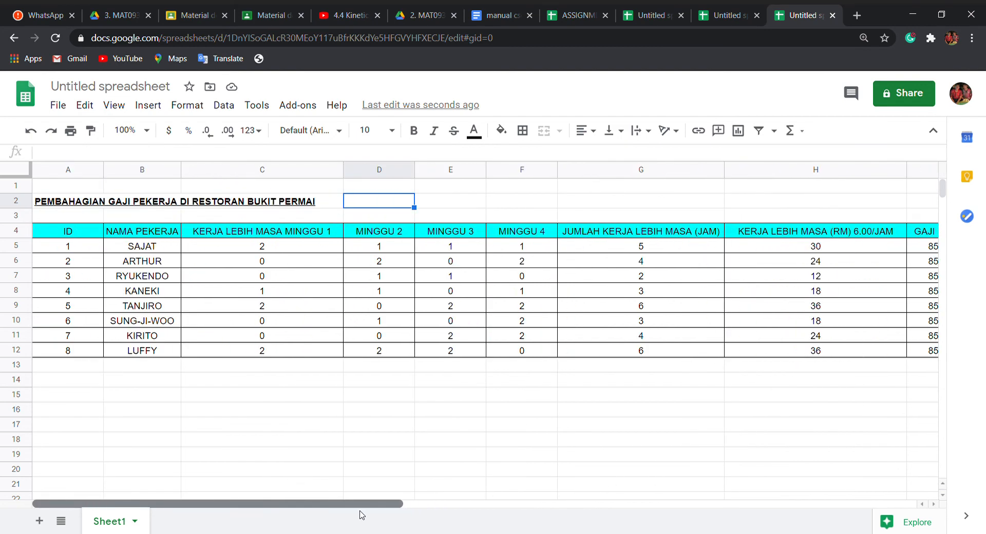
click(123, 248)
drag(122, 245, 536, 301)
scroll(129, 251, down, 1)
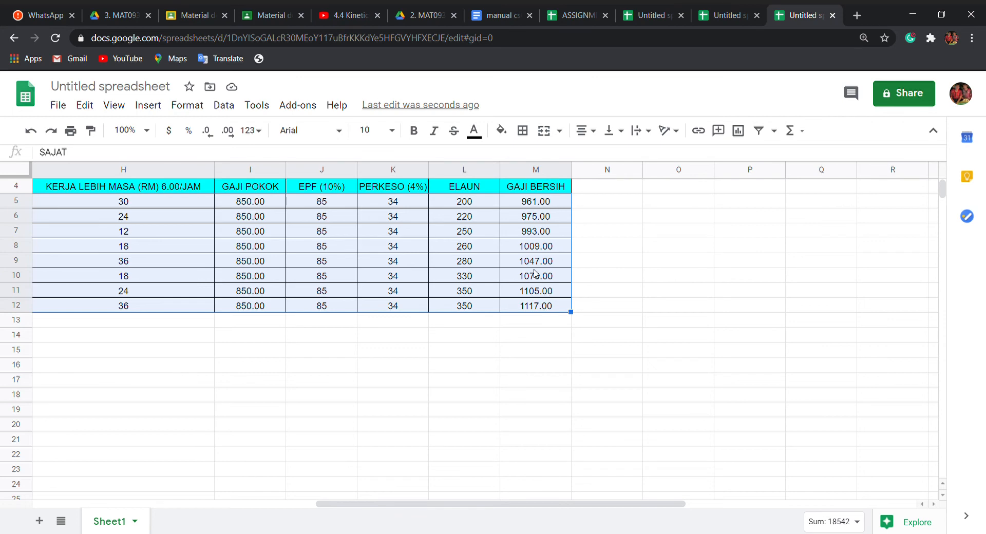
click(172, 105)
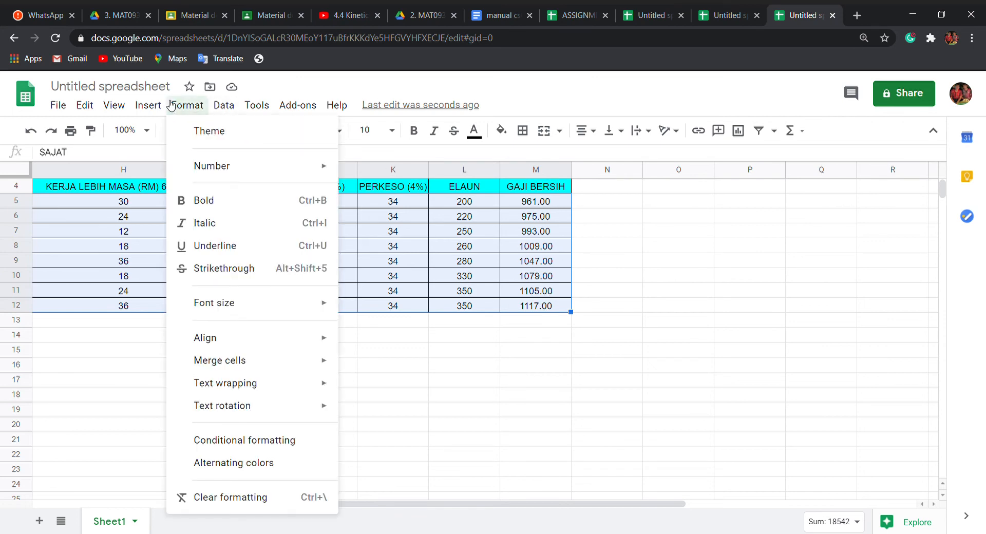
click(224, 105)
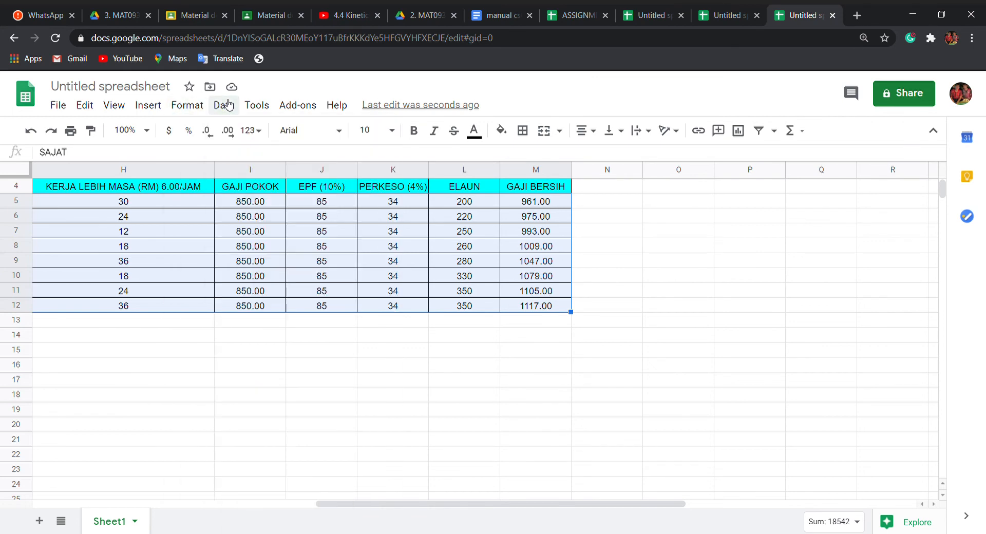
click(224, 105)
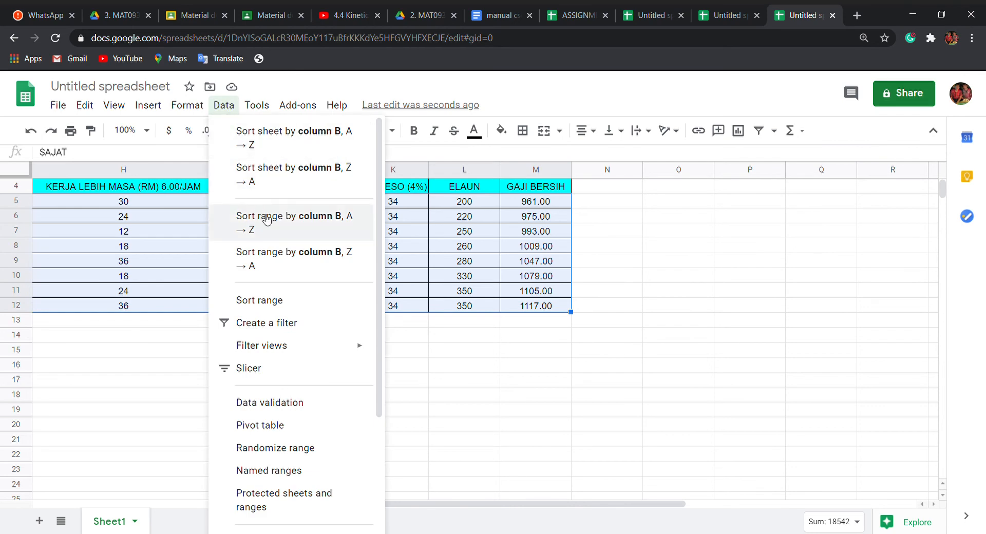
click(274, 300)
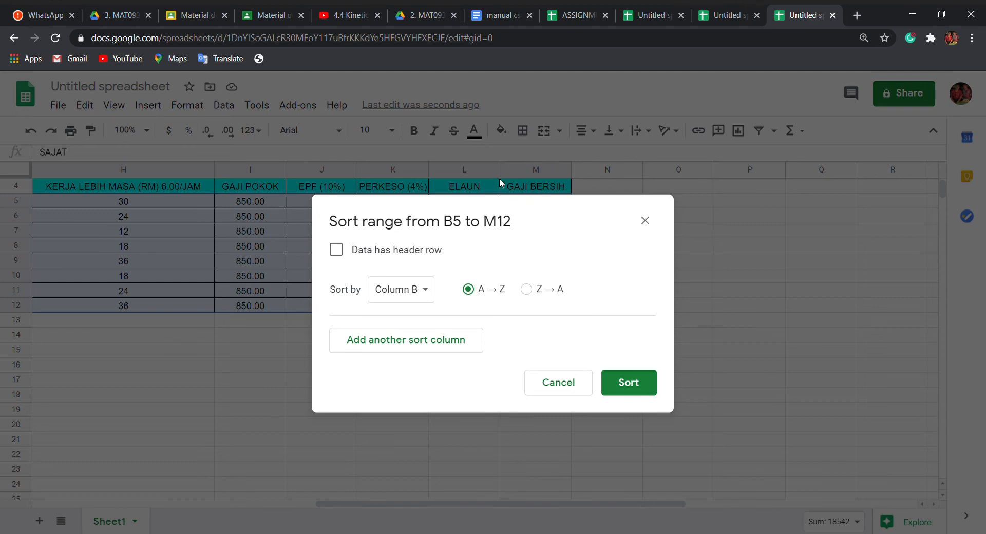
click(411, 289)
click(471, 276)
click(421, 286)
scroll(409, 375, down, 1)
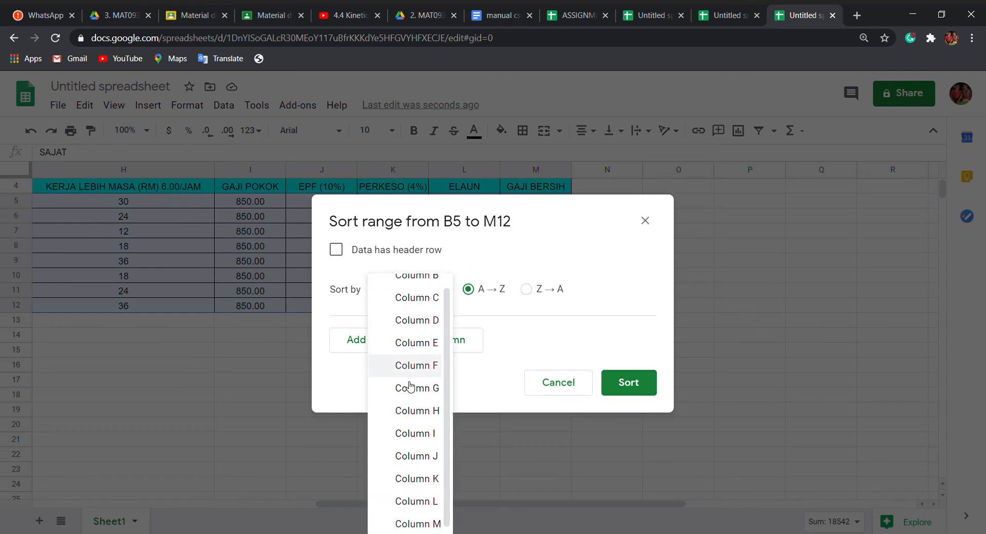
click(418, 519)
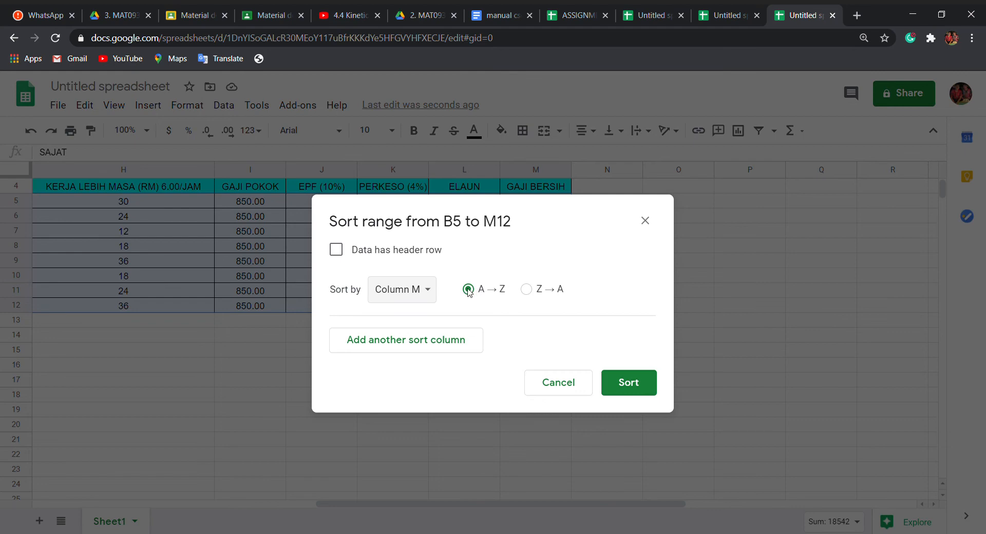
click(624, 389)
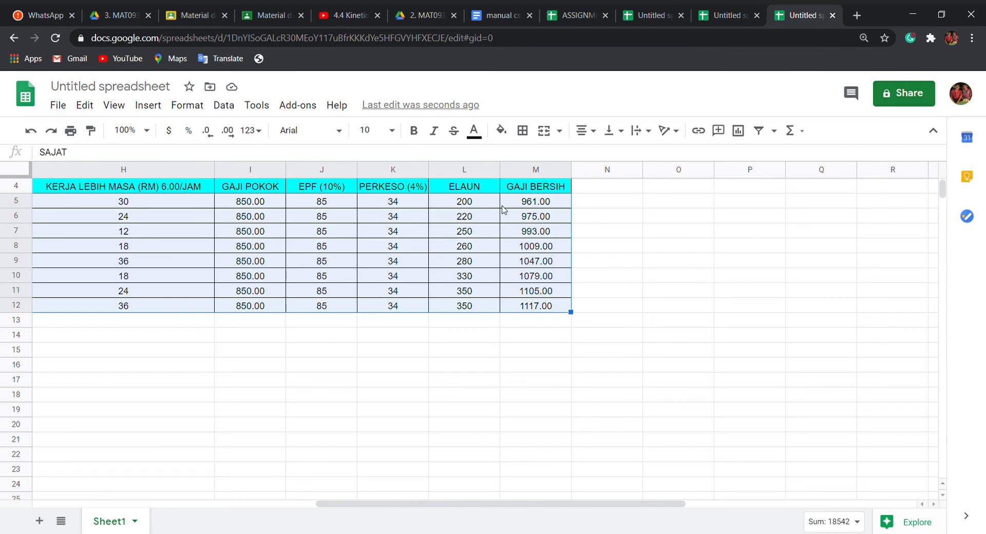
Check the sorted net pay column from M5 to M12 and the matching worker rows
click(583, 212)
click(552, 203)
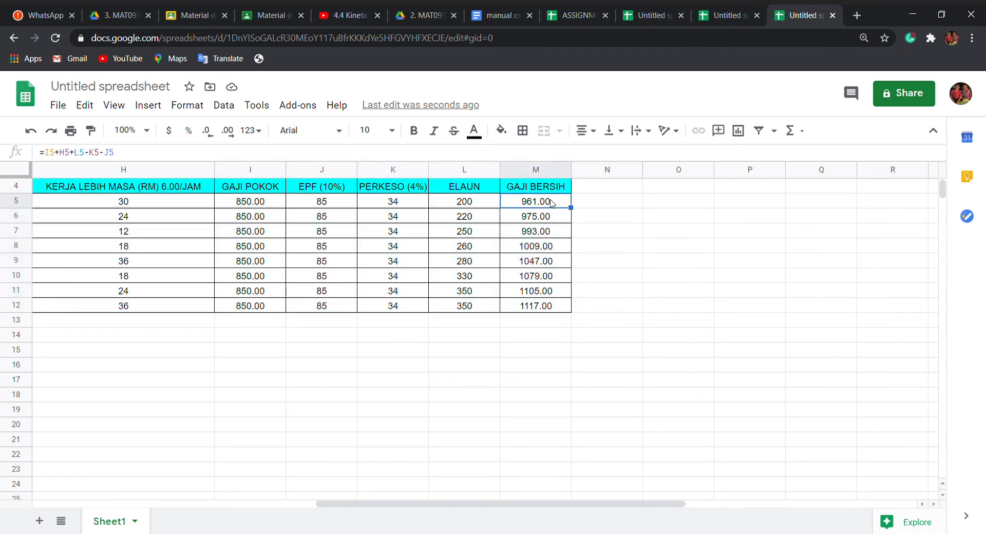
click(548, 311)
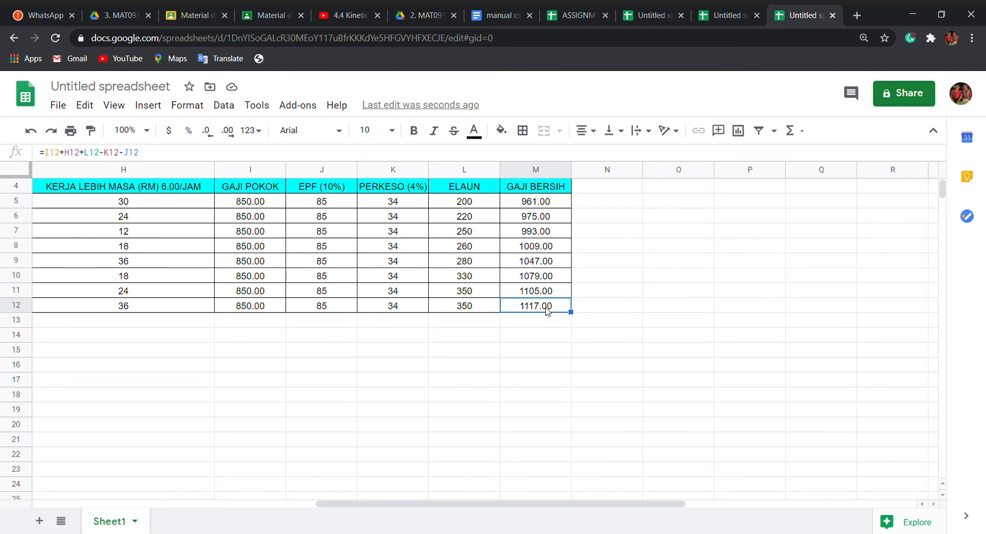
drag(507, 505, 242, 506)
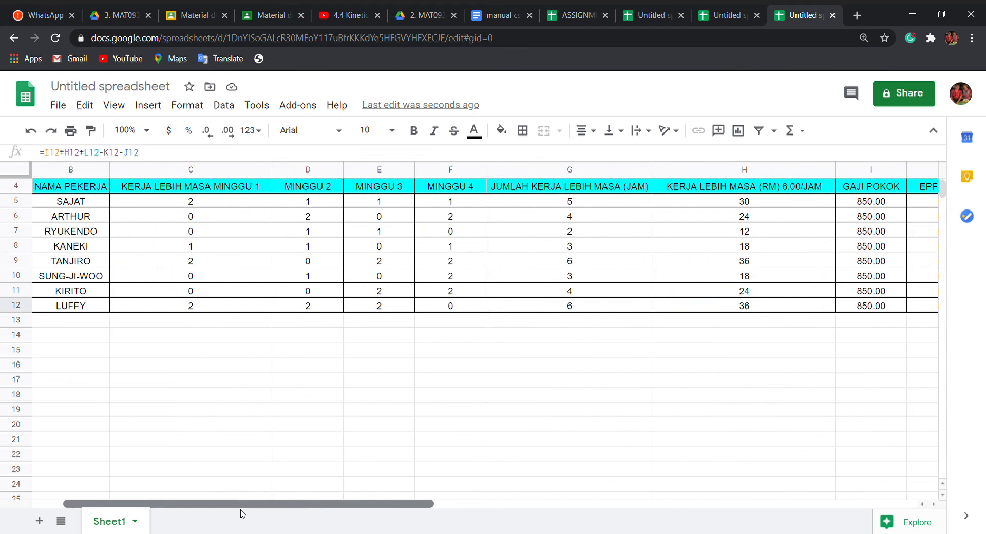
Add a new blank sheet to the payroll spreadsheet
scroll(350, 424, up, 2)
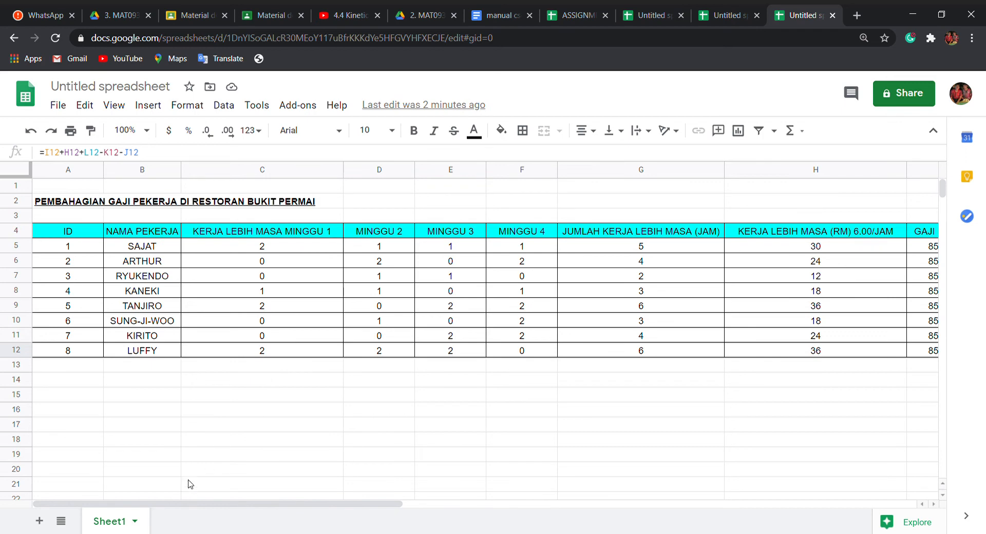
click(49, 523)
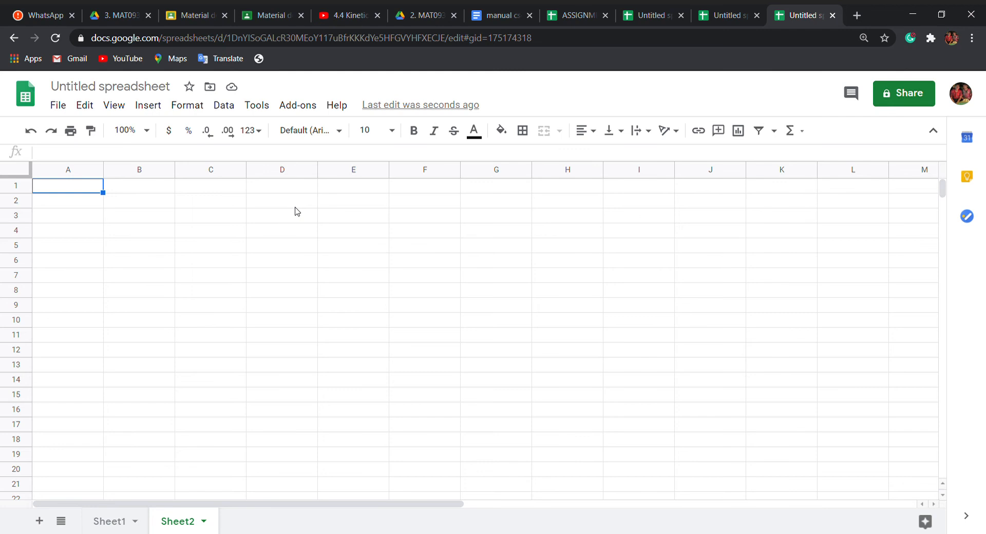
Switch to the spreadsheet with the Kota Bharu restaurant comparison and go to the satisfied-customers table on its Sheet2
click(679, 9)
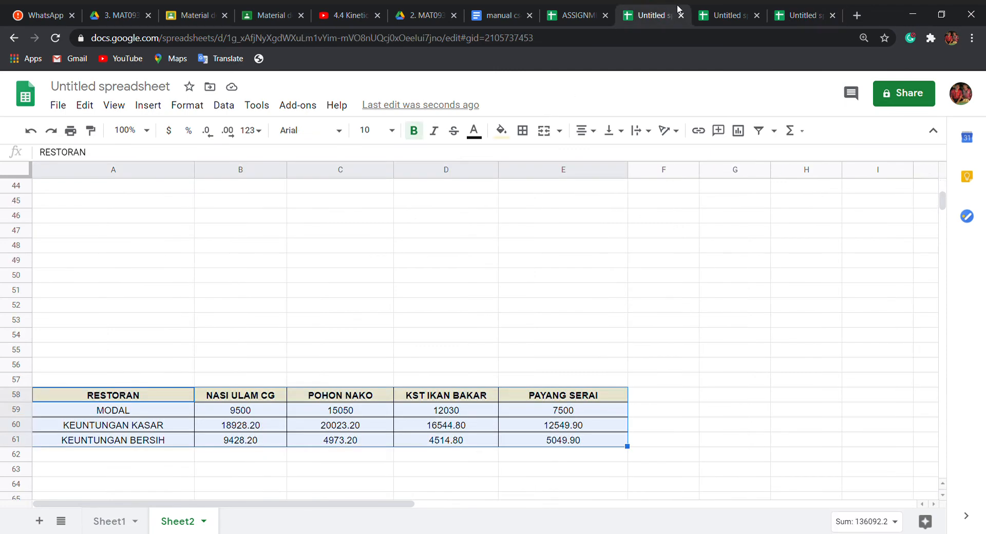
click(708, 9)
click(650, 8)
click(702, 10)
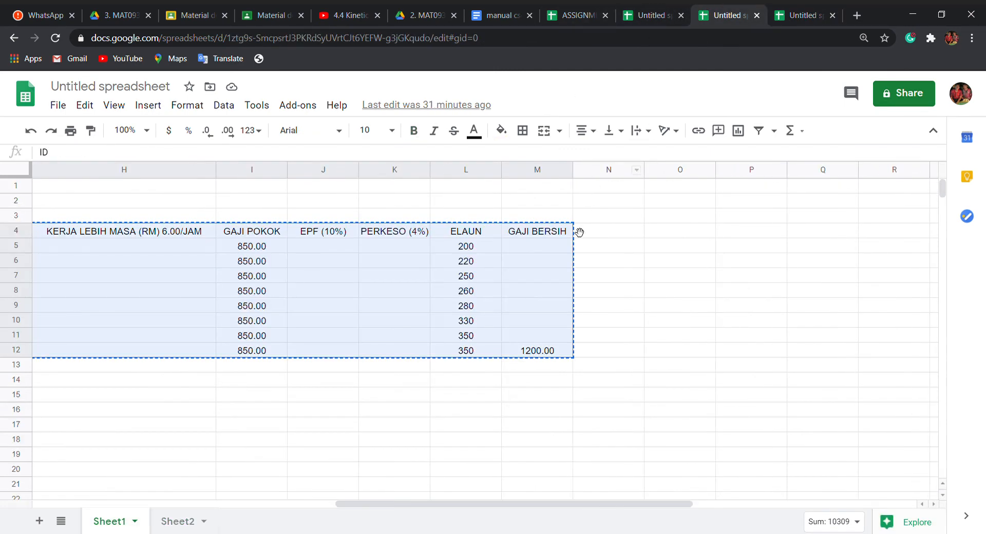
click(180, 521)
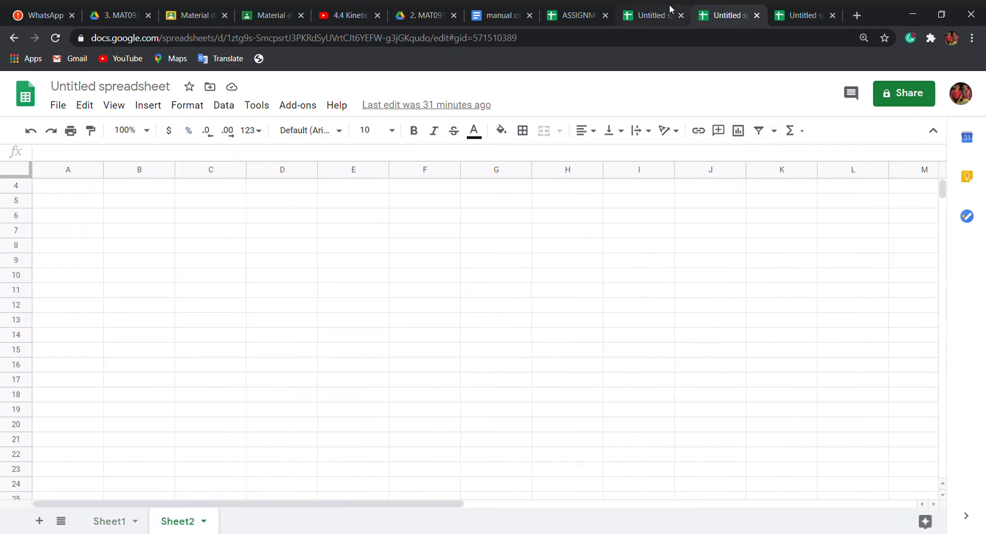
click(647, 13)
scroll(392, 335, up, 10)
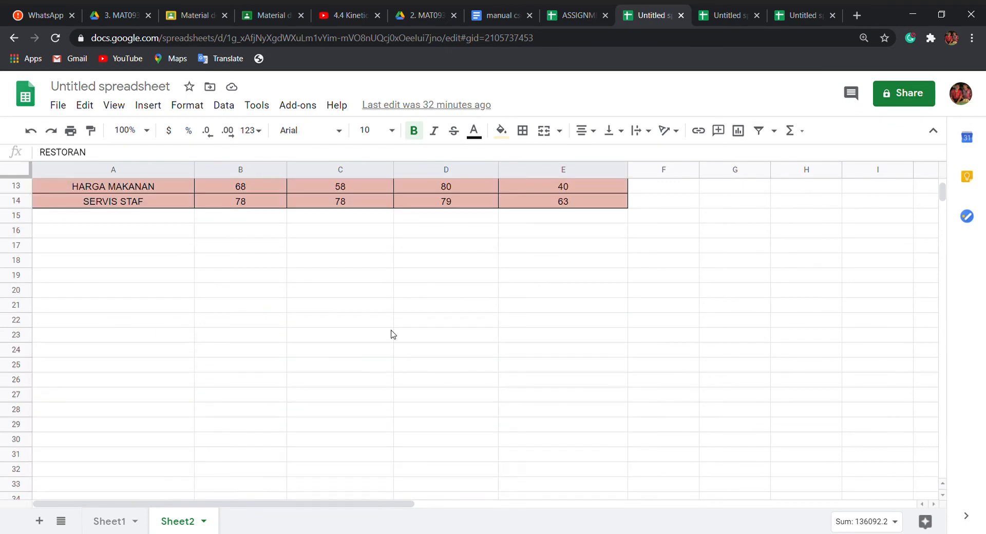
scroll(392, 335, up, 4)
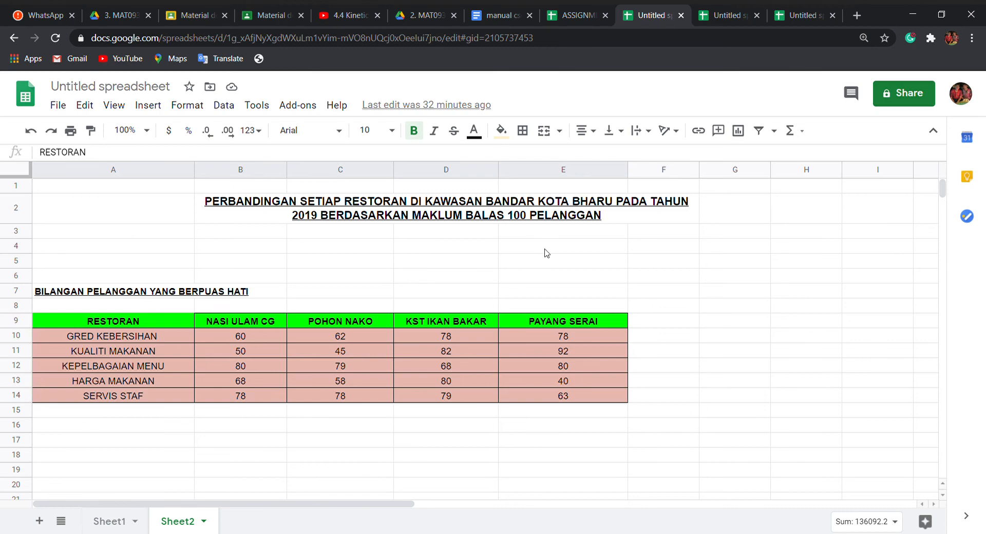
Clear the broken formula in cell B39, the NASI ULAM CG cleanliness entry of the dissatisfied-customers table
scroll(596, 281, down, 2)
scroll(596, 282, up, 2)
scroll(240, 341, down, 10)
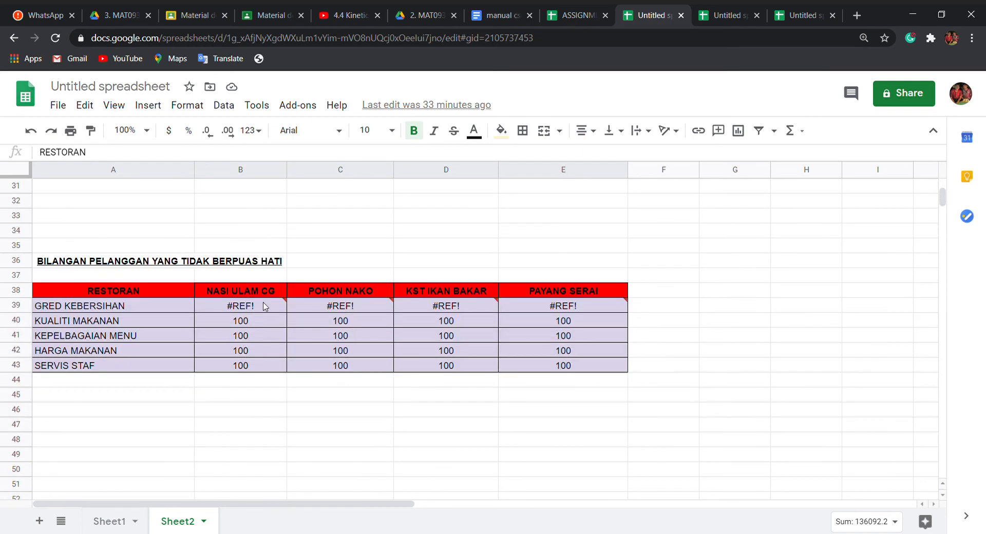
click(272, 307)
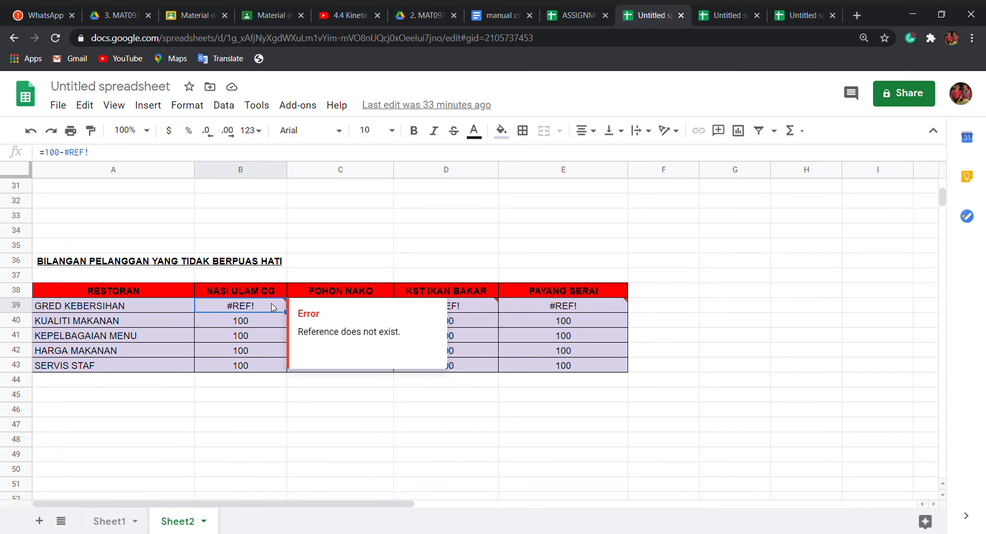
key(Delete)
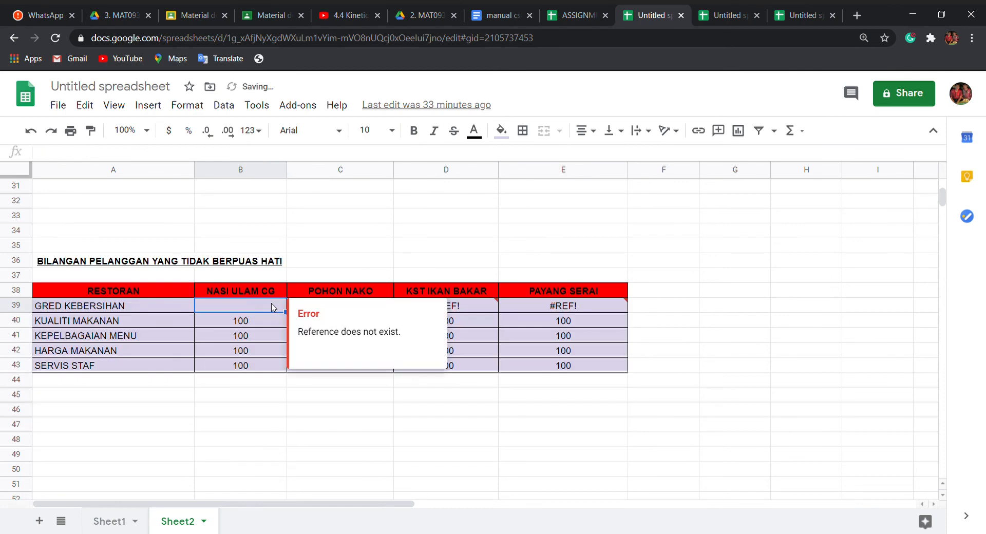
Insert a column chart from the satisfied-customers table in A9:E14, including its header row
scroll(273, 307, up, 10)
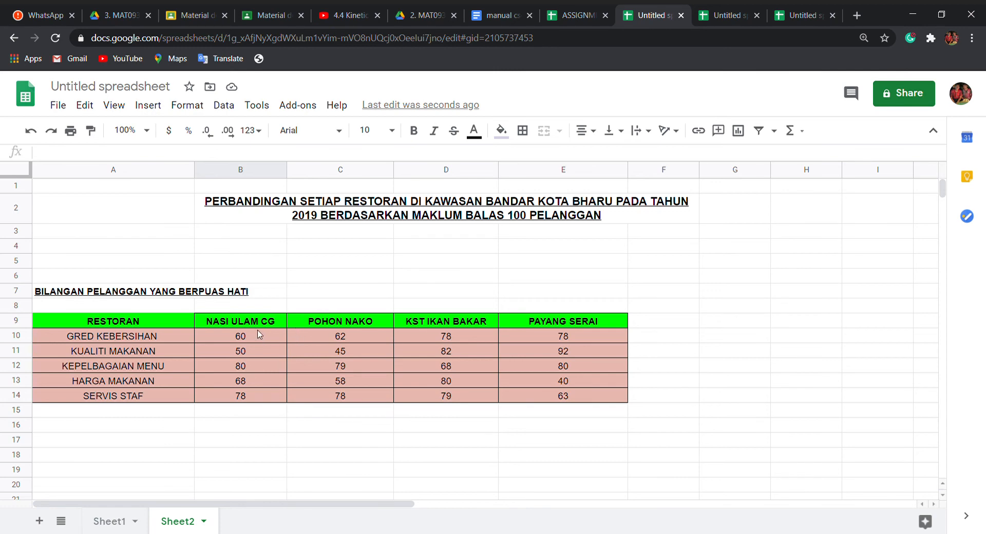
click(156, 322)
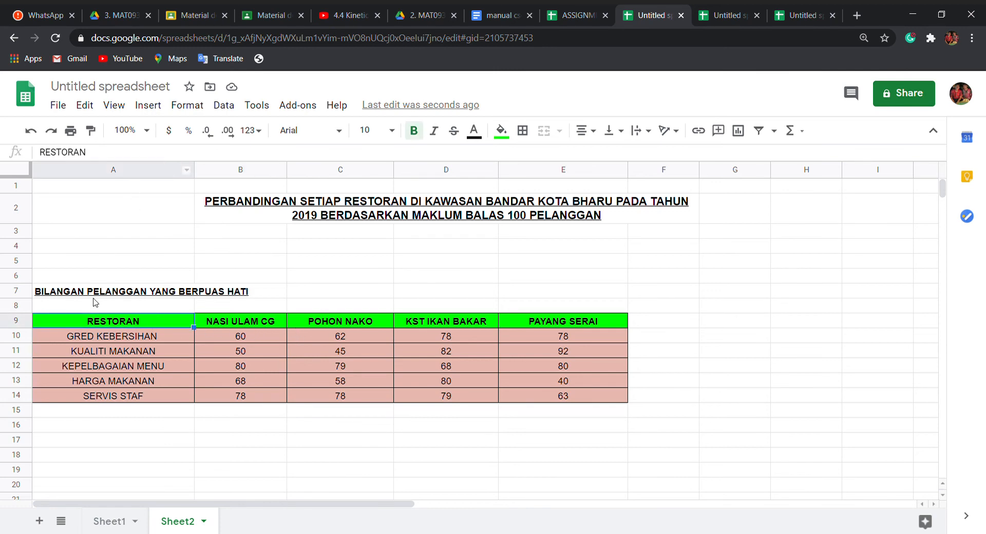
drag(85, 322, 584, 392)
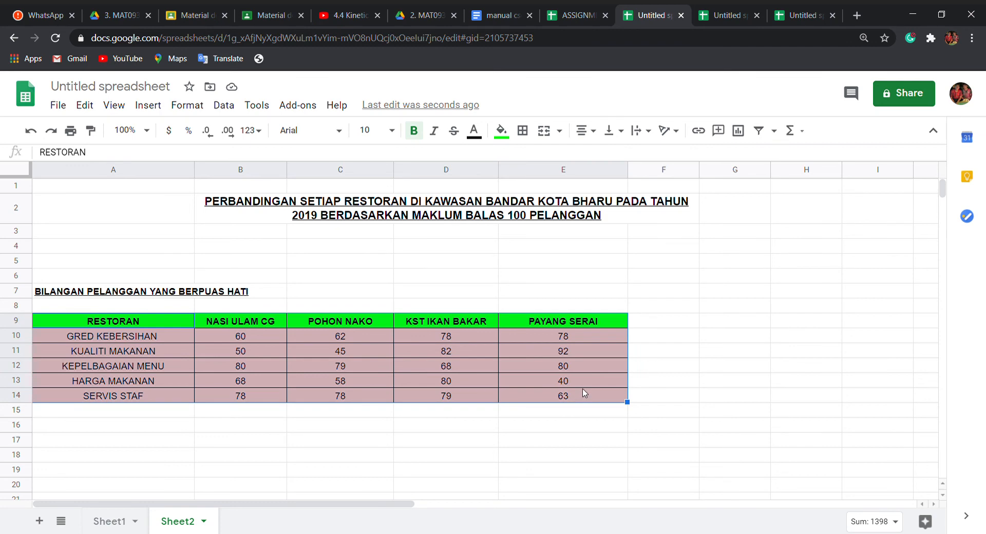
click(740, 131)
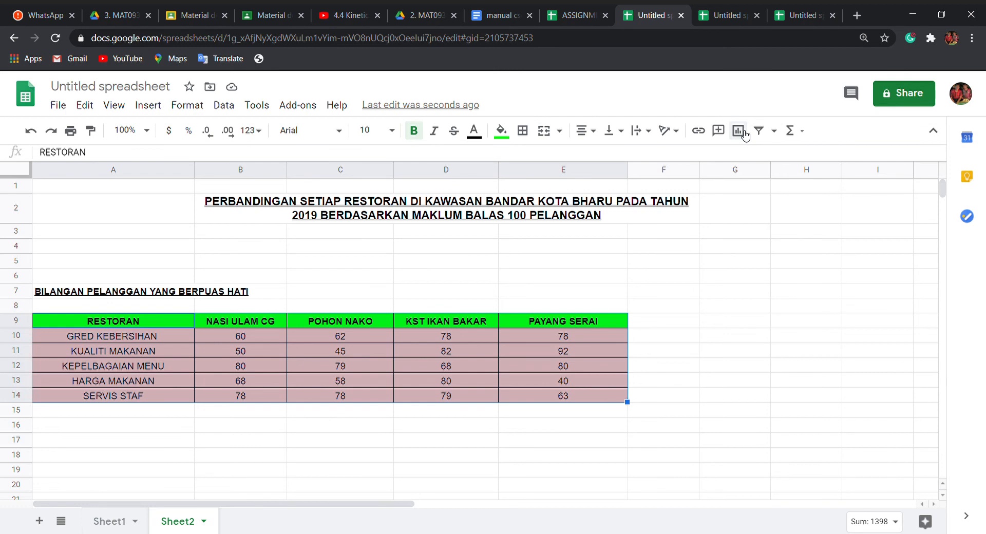
click(744, 133)
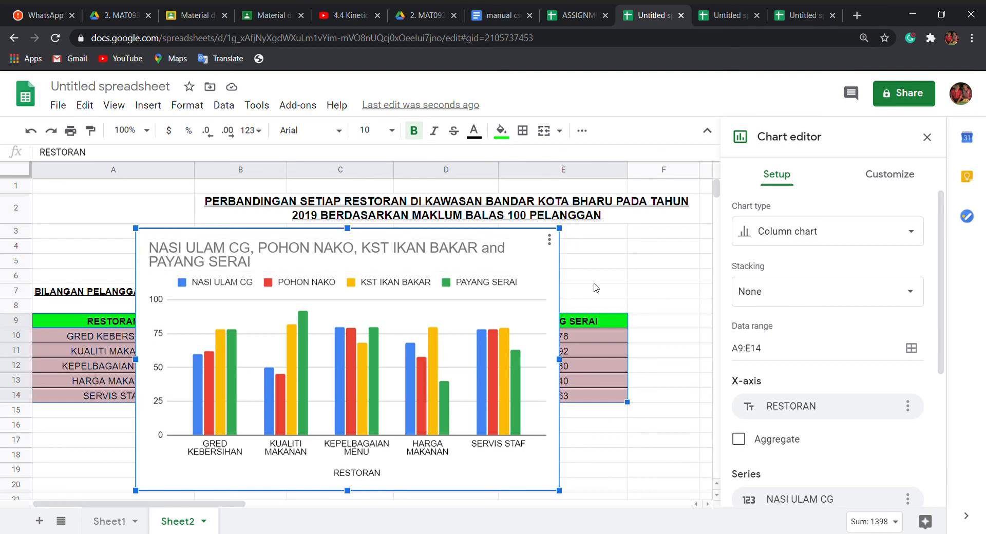
Give the chart a cyan background and display its columns in 3D
click(891, 177)
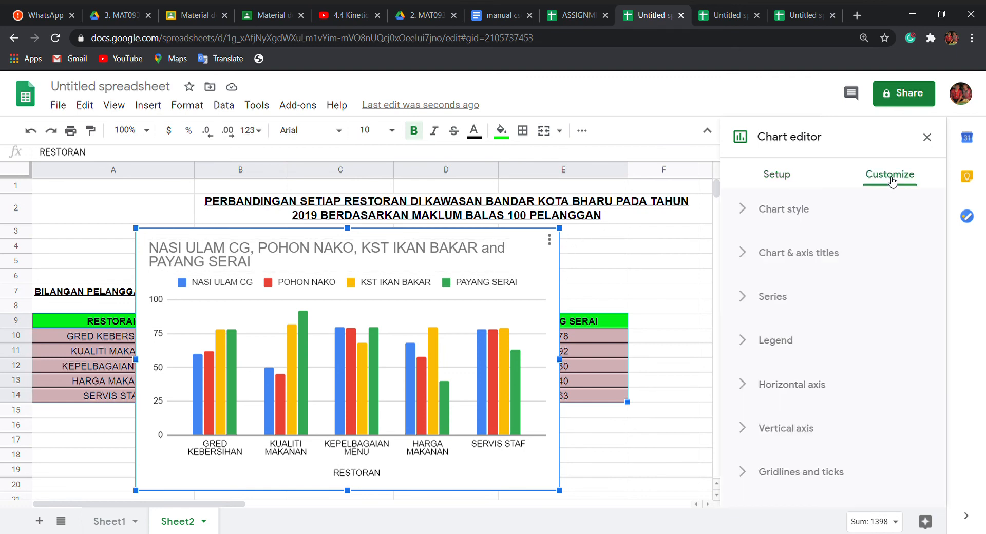
click(830, 209)
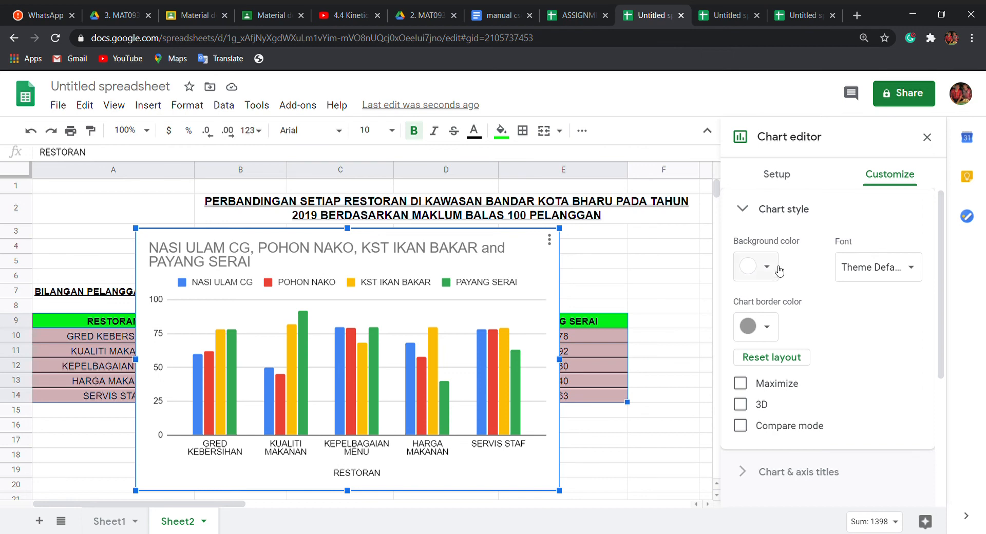
click(772, 272)
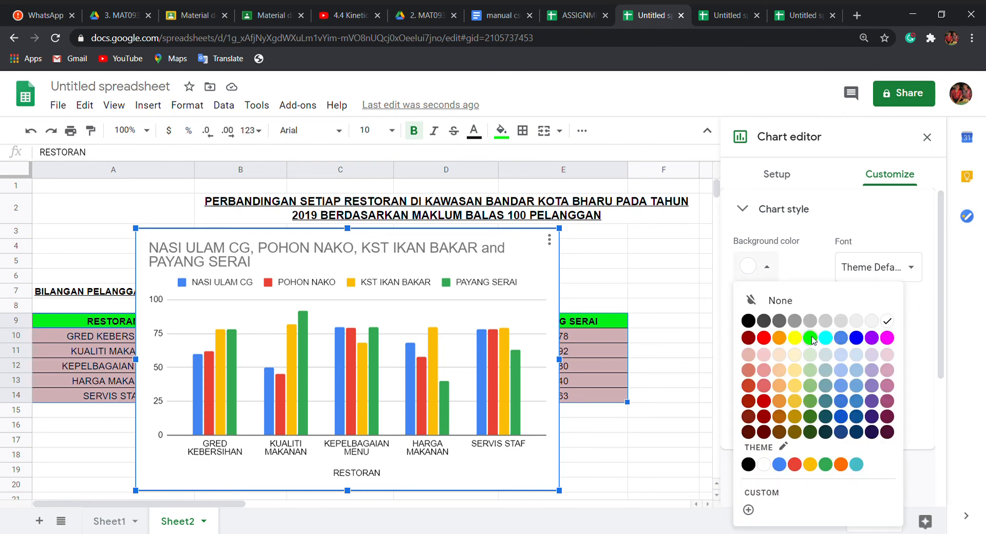
click(812, 338)
click(760, 267)
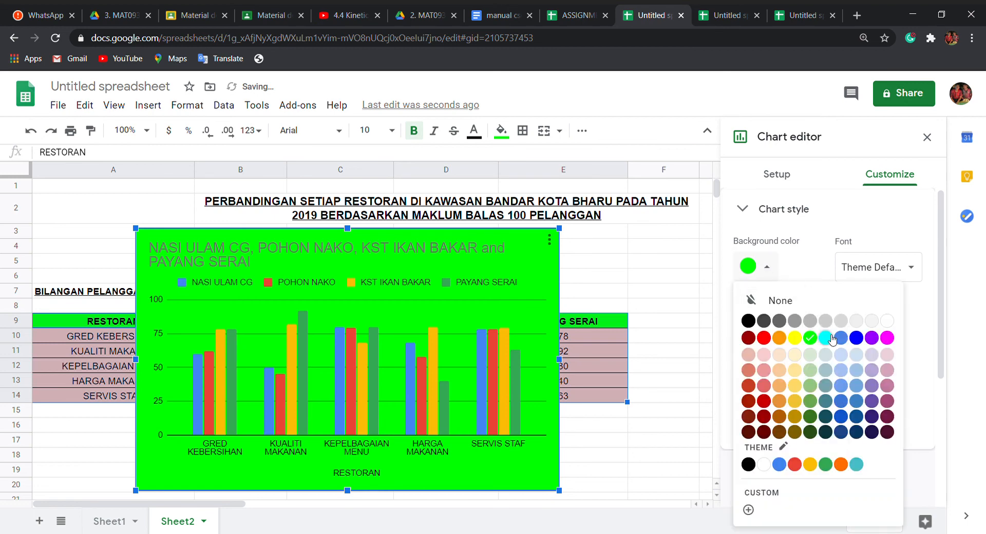
click(831, 340)
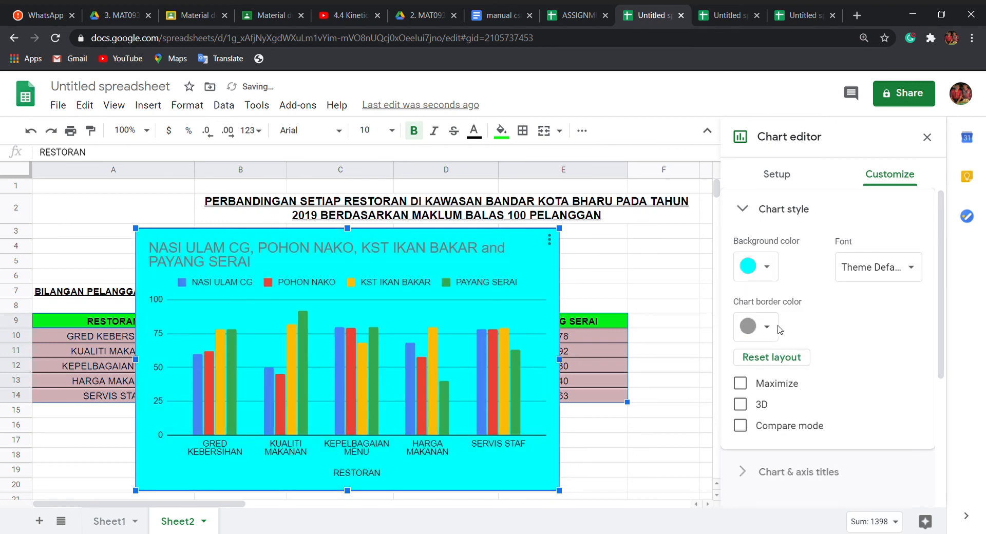
click(750, 407)
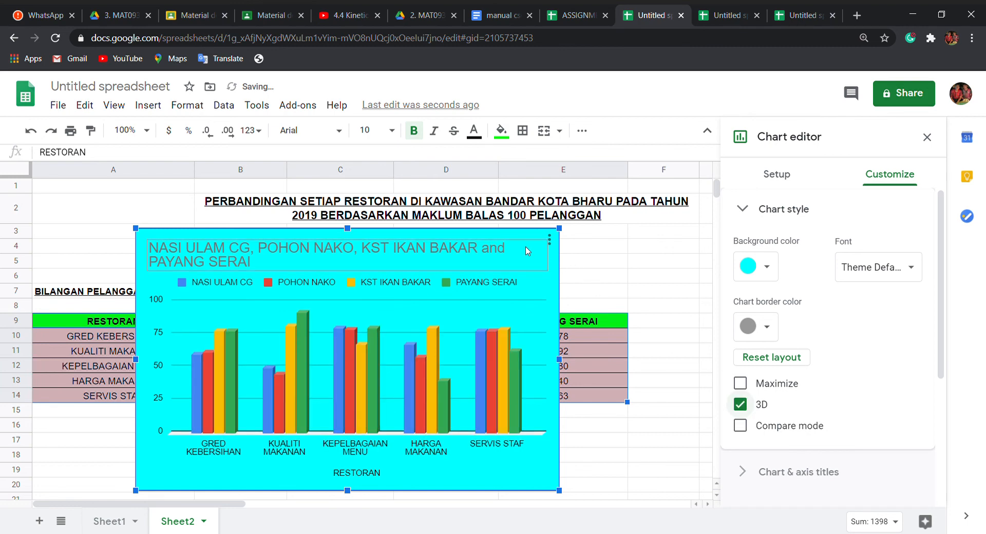
Replace the chart title with "BILANGAN PELANGGAN YANG BERPUAS HATI"
click(504, 255)
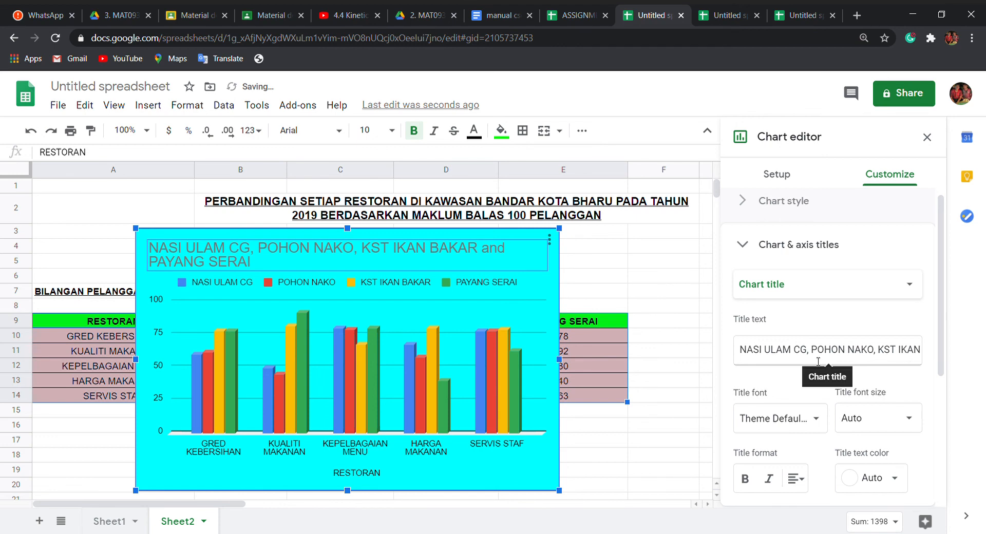
drag(740, 356, 934, 359)
key(BackSpace)
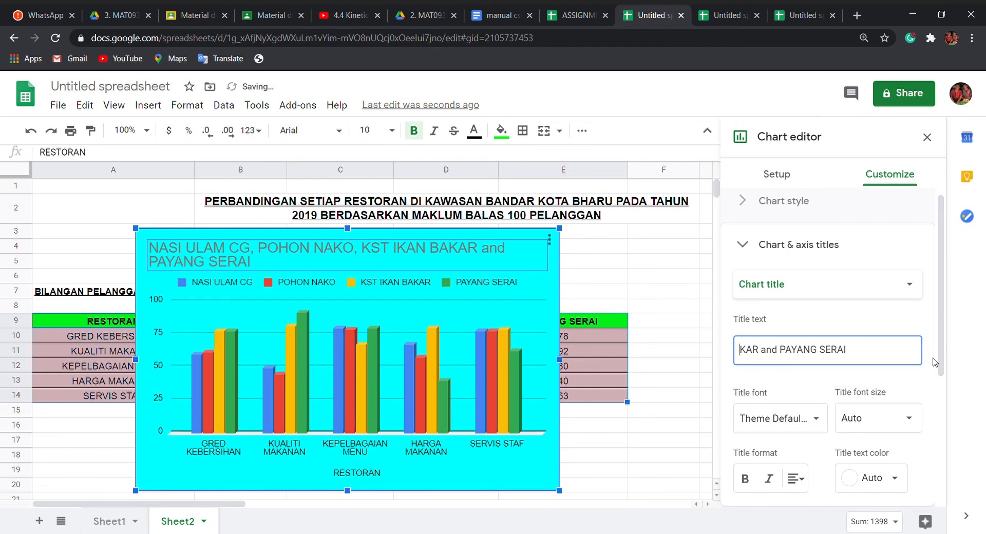
drag(870, 352, 575, 402)
key(BackSpace)
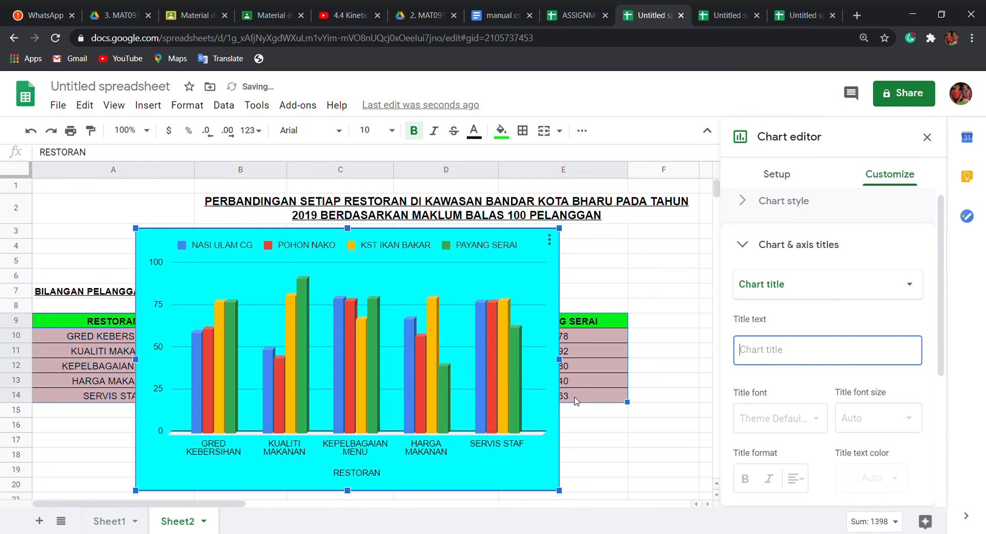
text(B)
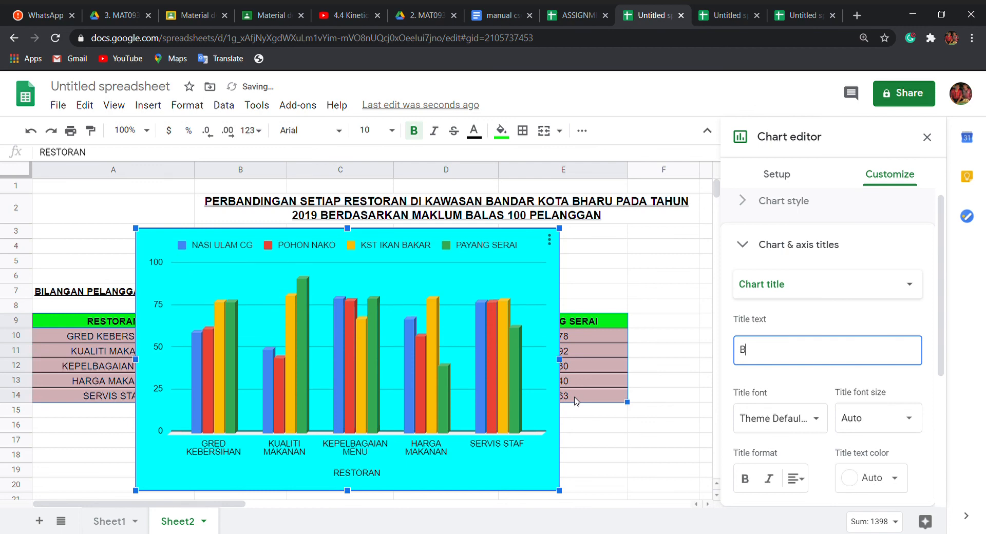
text(ILANGAN PELANGGAN YAN)
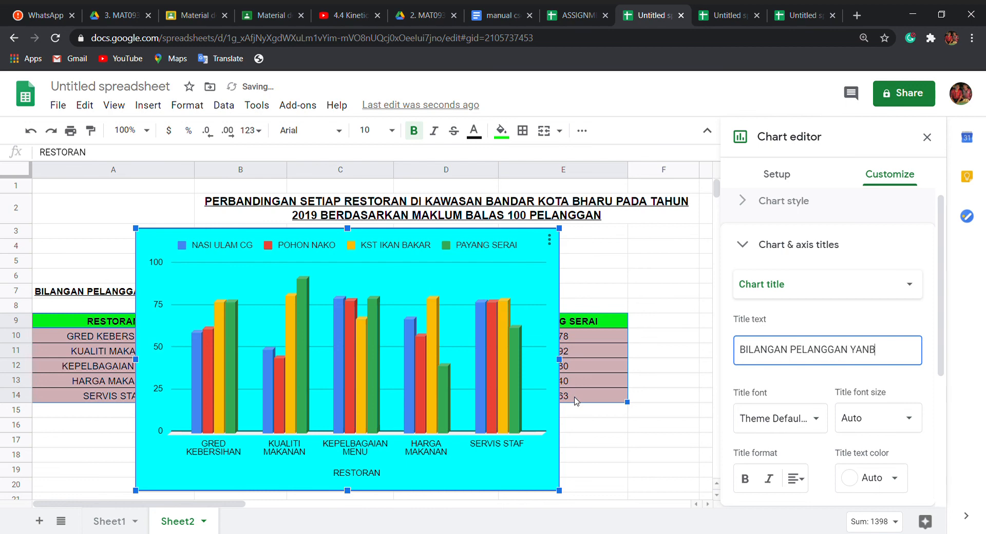
text(B)
key(BackSpace)
text(G BERPU)
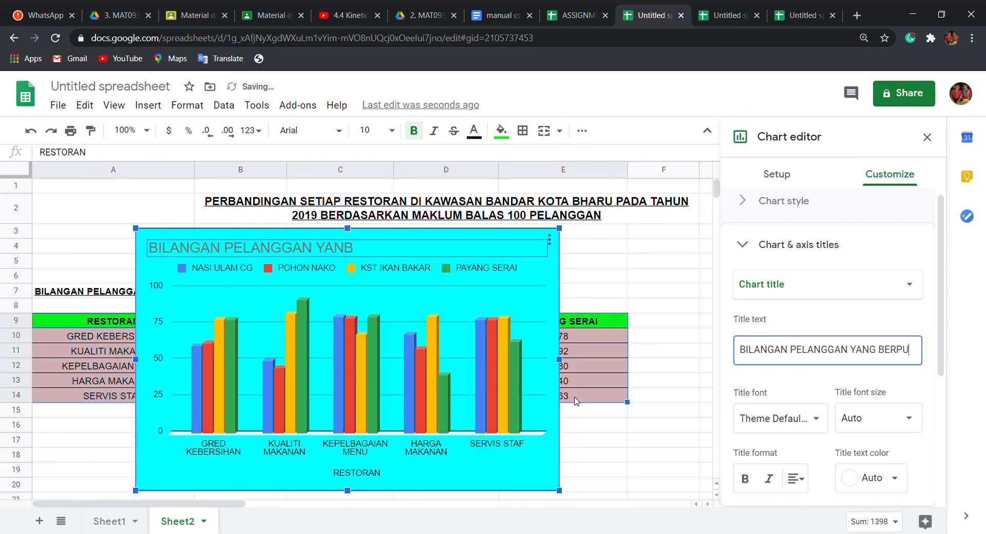
text(AS HATI)
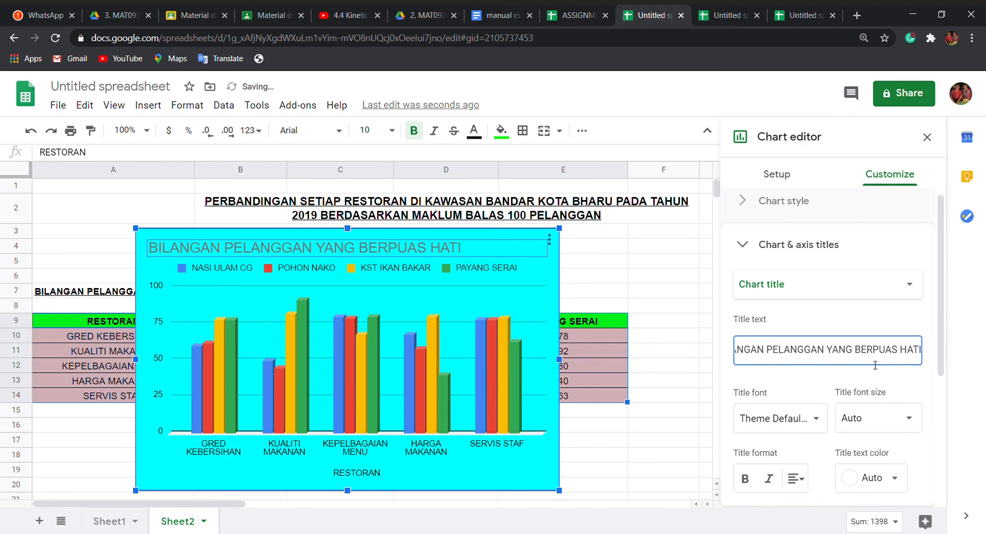
Format the chart title as bold black text at size 18 in the Wide font
scroll(869, 378, down, 1)
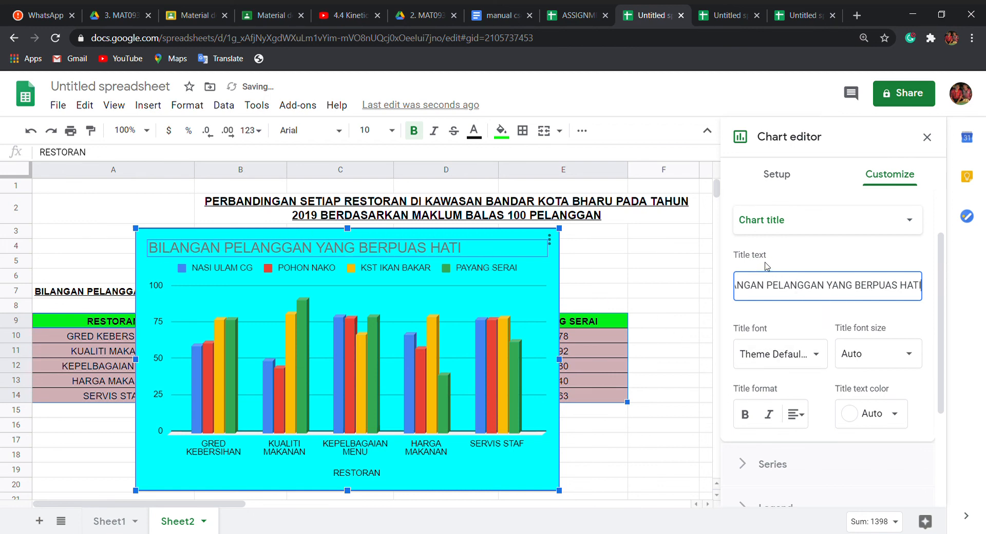
click(747, 419)
click(892, 414)
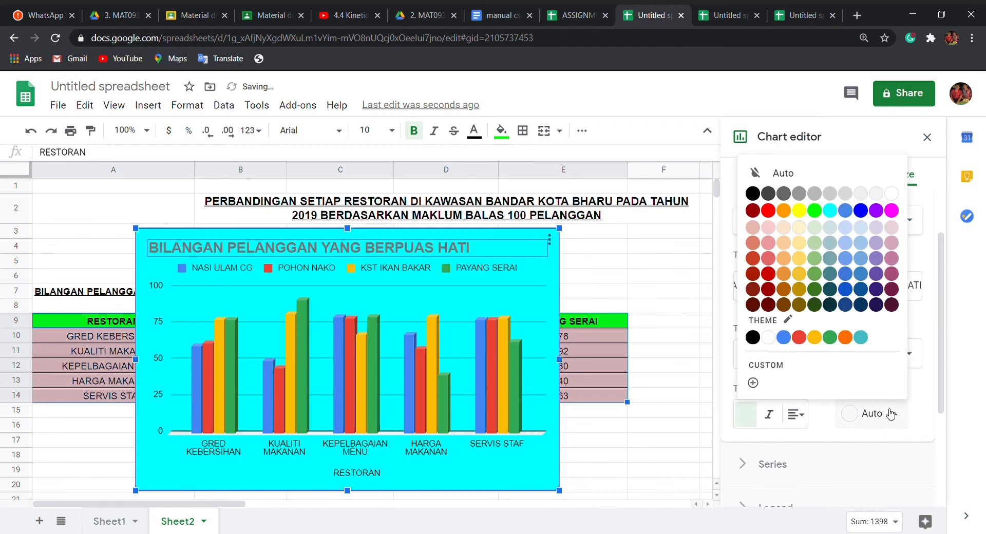
click(758, 194)
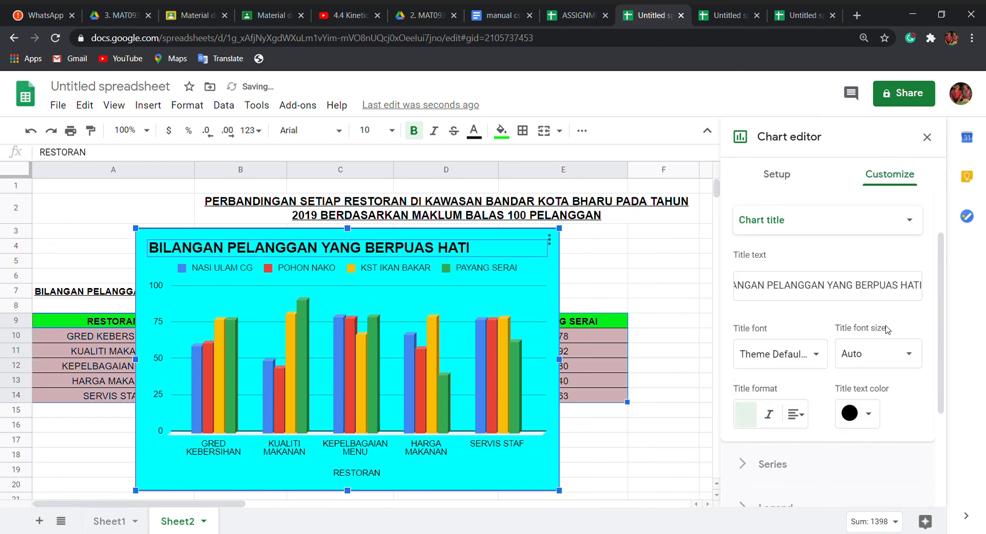
click(900, 360)
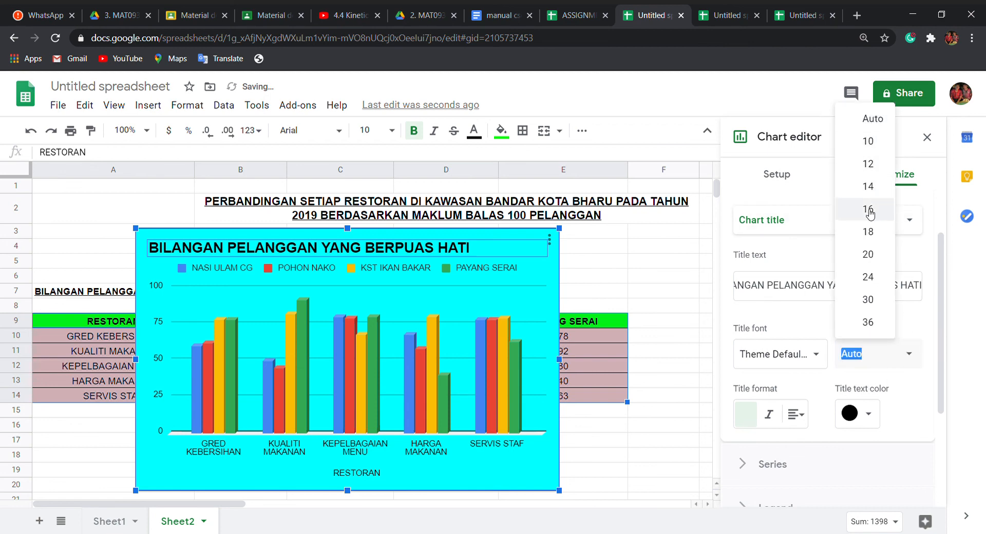
click(871, 231)
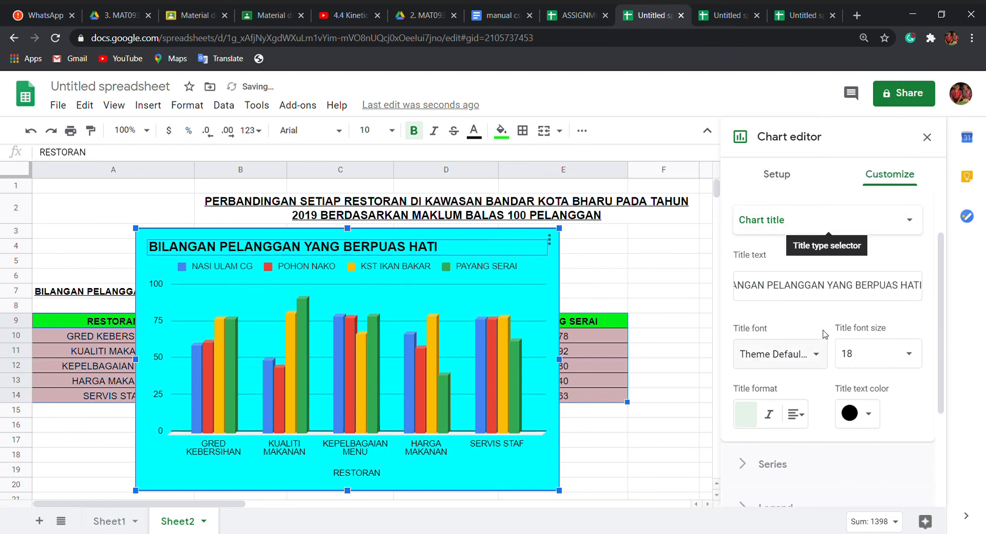
click(809, 353)
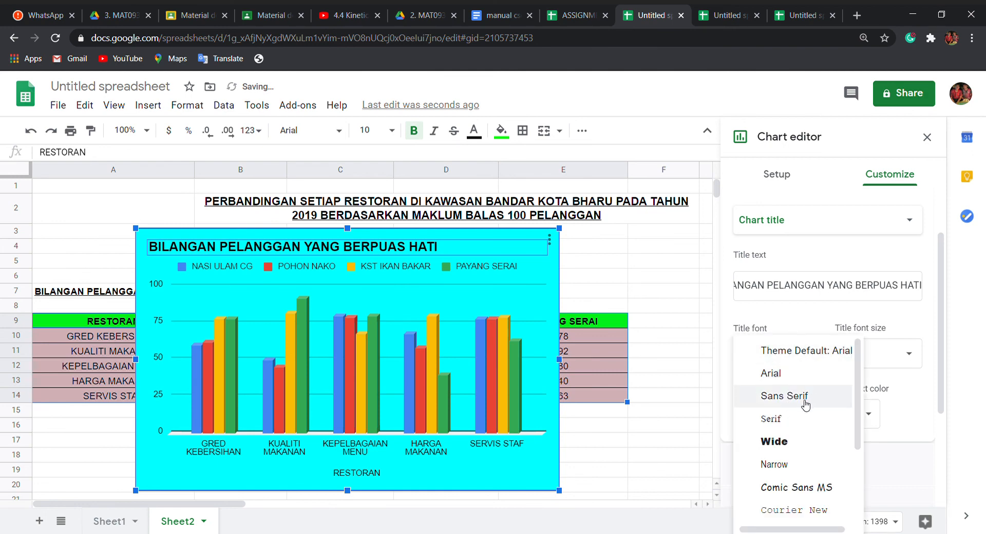
click(804, 442)
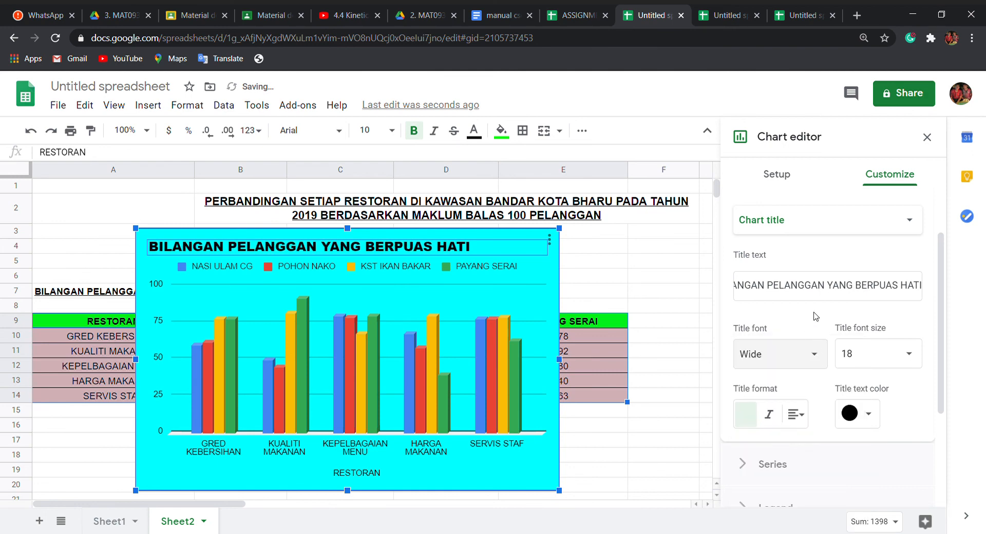
Move the cyan column chart directly below the satisfied-customers table, along column A, and close the chart editor
scroll(815, 315, up, 2)
click(793, 175)
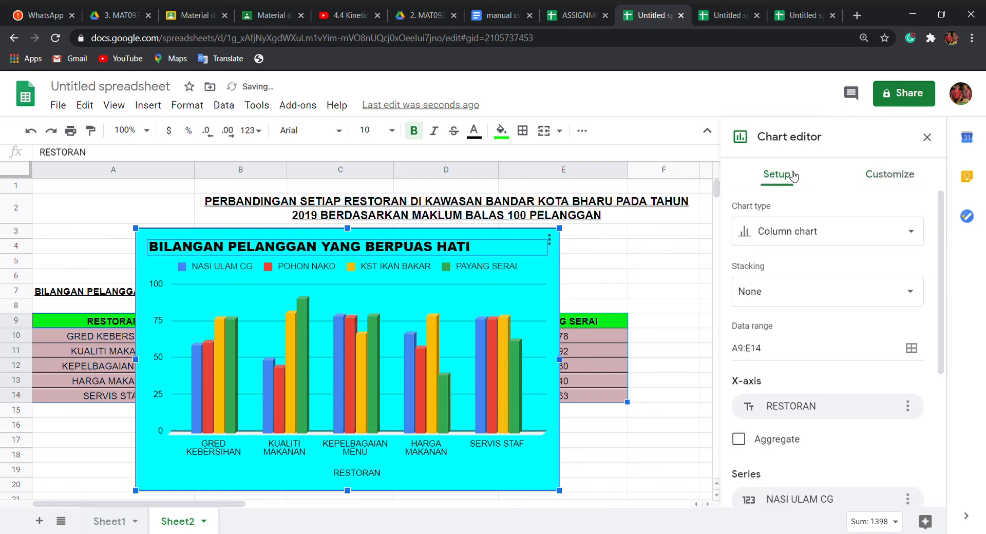
drag(504, 239, 403, 358)
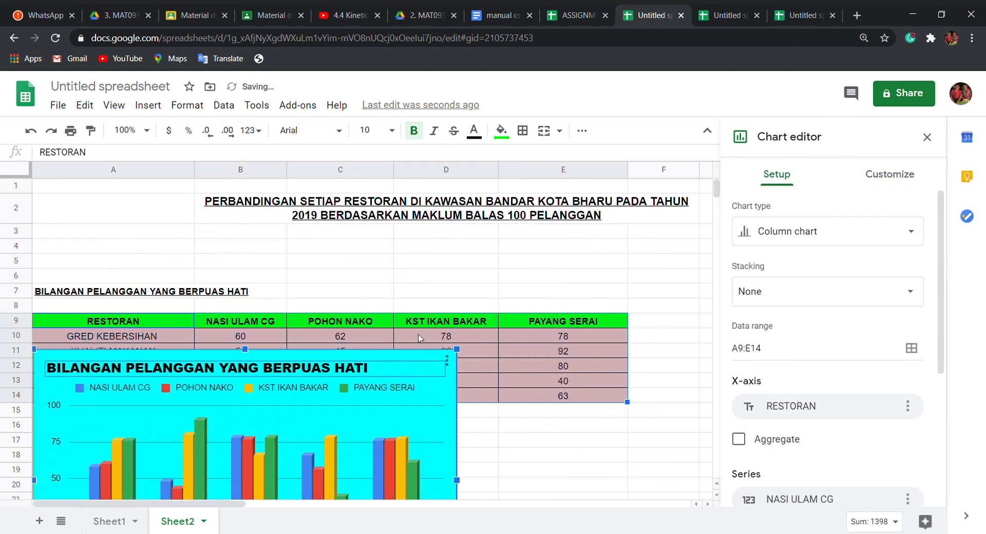
scroll(497, 279, down, 3)
drag(425, 221, 423, 290)
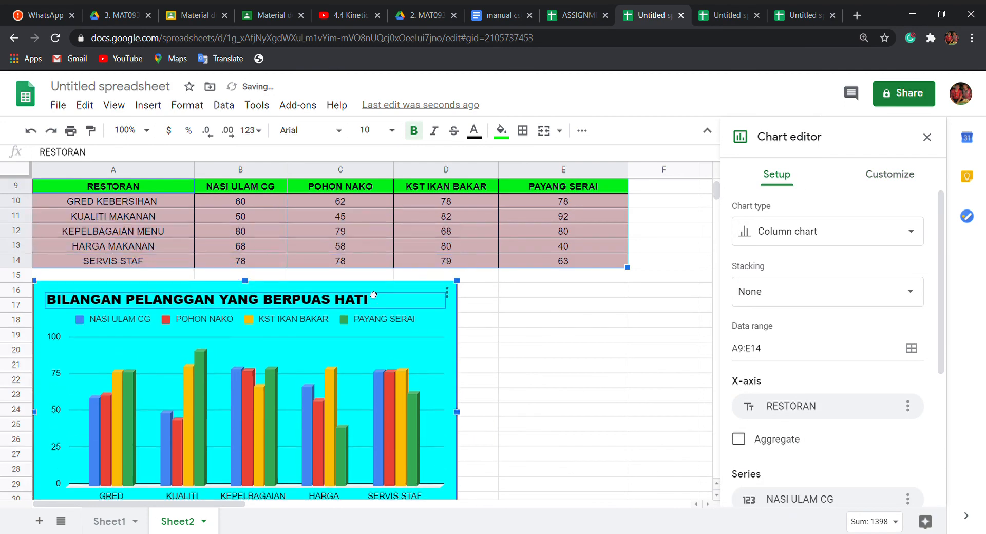
scroll(452, 286, up, 1)
scroll(453, 286, up, 1)
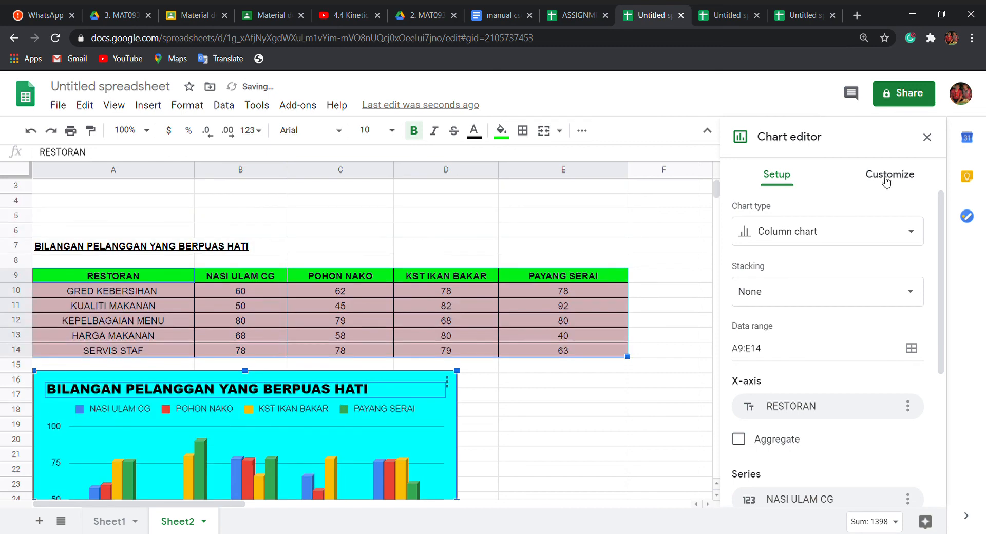
click(927, 137)
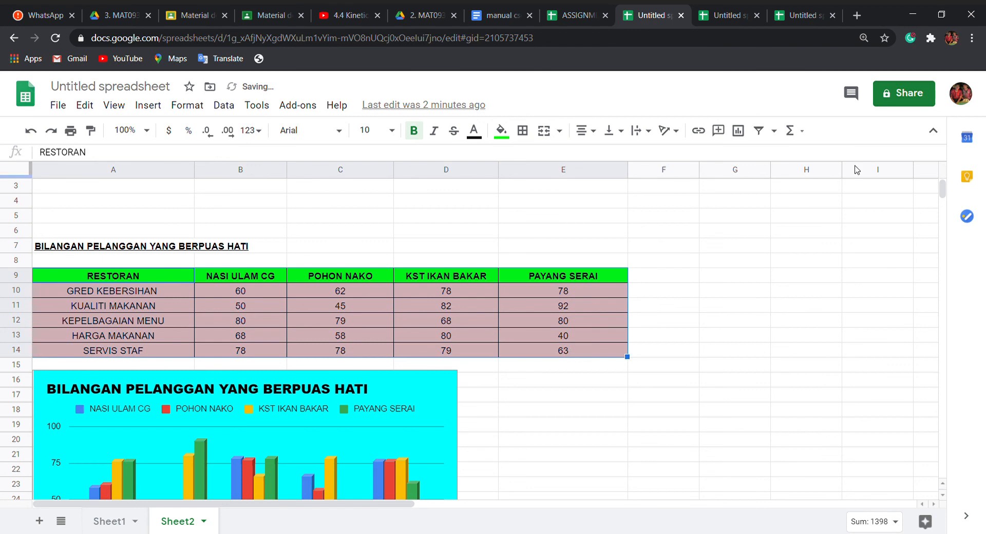
Insert a second chart from the satisfied-customers table in A9:E14 and make it a 3D pie chart
click(737, 132)
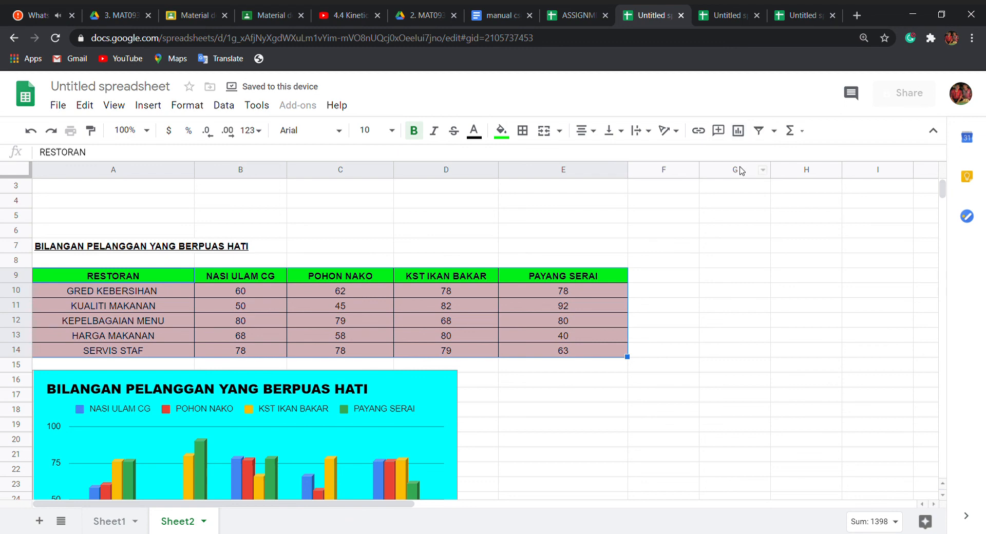
click(737, 132)
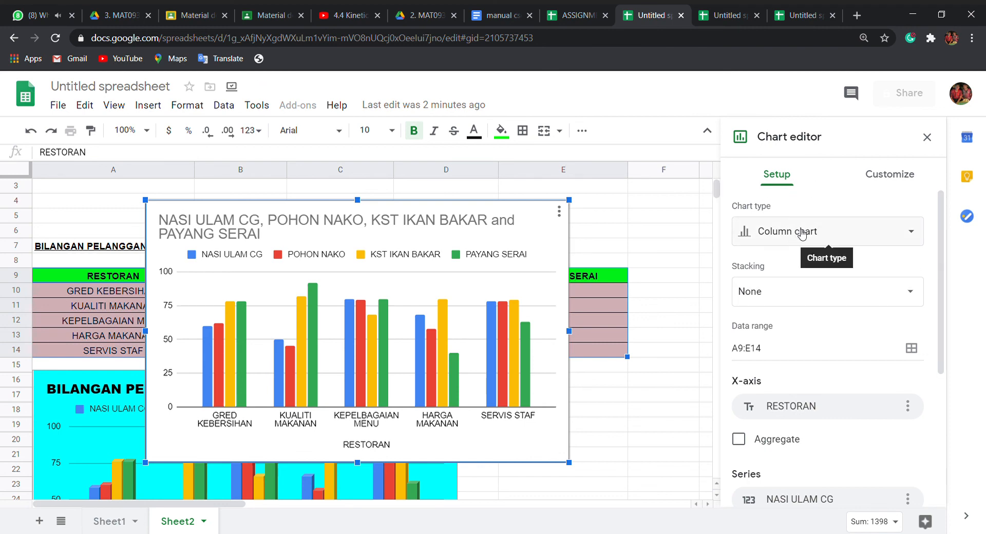
click(829, 232)
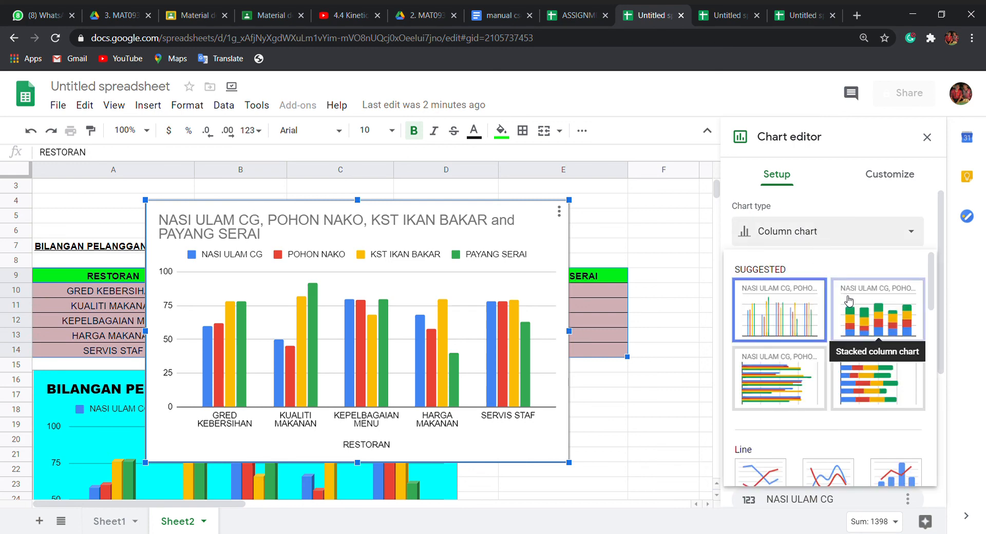
scroll(849, 302, down, 3)
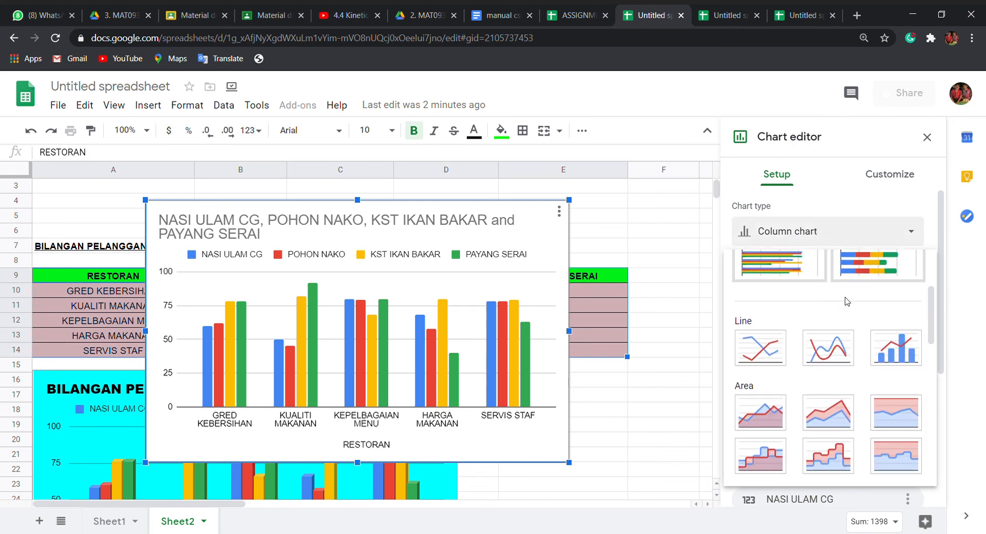
scroll(847, 302, down, 7)
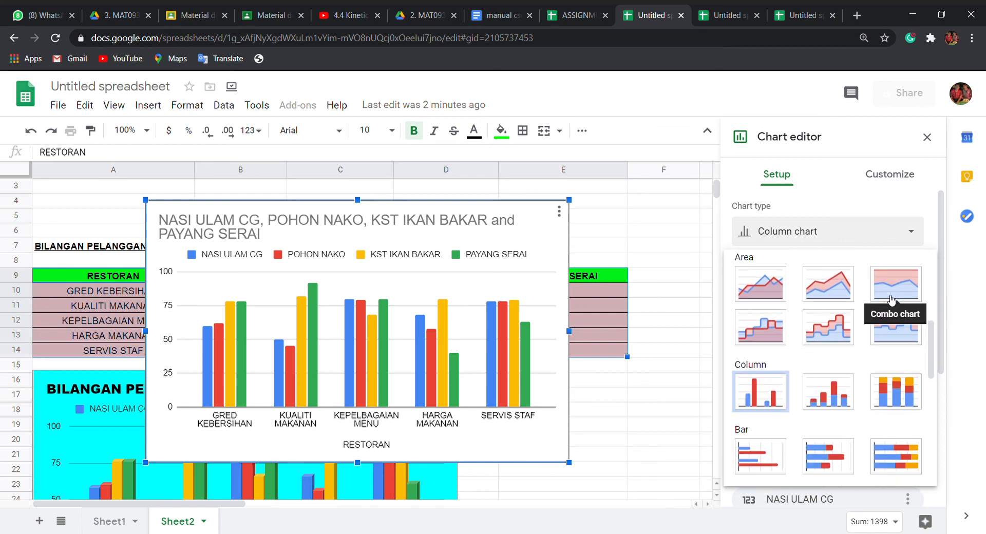
click(896, 327)
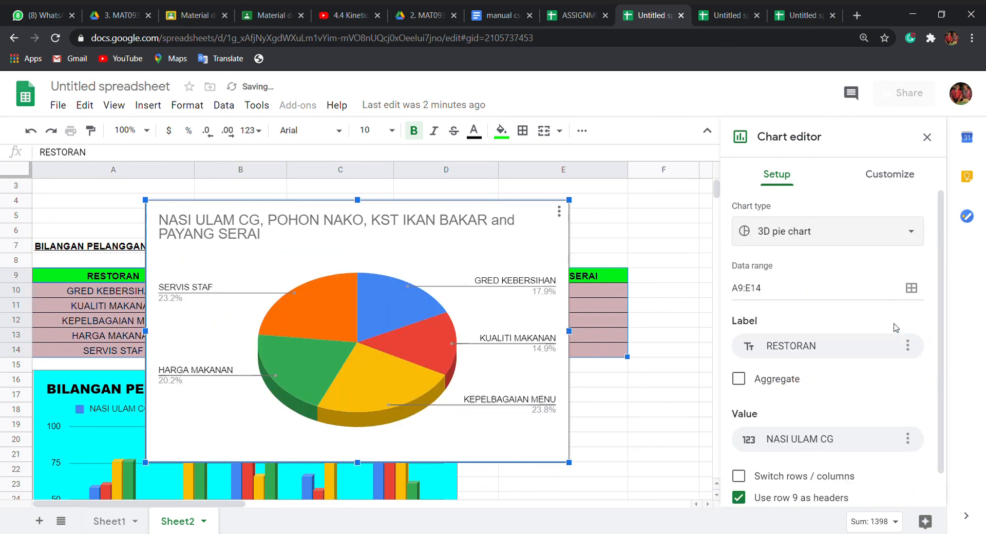
Change the second chart to a smooth line chart and place it beside the cyan column chart
click(909, 234)
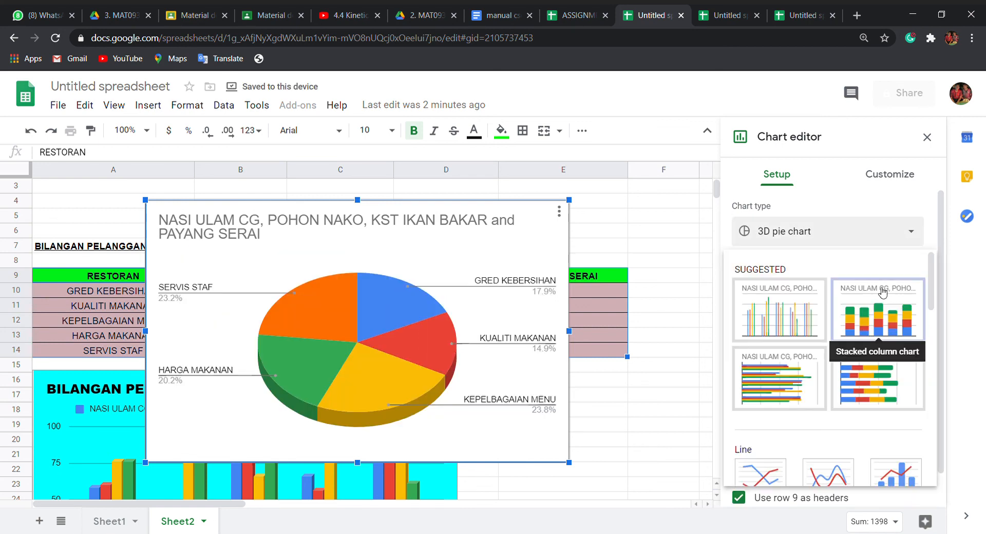
scroll(872, 323, down, 4)
click(829, 293)
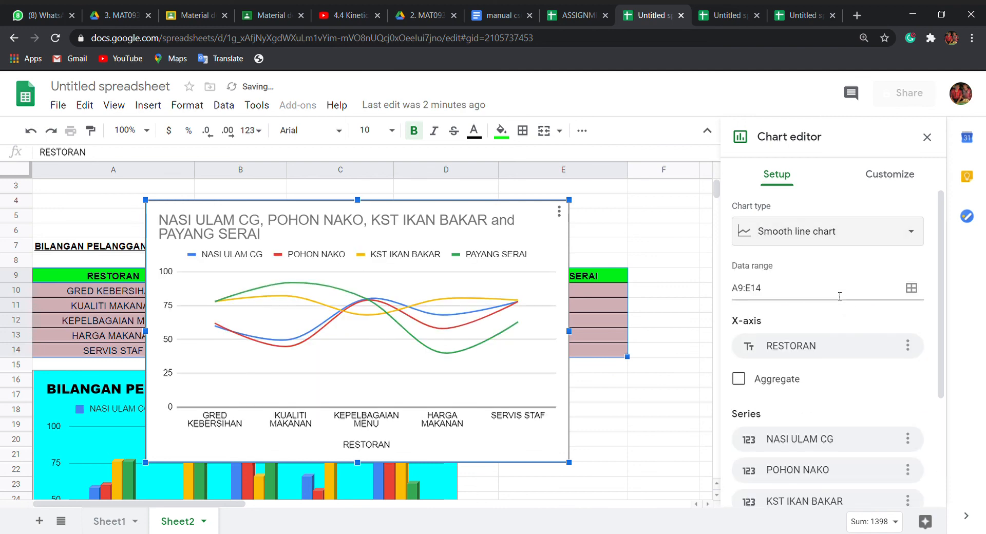
click(872, 238)
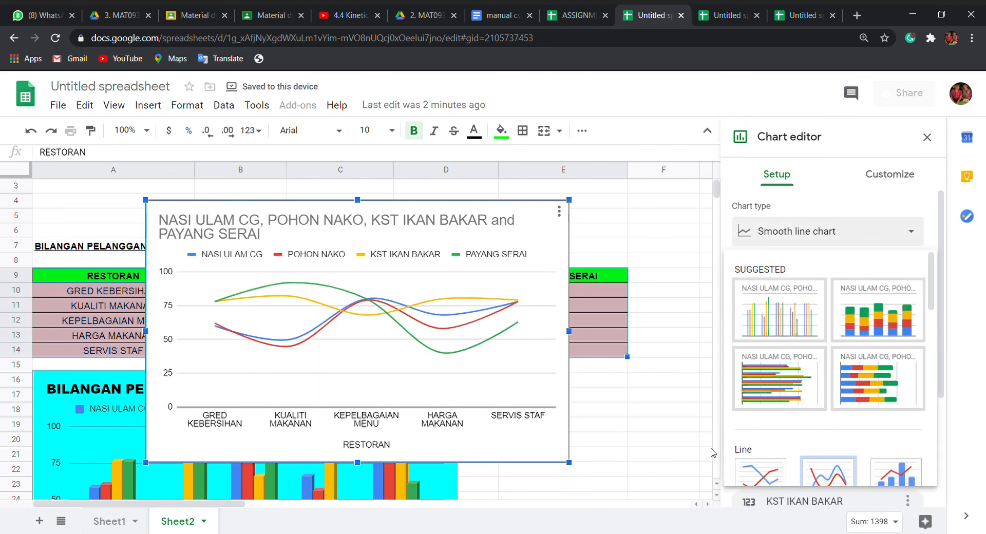
drag(514, 225, 839, 386)
Insert a chart from the capital and profit table in A58:E61, including its header row
scroll(631, 329, down, 13)
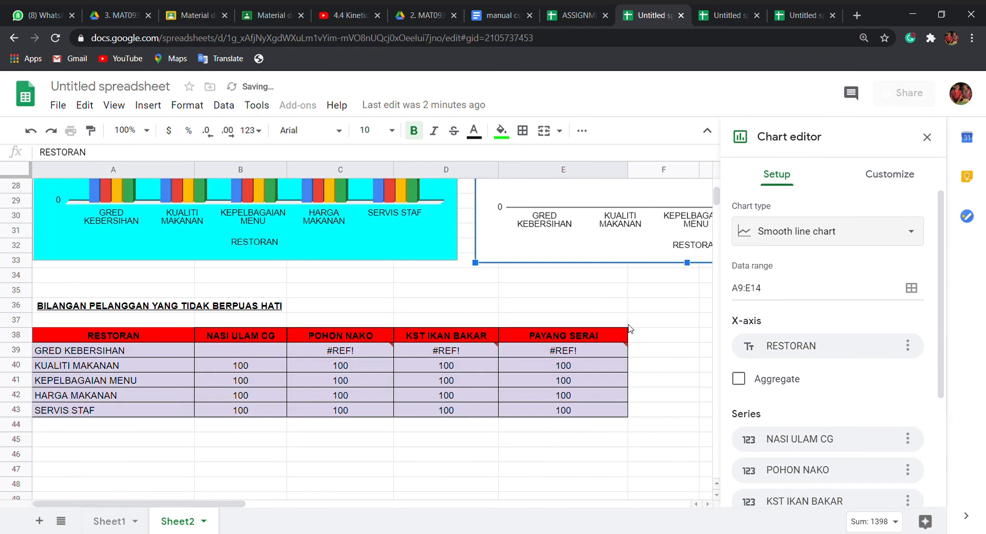
scroll(631, 329, down, 1)
click(651, 276)
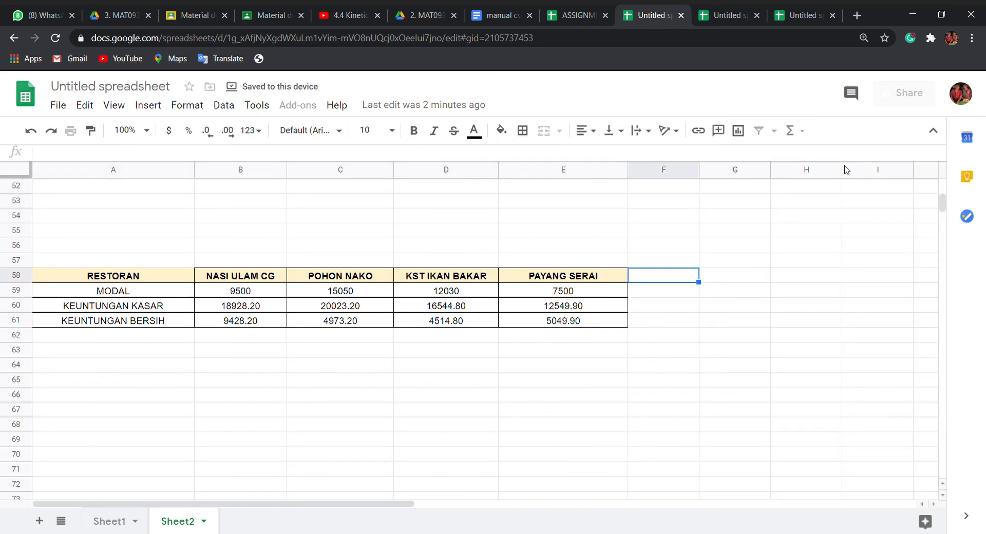
scroll(389, 267, up, 1)
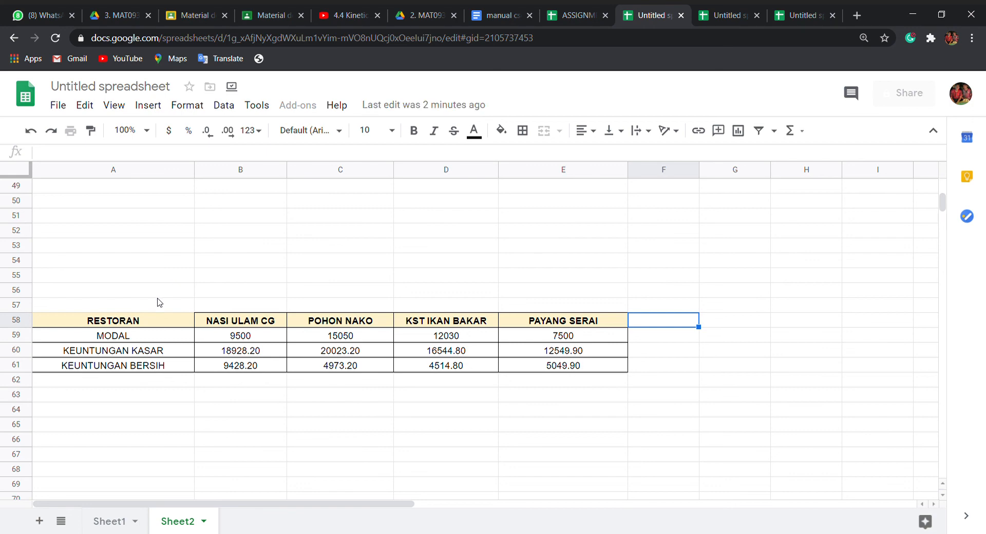
drag(153, 327, 538, 370)
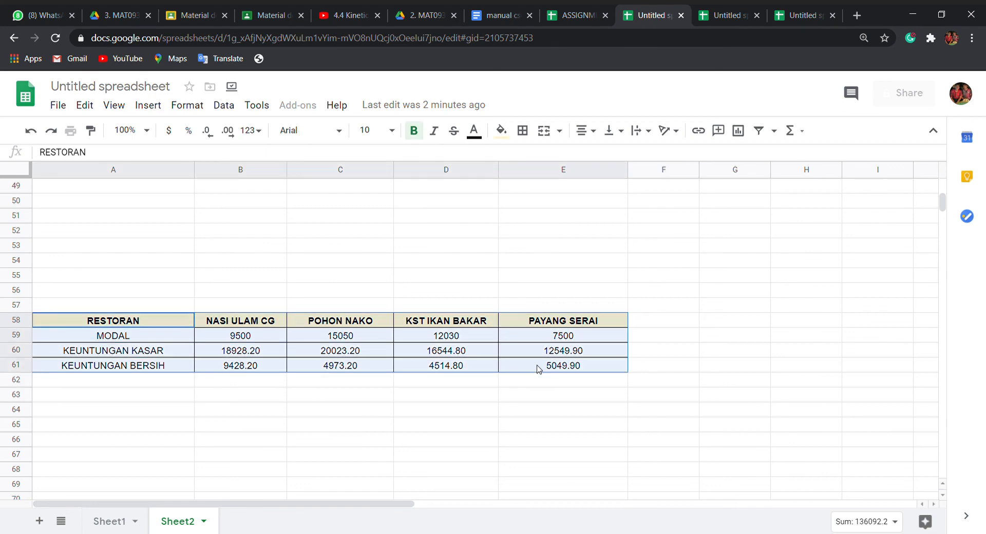
click(738, 131)
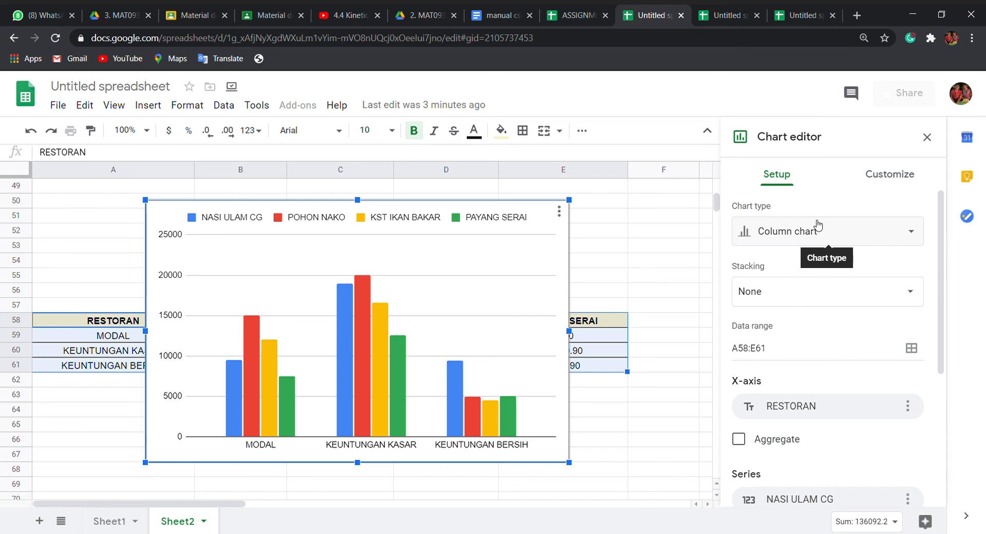
click(830, 231)
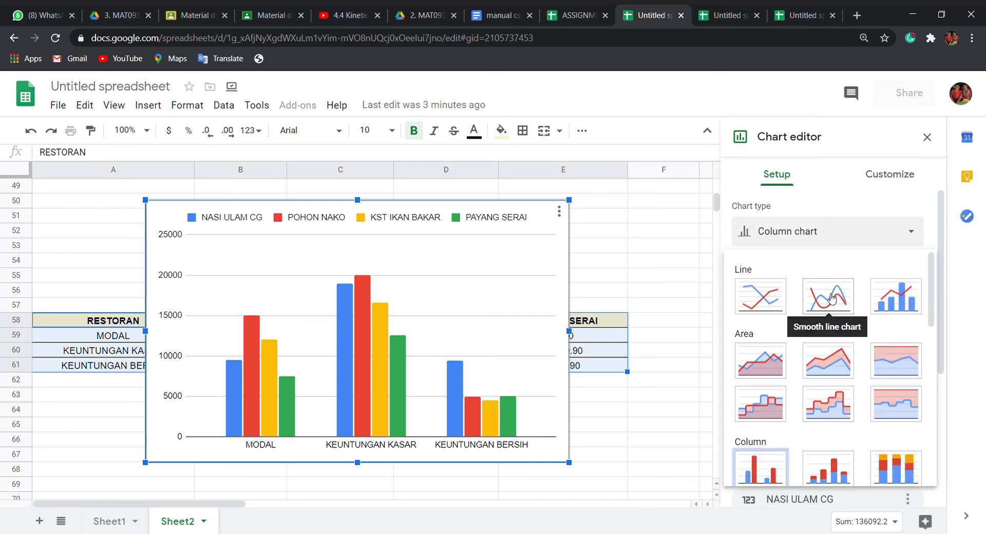
scroll(832, 298, down, 5)
scroll(848, 288, up, 3)
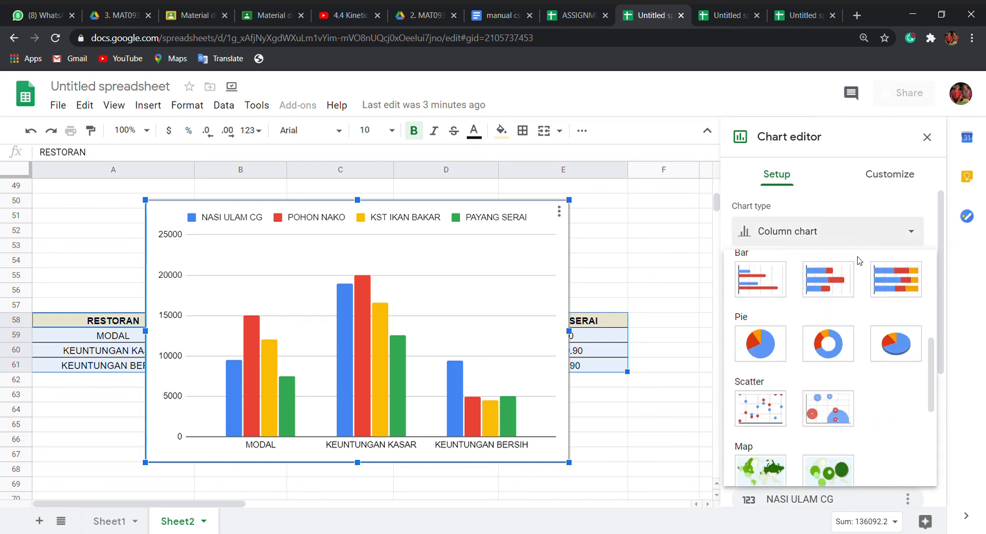
click(880, 226)
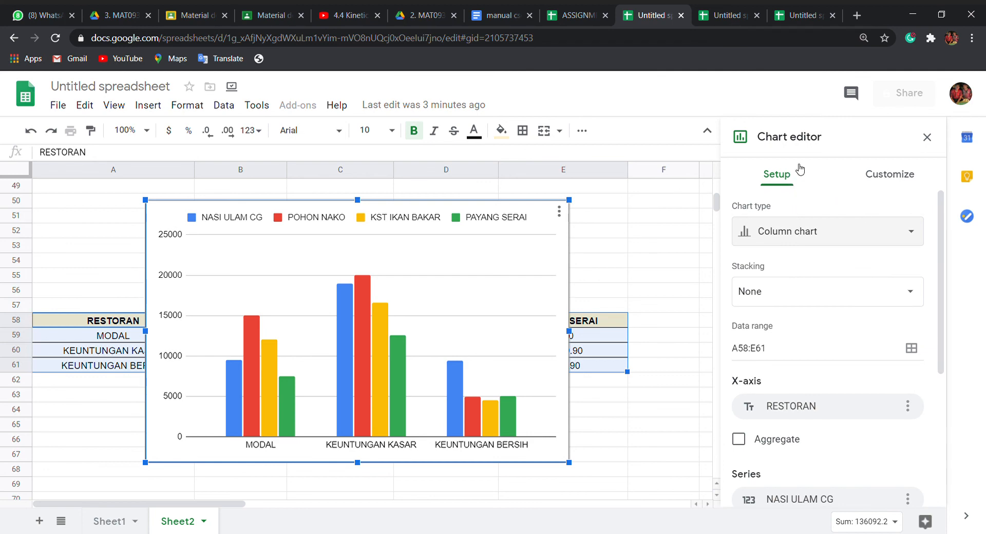
click(927, 138)
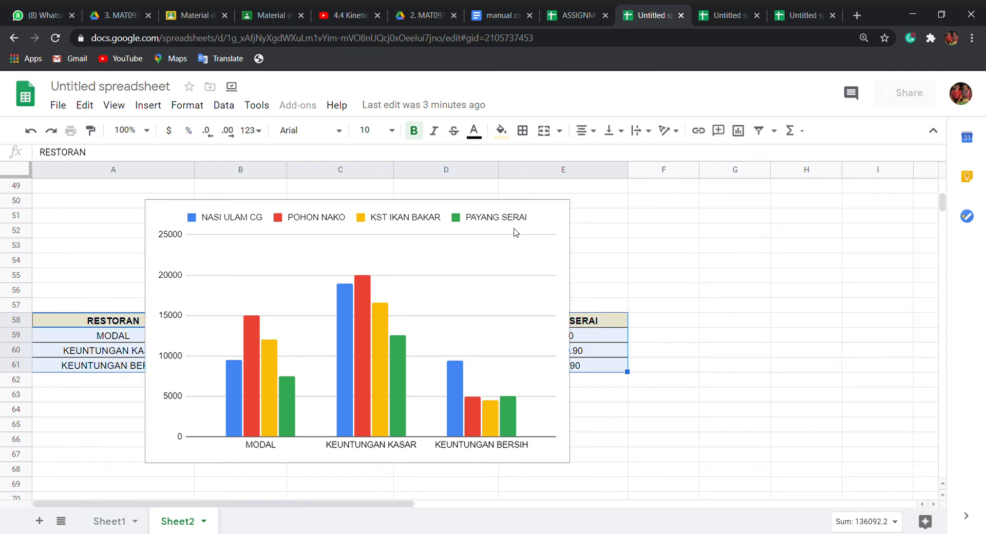
click(547, 218)
click(559, 211)
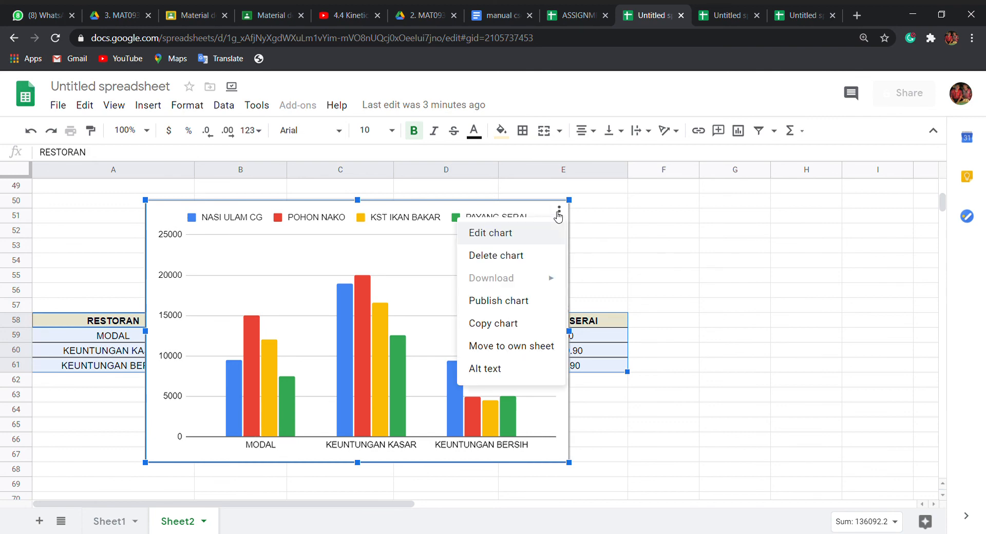
click(536, 240)
Change the capital and profit chart to a 3D pie chart and move it below its table
scroll(800, 235, down, 3)
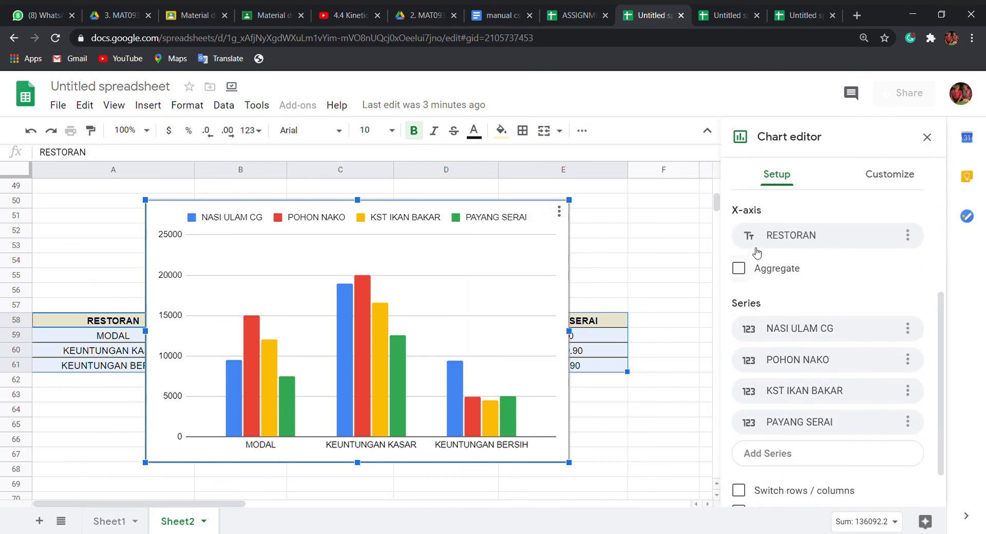
scroll(758, 253, up, 3)
click(831, 241)
scroll(854, 313, down, 5)
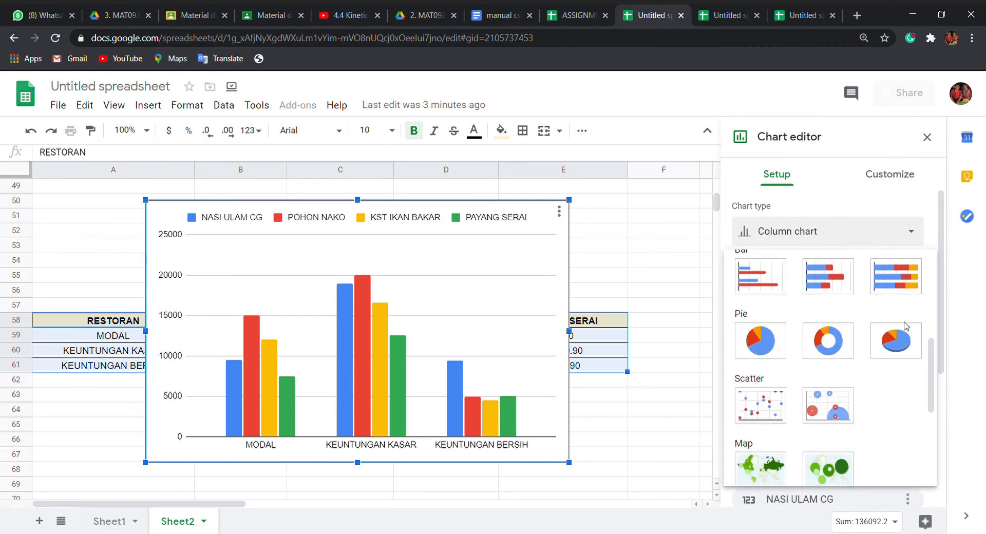
click(902, 350)
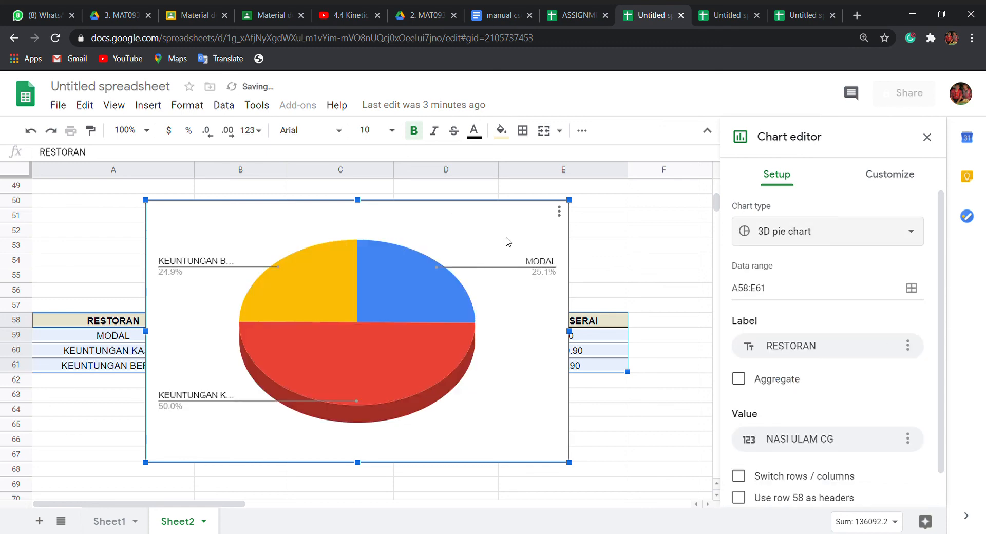
drag(523, 236, 451, 311)
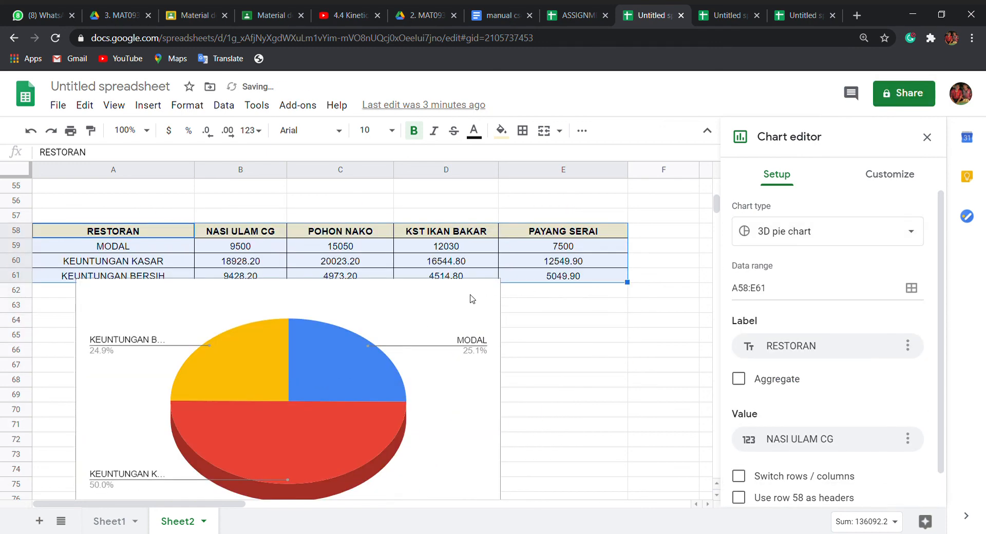
drag(422, 350, 407, 321)
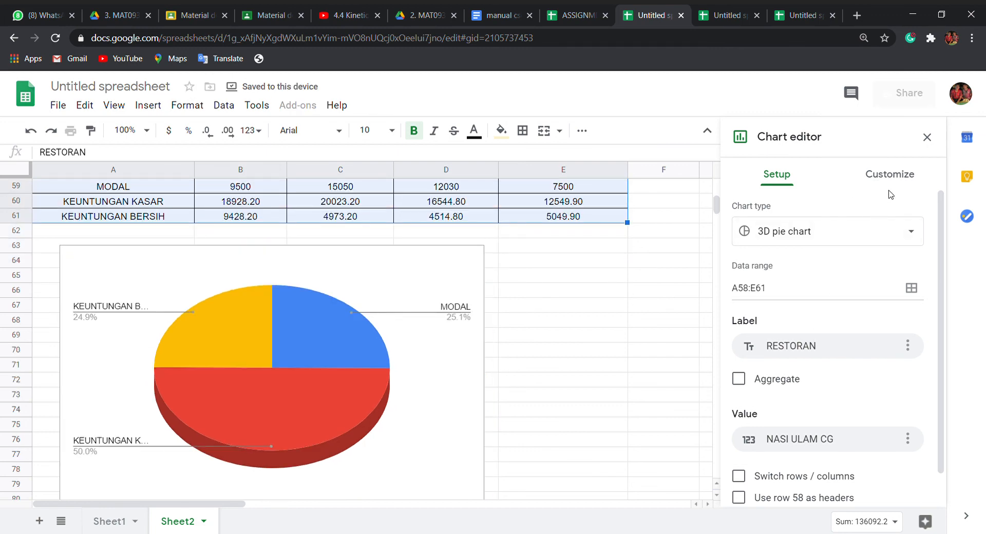
Examine the pie chart's style and slice options for MODAL and KEUNTUNGAN KASAR, and close the chart editor
click(898, 175)
click(841, 217)
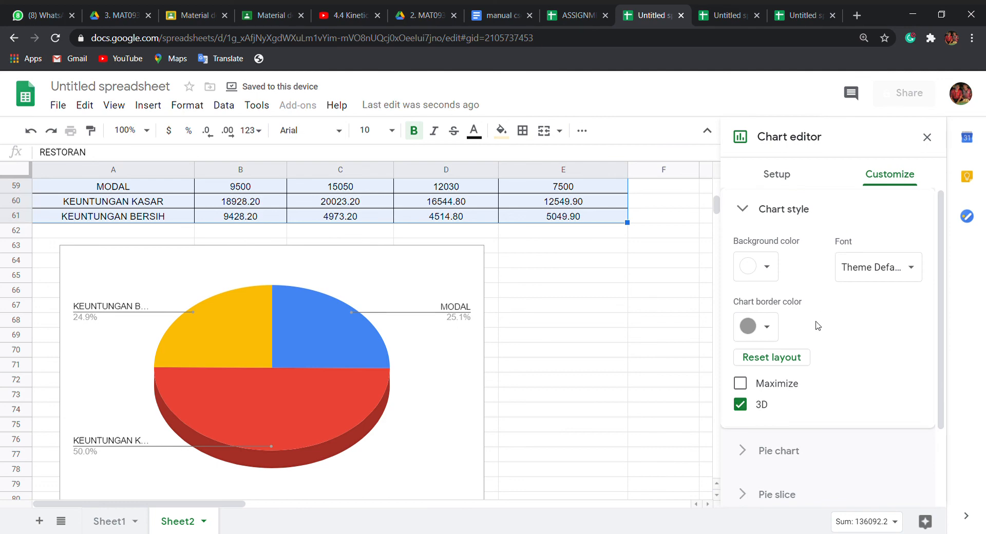
scroll(794, 349, down, 2)
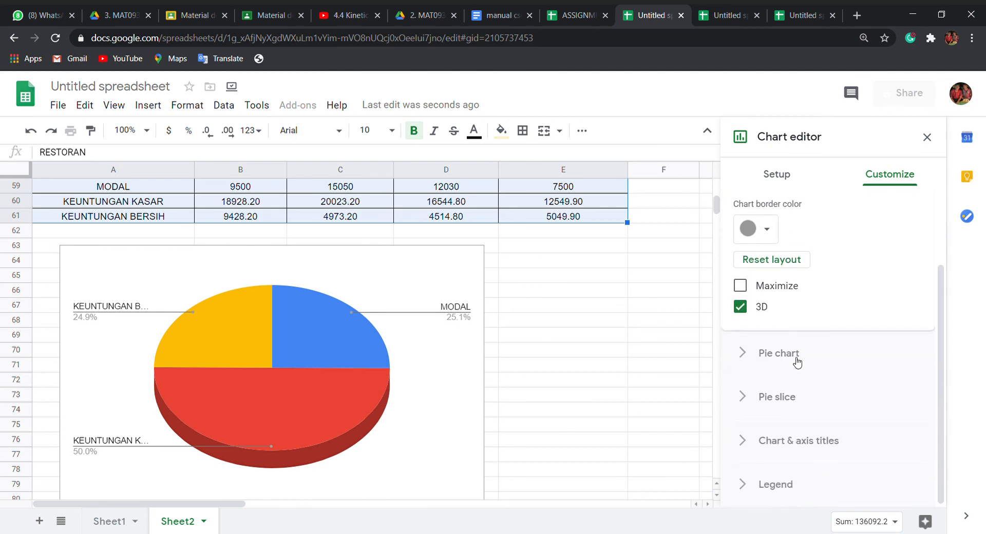
click(329, 314)
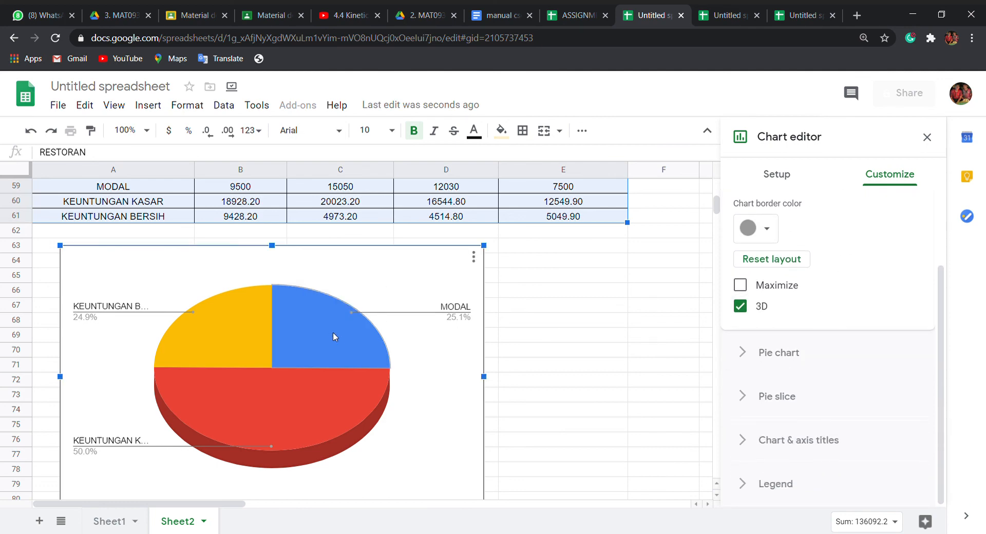
click(794, 389)
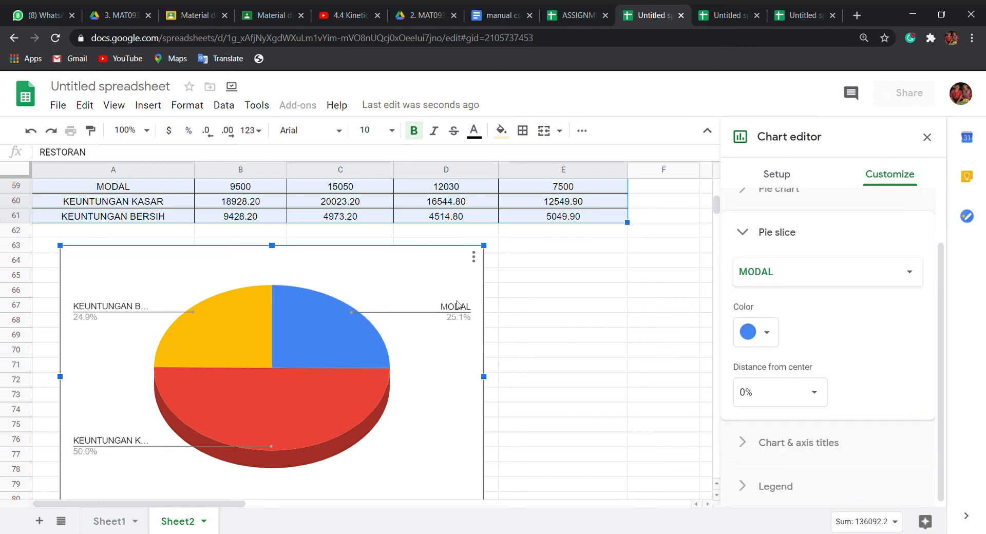
click(458, 306)
click(797, 278)
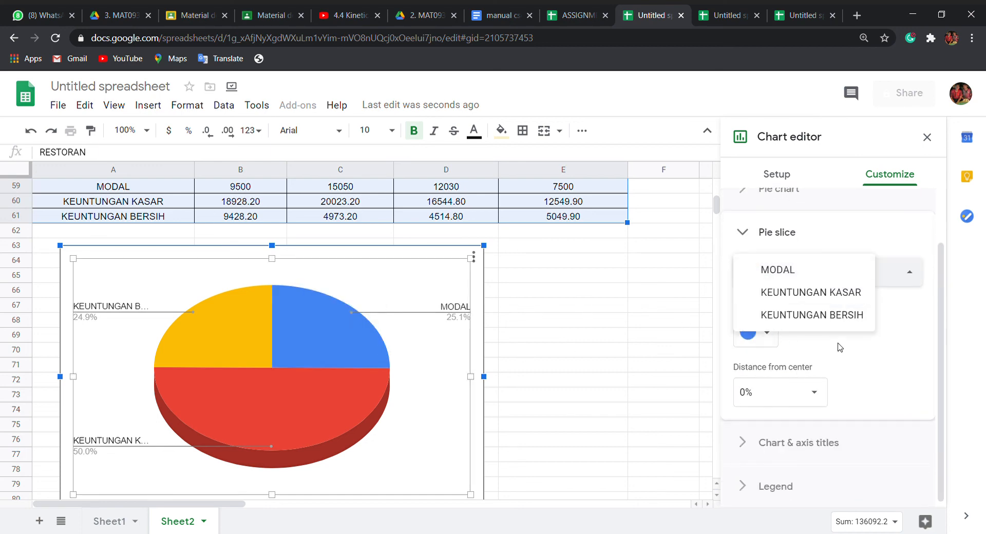
click(846, 293)
scroll(836, 310, up, 2)
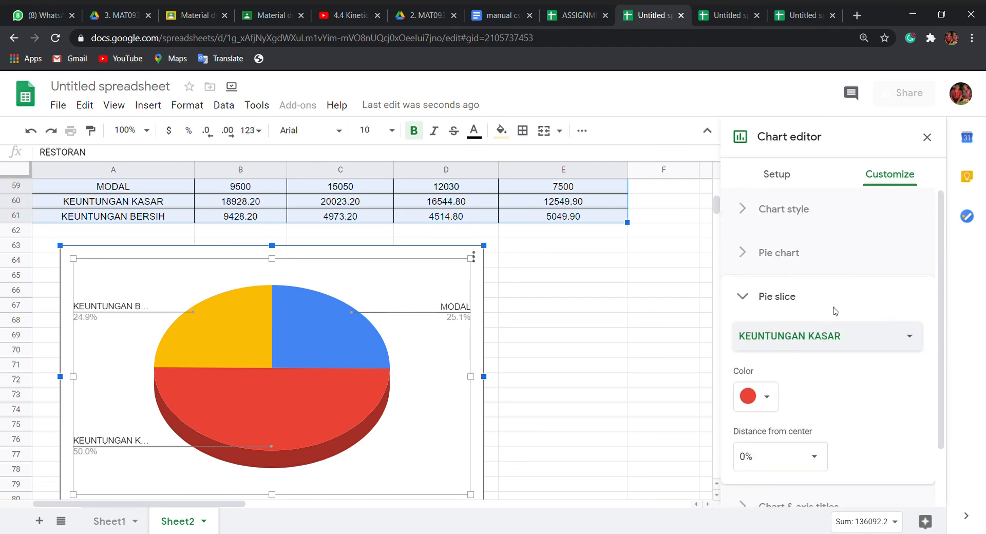
click(927, 137)
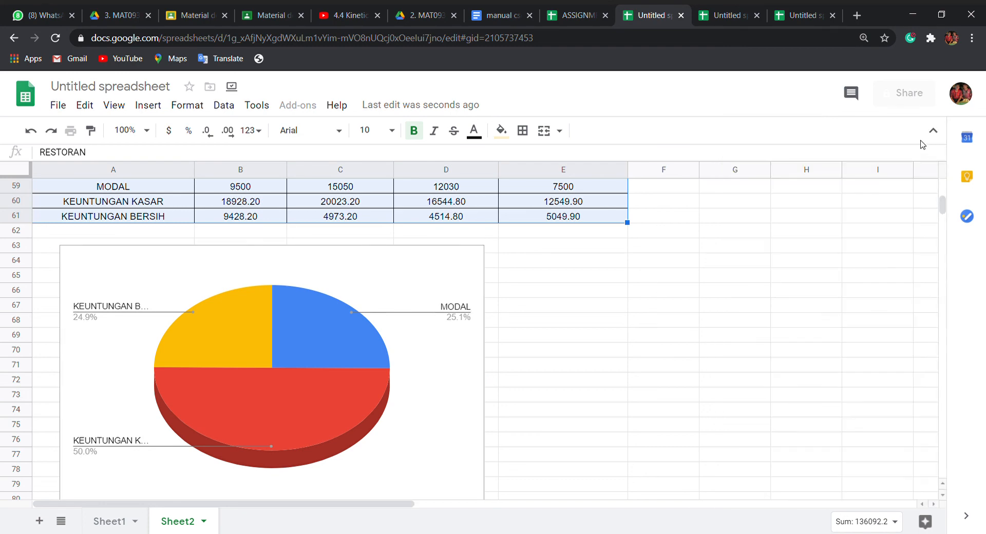
scroll(747, 238, up, 18)
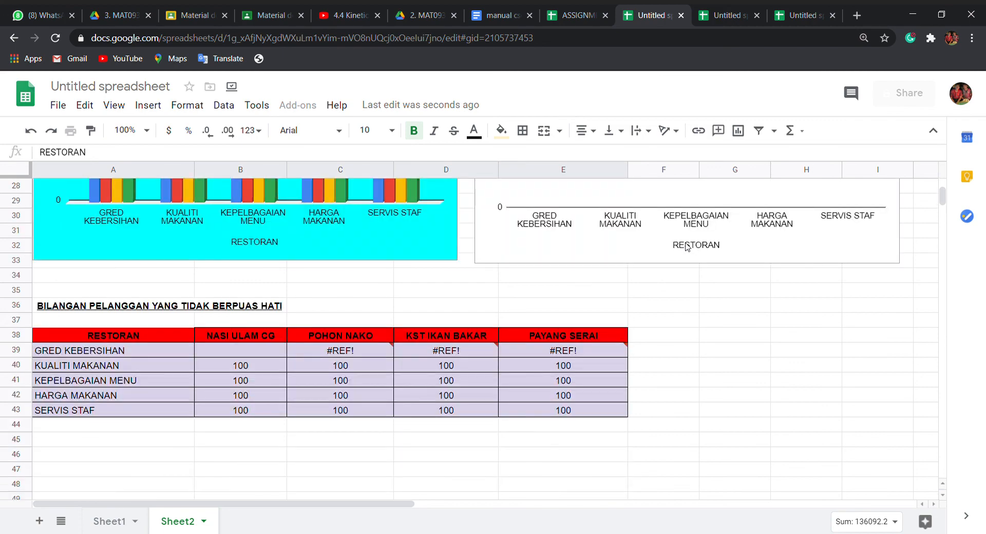
scroll(687, 247, up, 1)
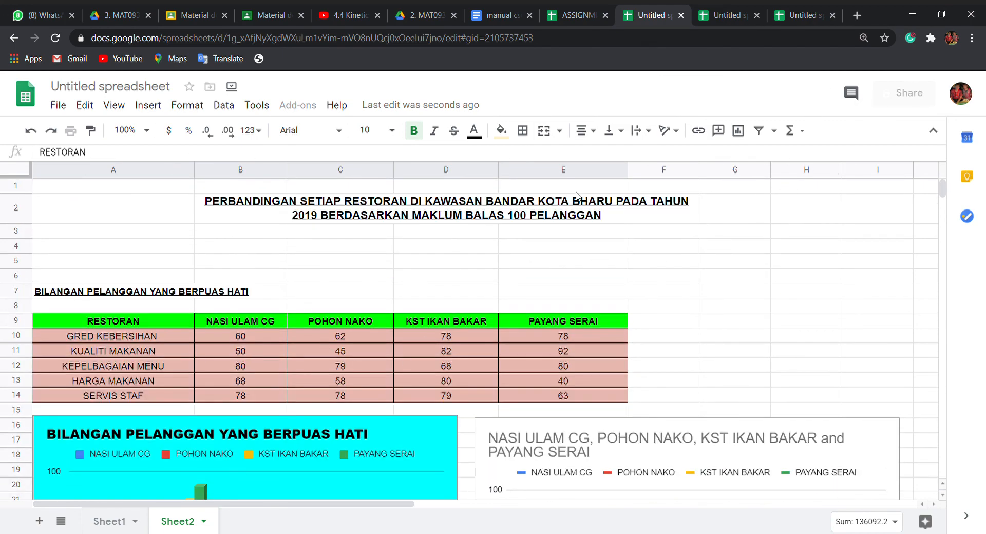
scroll(578, 197, down, 3)
scroll(578, 197, up, 3)
scroll(578, 198, down, 10)
scroll(578, 198, up, 8)
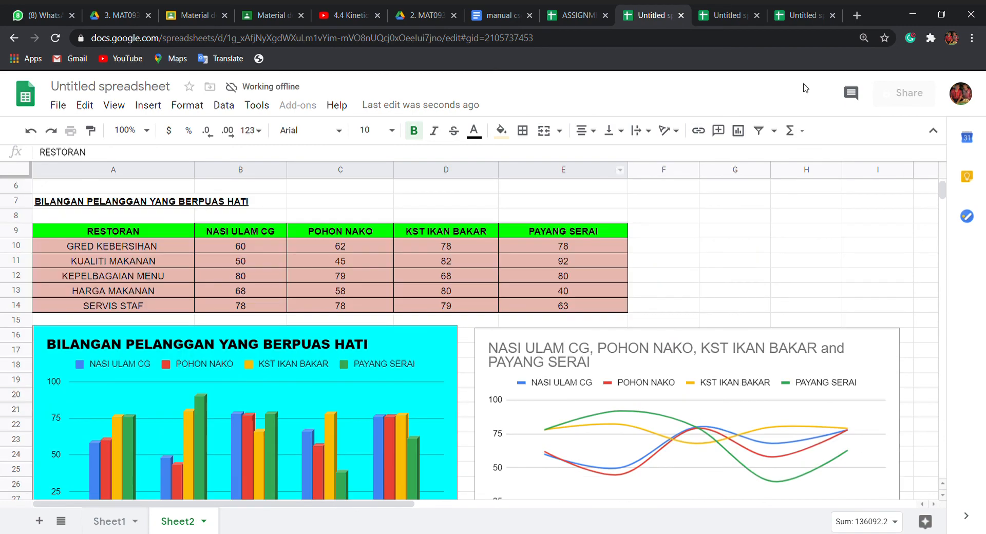